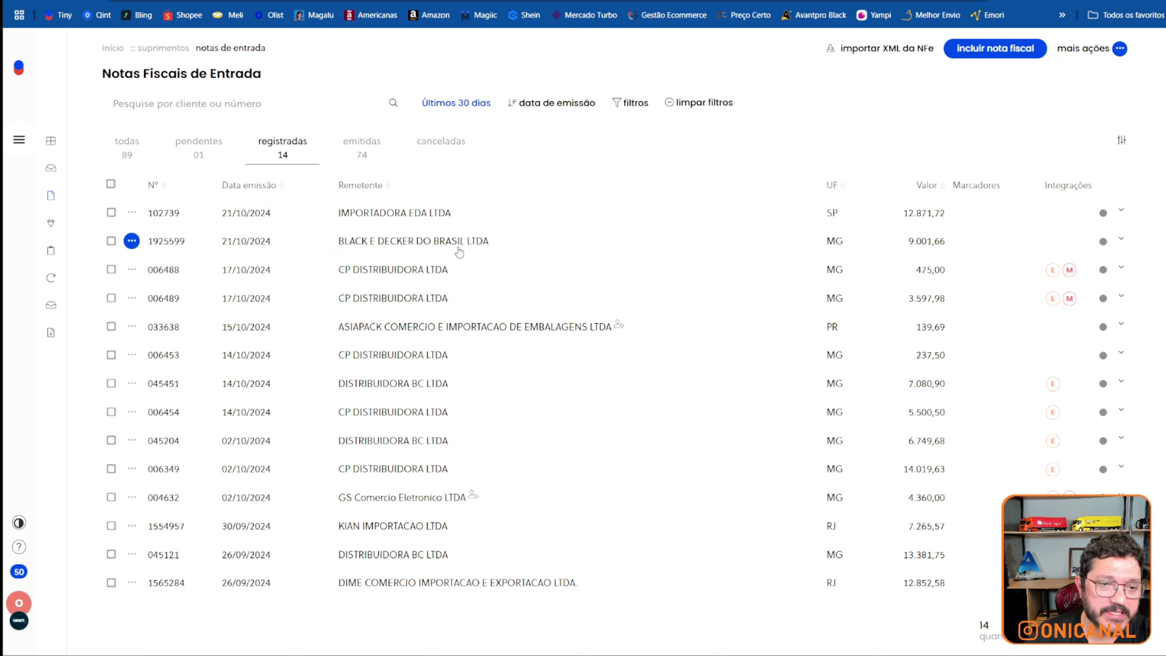
Step: Open the ASIAPACK incoming invoice dated 15/10/2024, review its product line, and put the invoice into edit mode
click(357, 328)
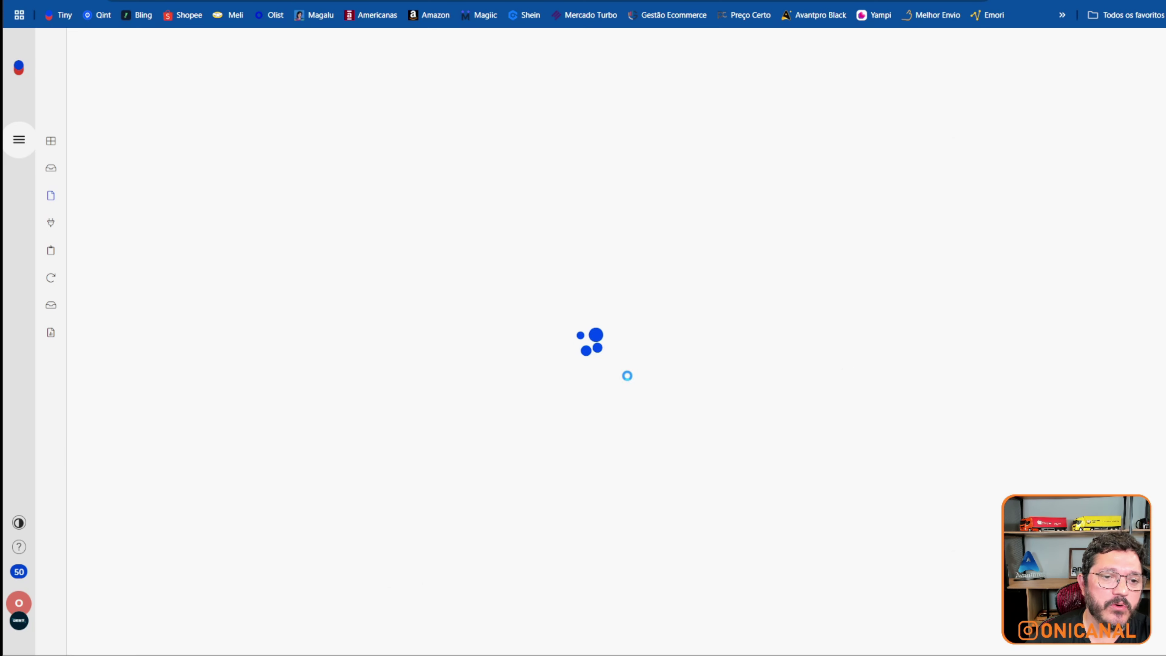
scroll(585, 251, down, 5)
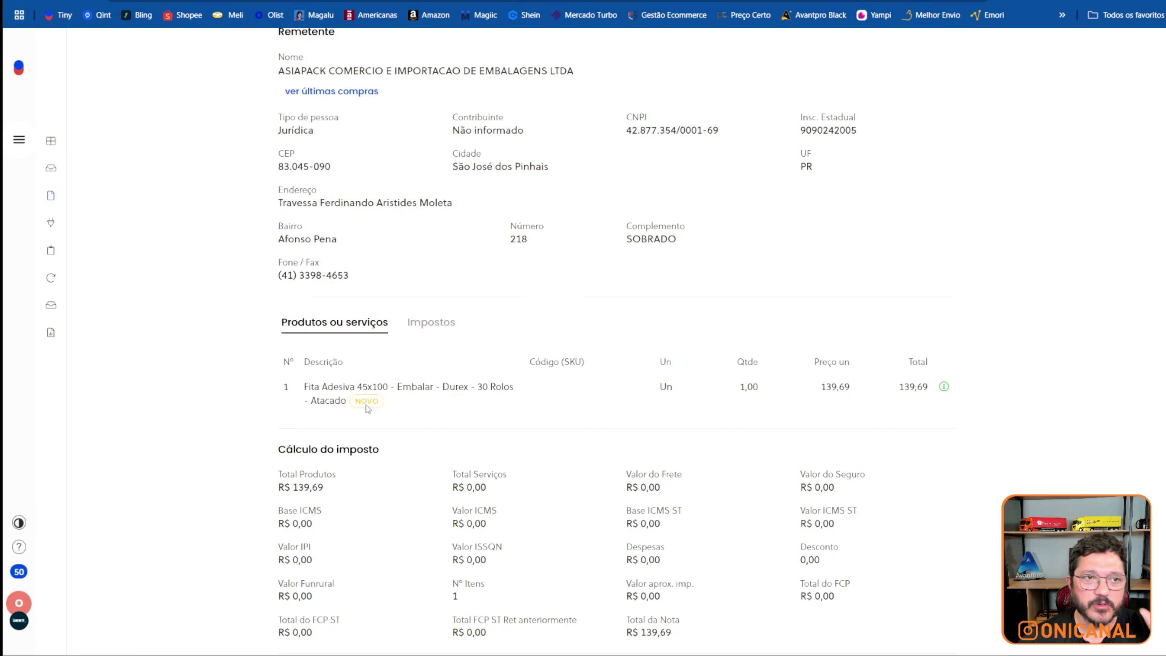
scroll(693, 222, up, 5)
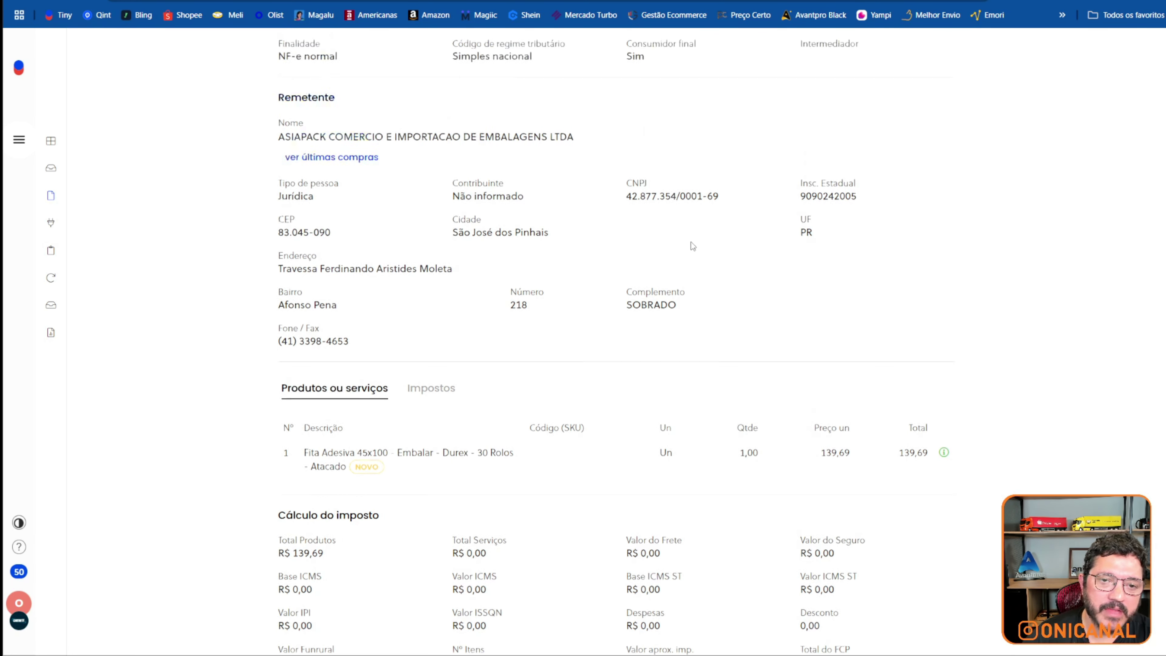
click(1055, 49)
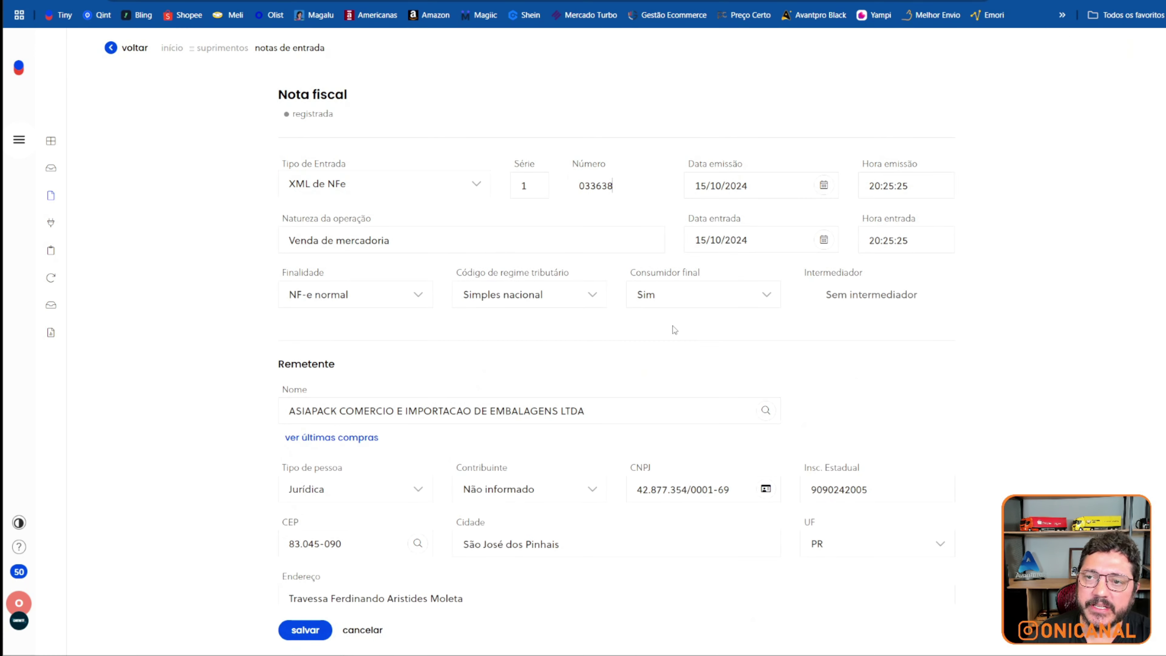
Step: Try linking the adhesive tape item's stock to the existing product "Eixo Flexível para Parafusadeira Chicote Furadeira Vonder", closing the item without saving
scroll(623, 317, down, 10)
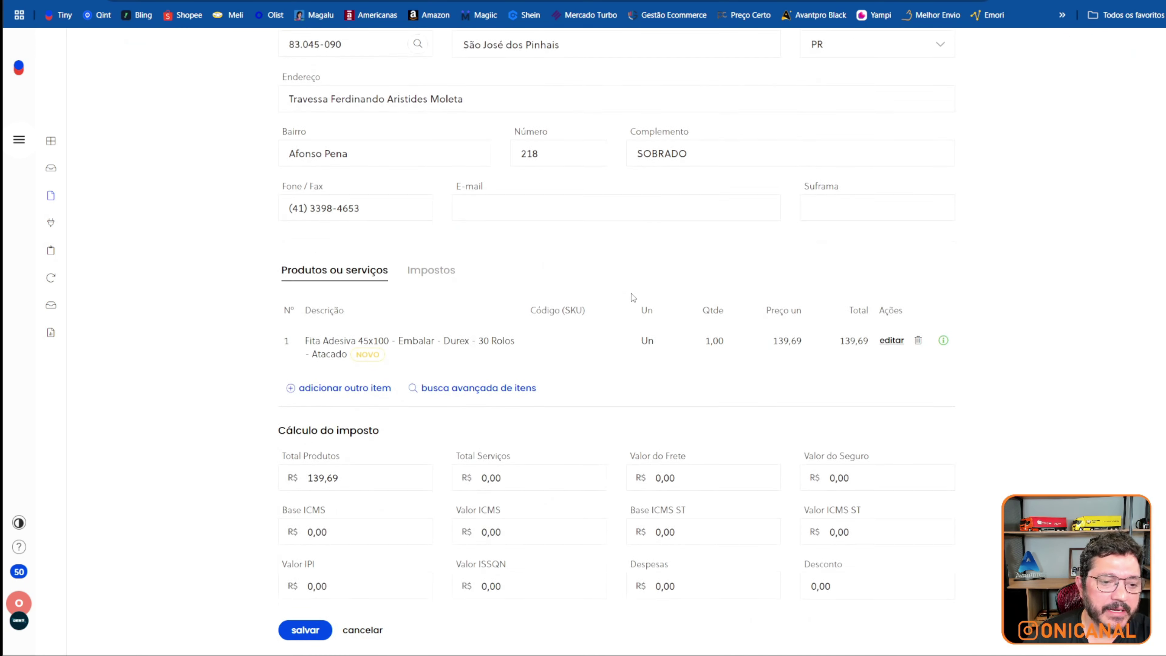
click(891, 329)
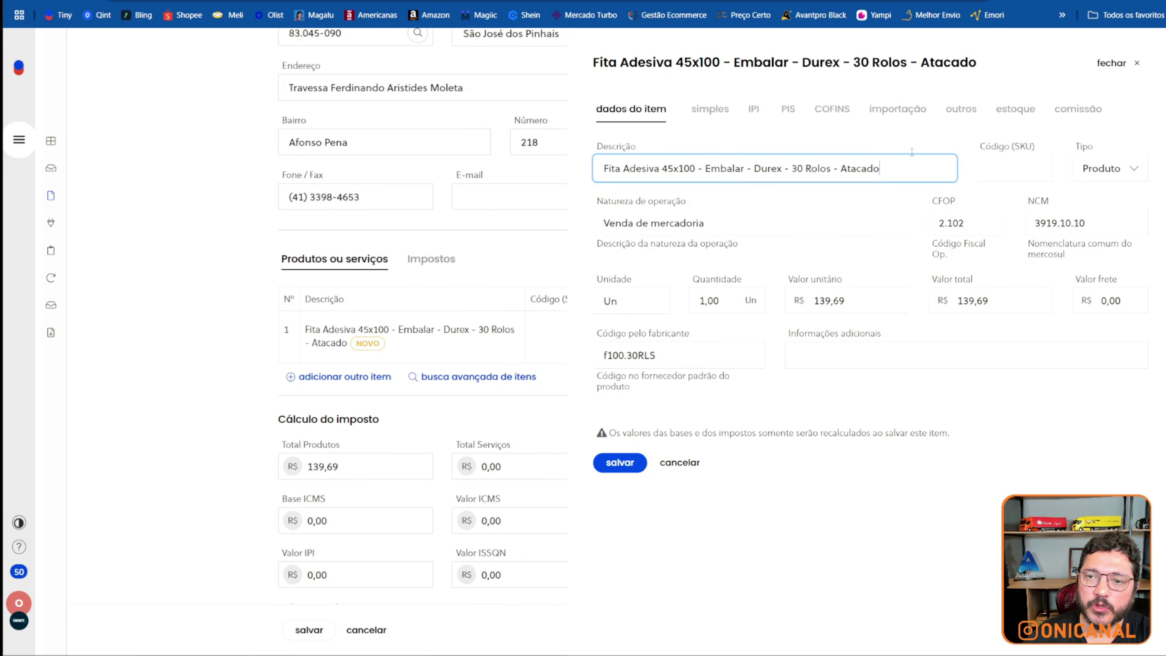
click(1006, 113)
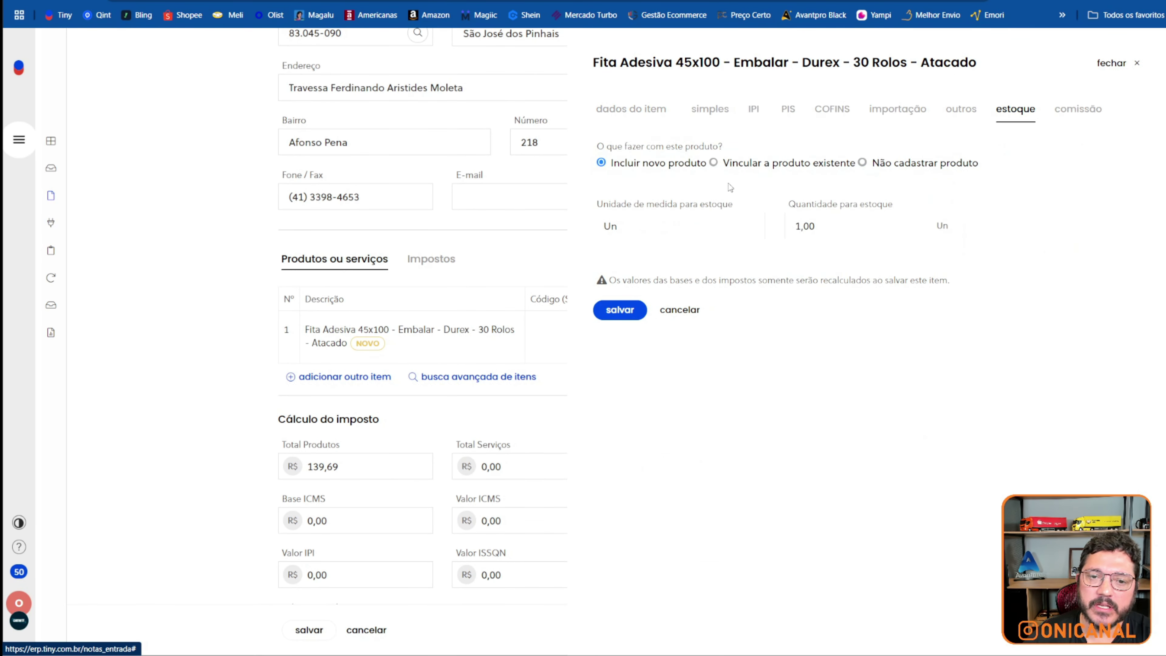
click(715, 163)
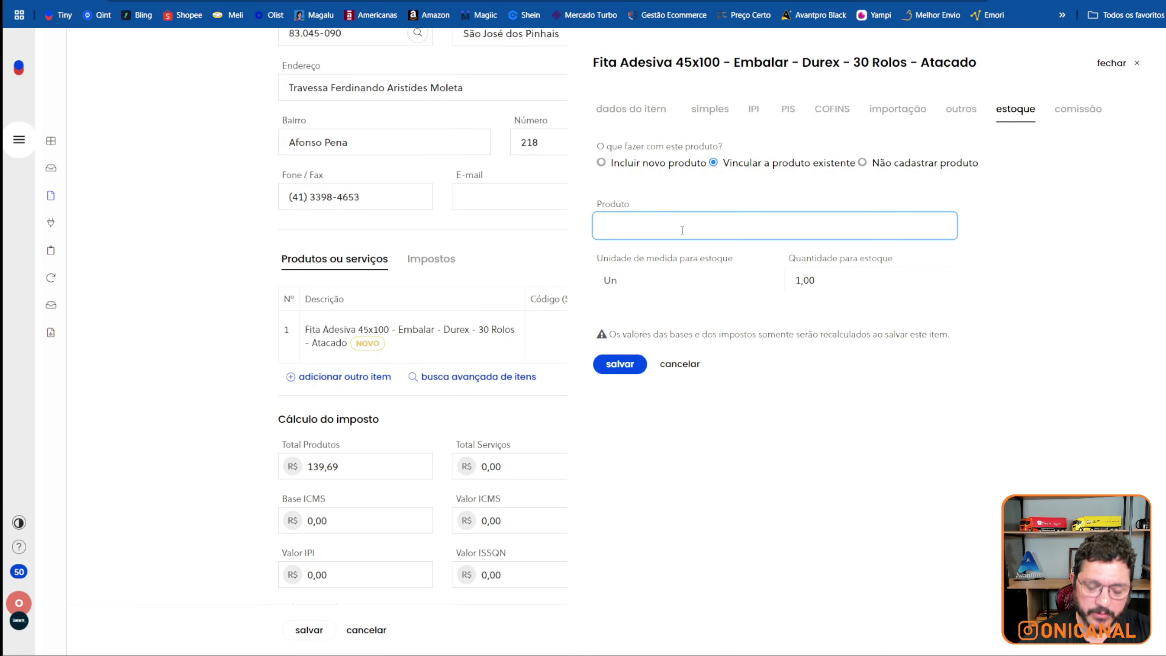
text(eixo fle)
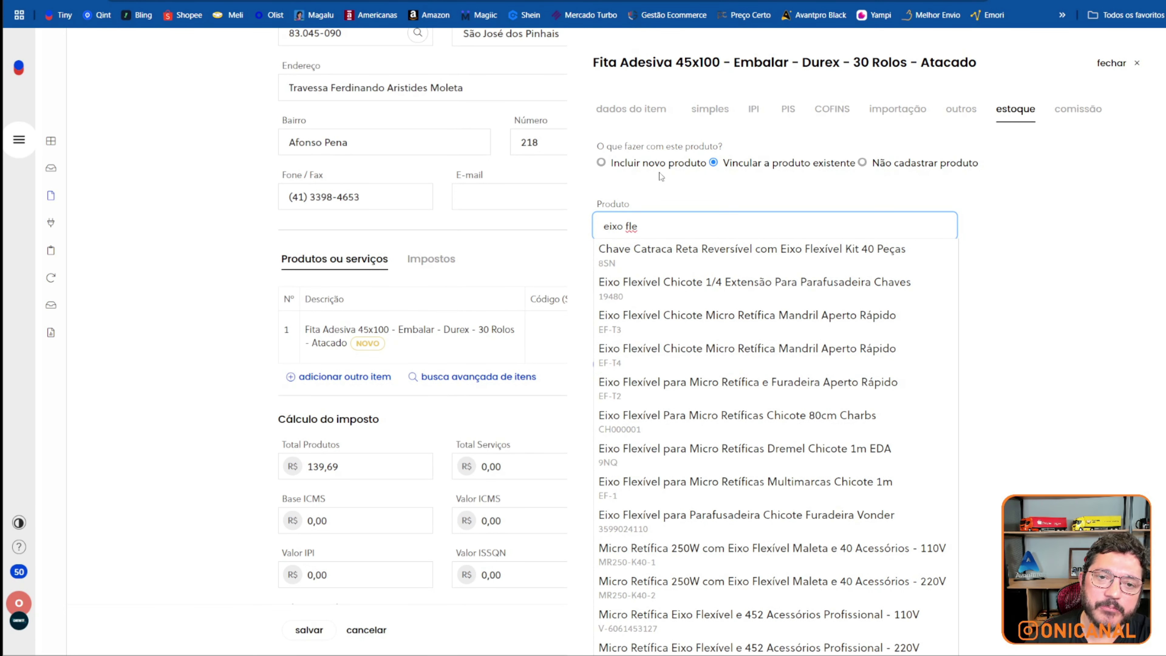
click(683, 519)
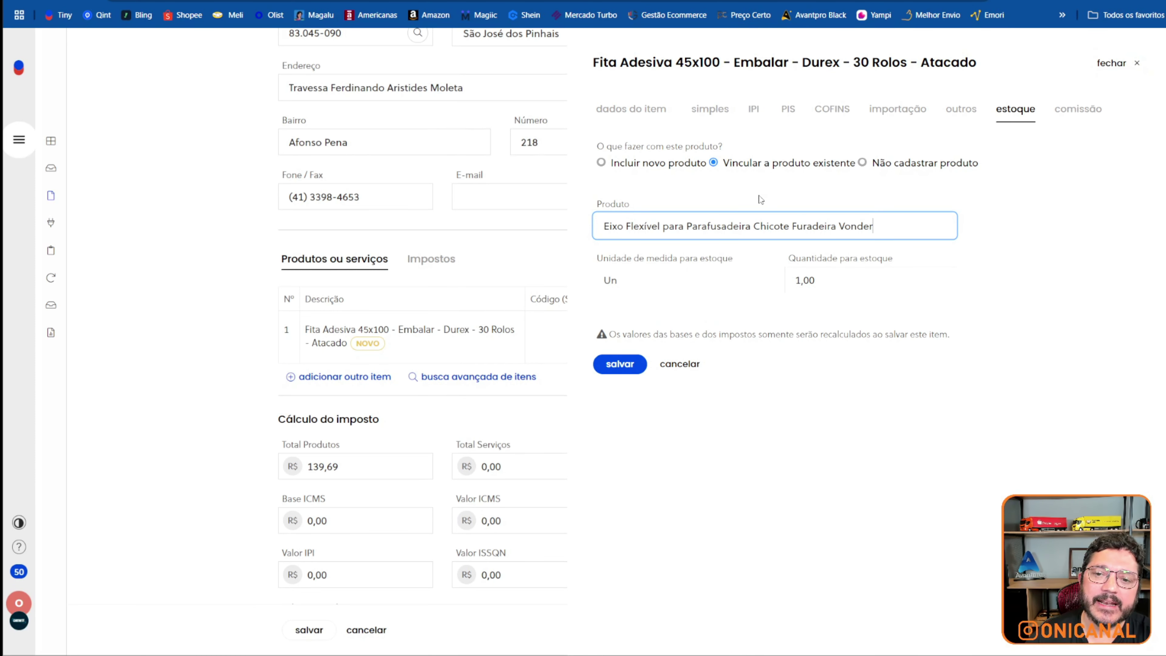
click(1113, 63)
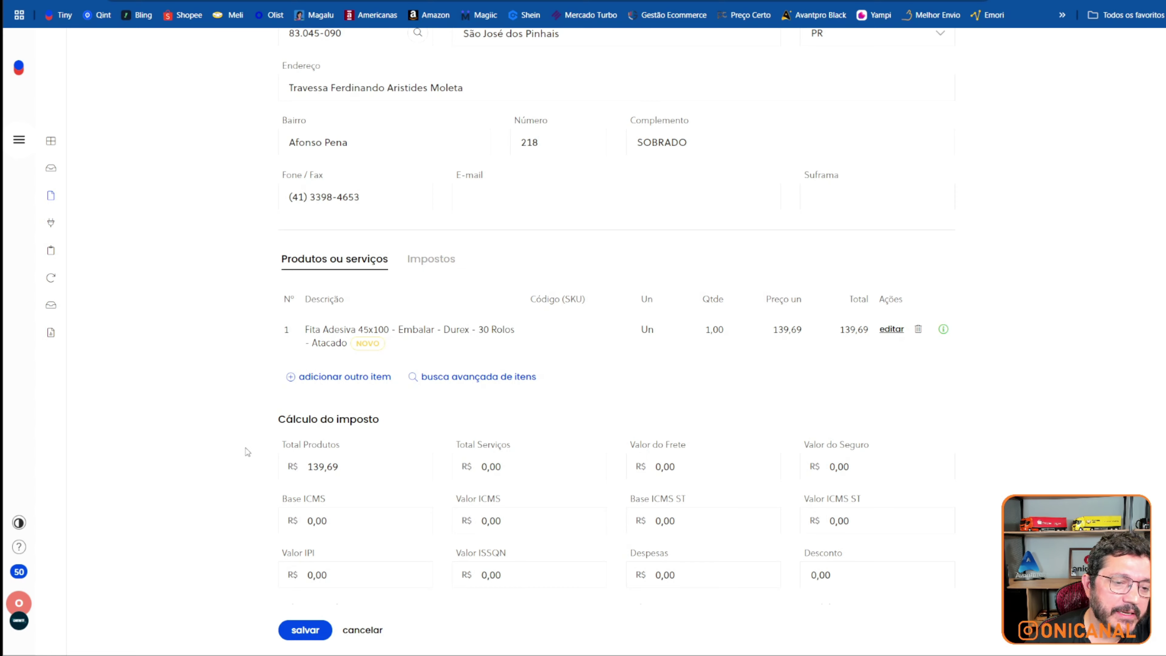
Step: Save the ASIAPACK incoming invoice with its stock posted, and go to the registered products list
click(305, 629)
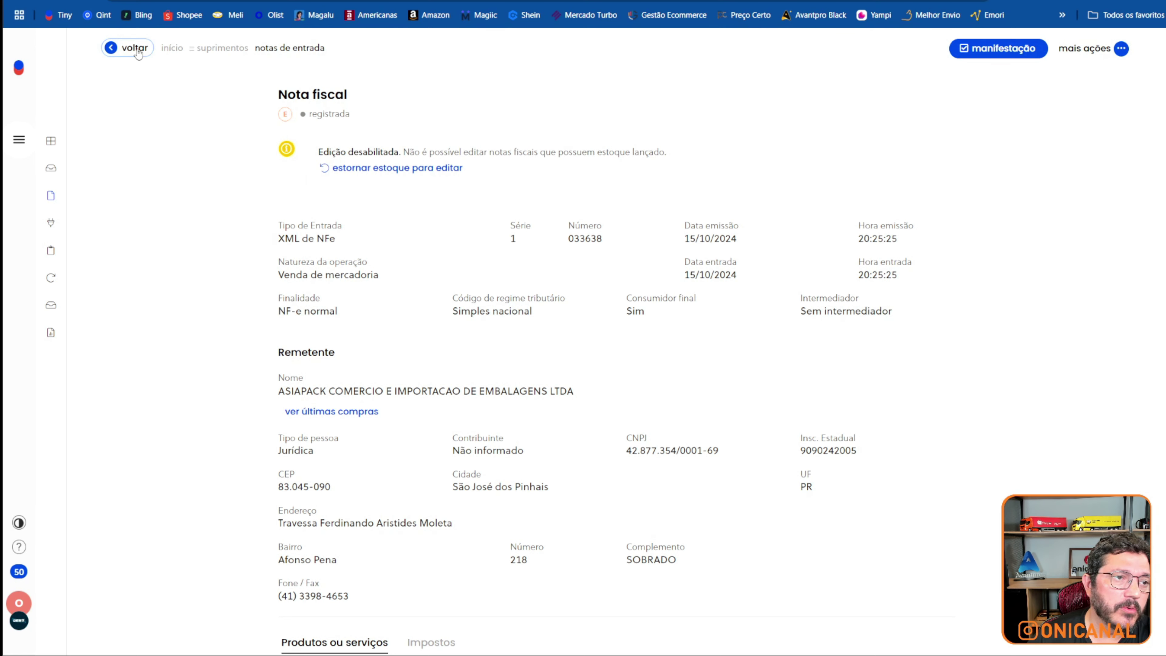
click(115, 48)
mouse_move(72, 167)
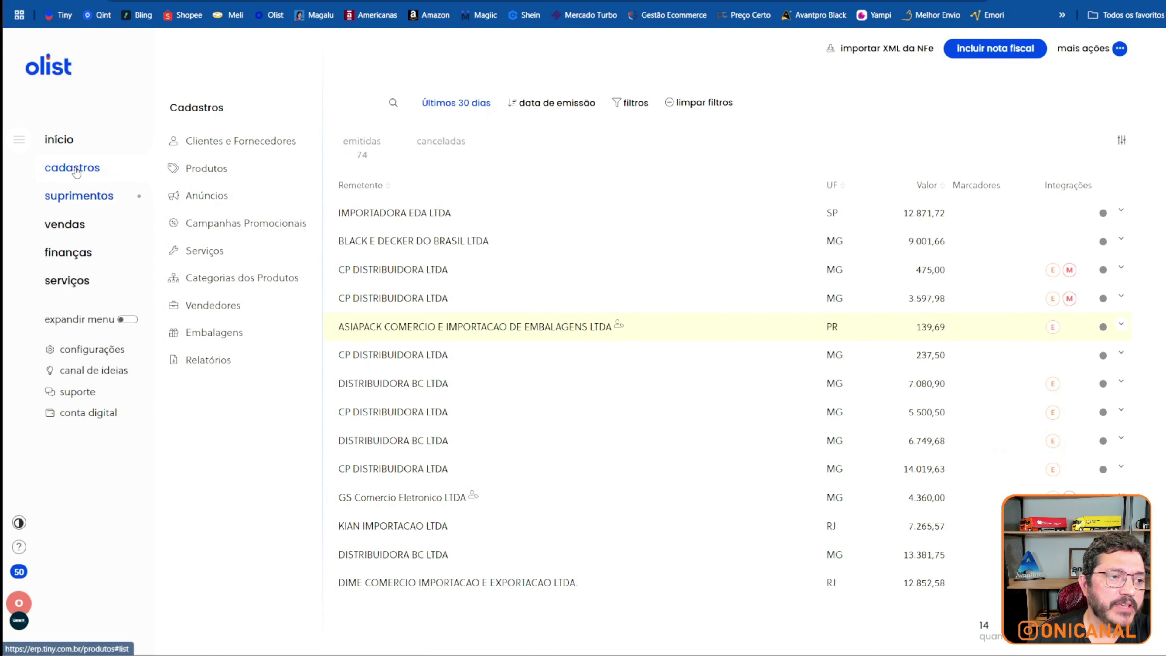
click(221, 170)
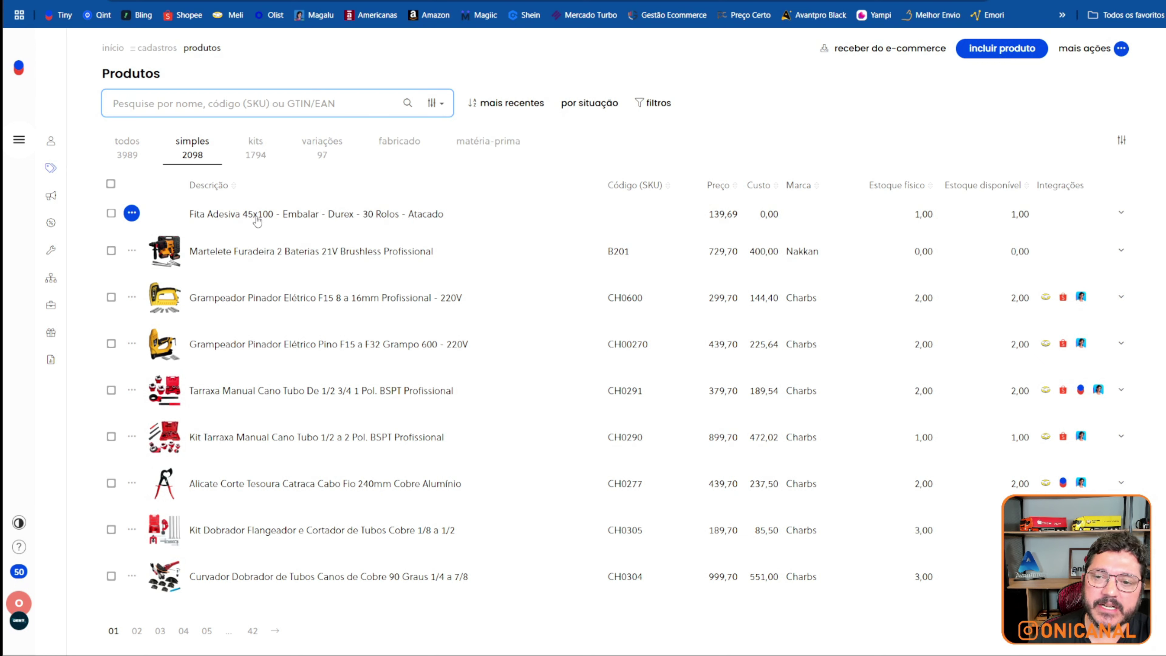
Step: Examine the costs, additional details and suppliers of "Fita Adesiva 45x100 - Embalar - Durex - 30 Rolos - Atacado", and return to the products list
click(348, 215)
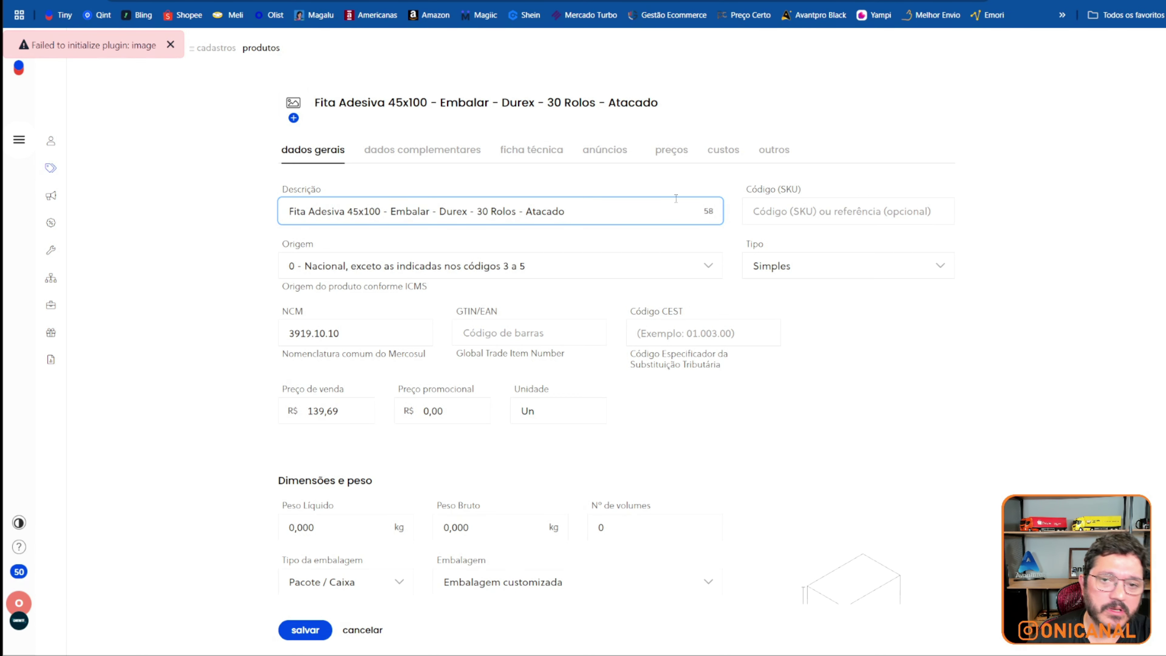
click(724, 149)
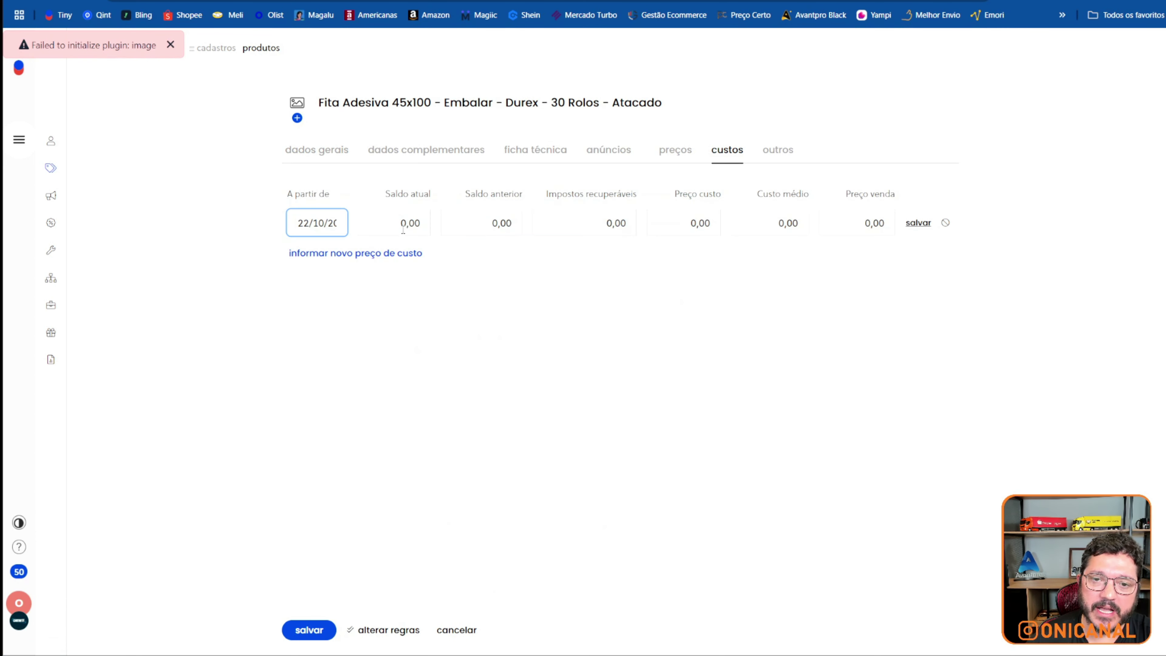
click(778, 150)
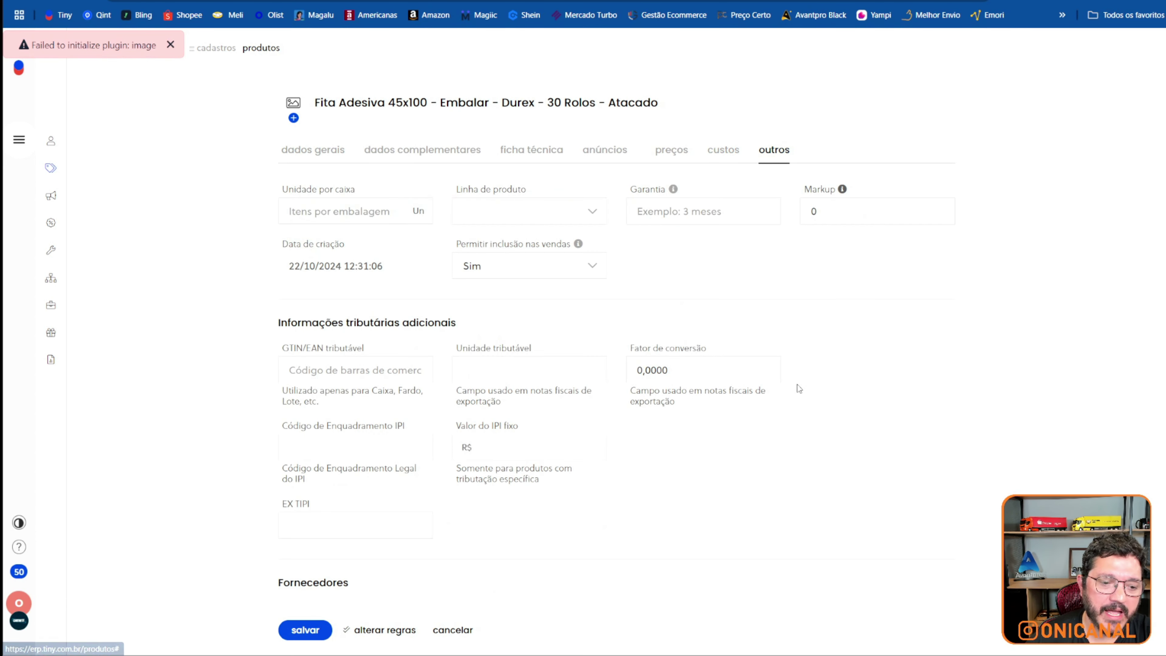
scroll(580, 371, down, 5)
scroll(845, 337, up, 5)
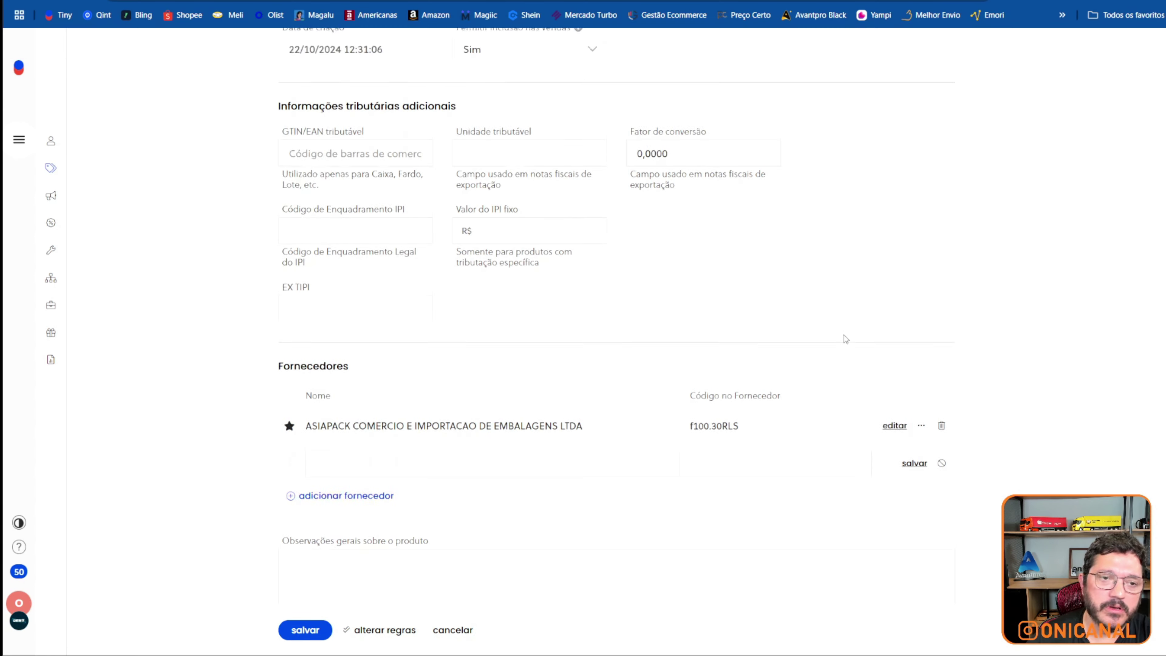
click(450, 630)
click(131, 49)
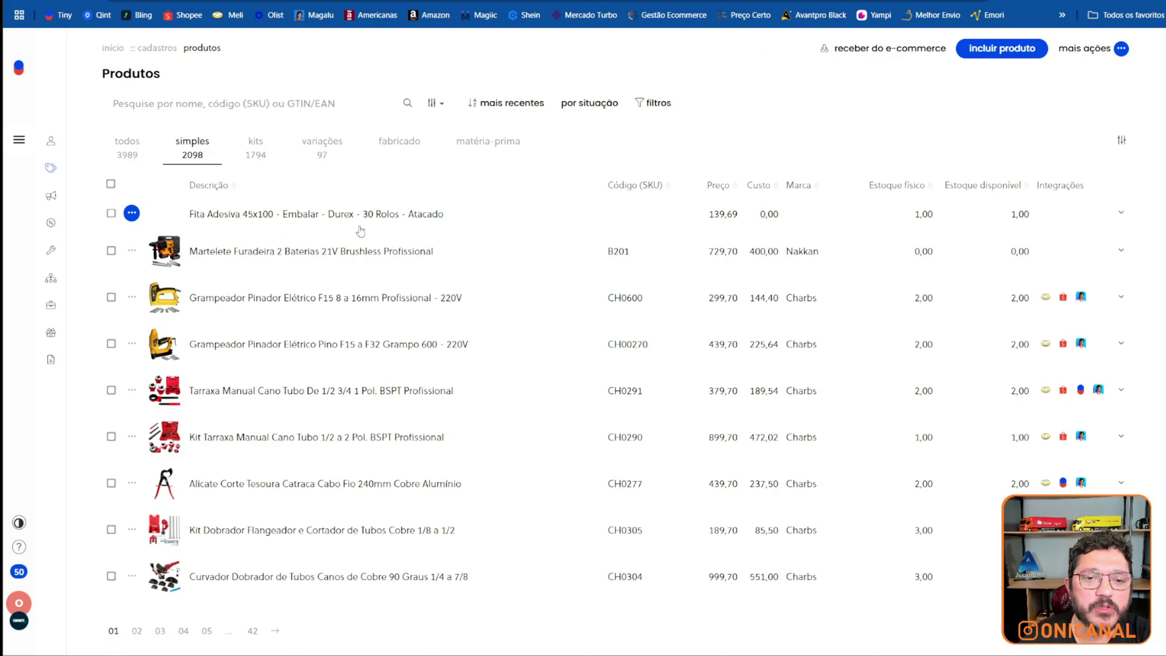
Step: Delete the product "Fita Adesiva 45x100 - Embalar - Durex - 30 Rolos - Atacado" from the products list, without deleting linked attachments permanently
click(132, 213)
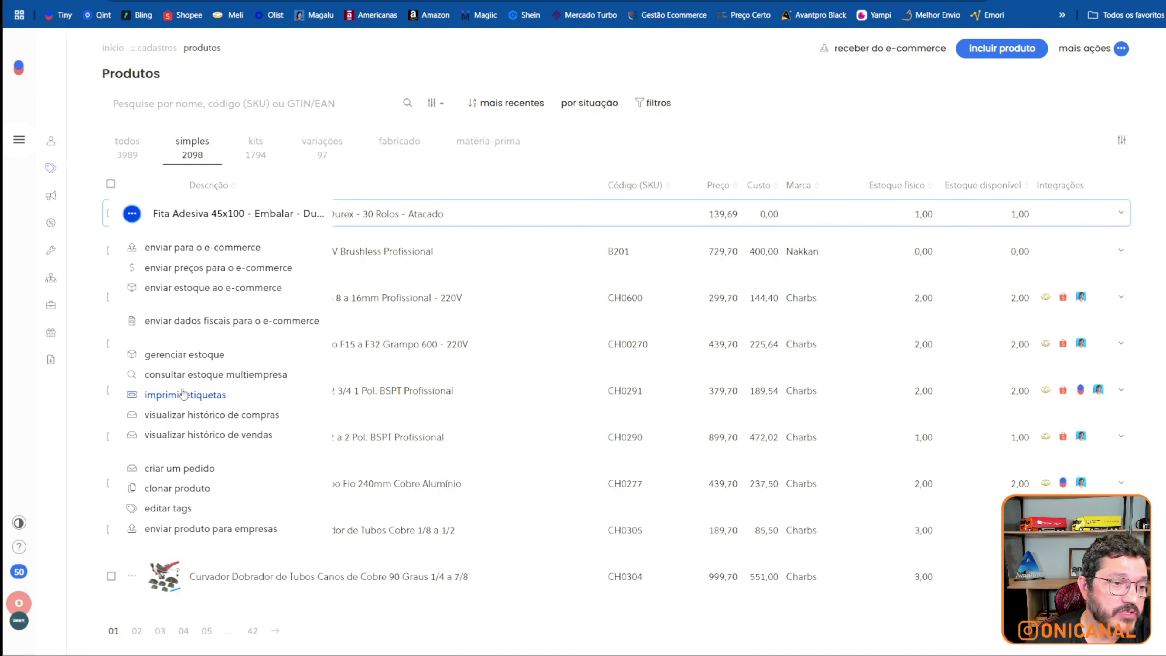
click(111, 213)
click(111, 212)
click(482, 628)
click(425, 593)
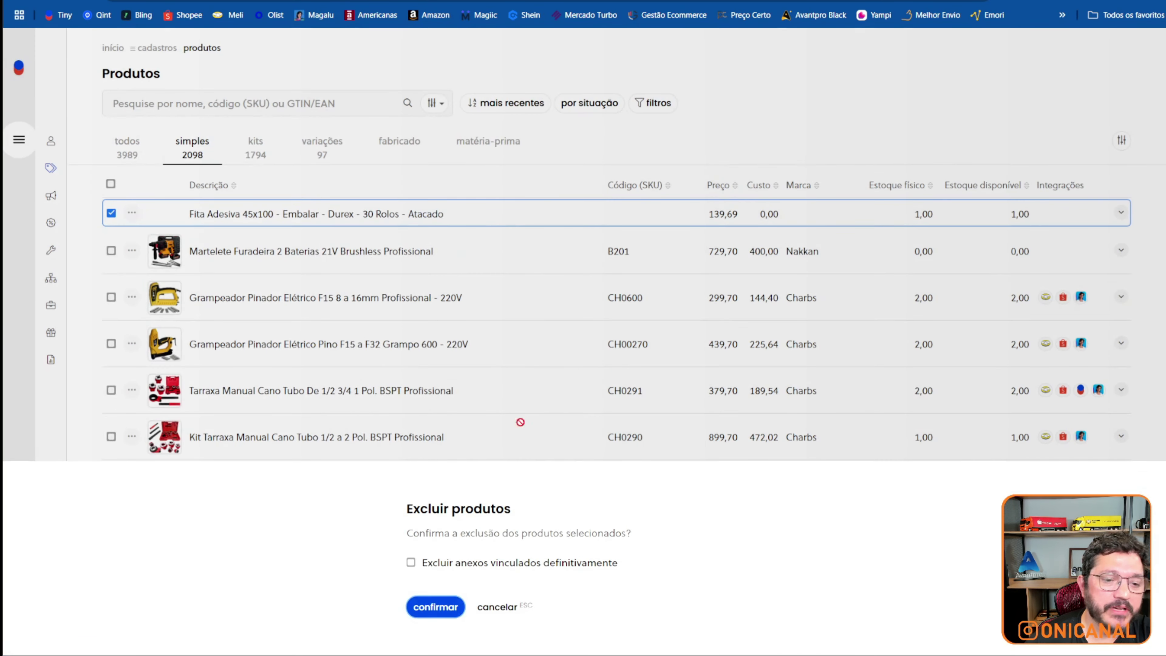
click(427, 607)
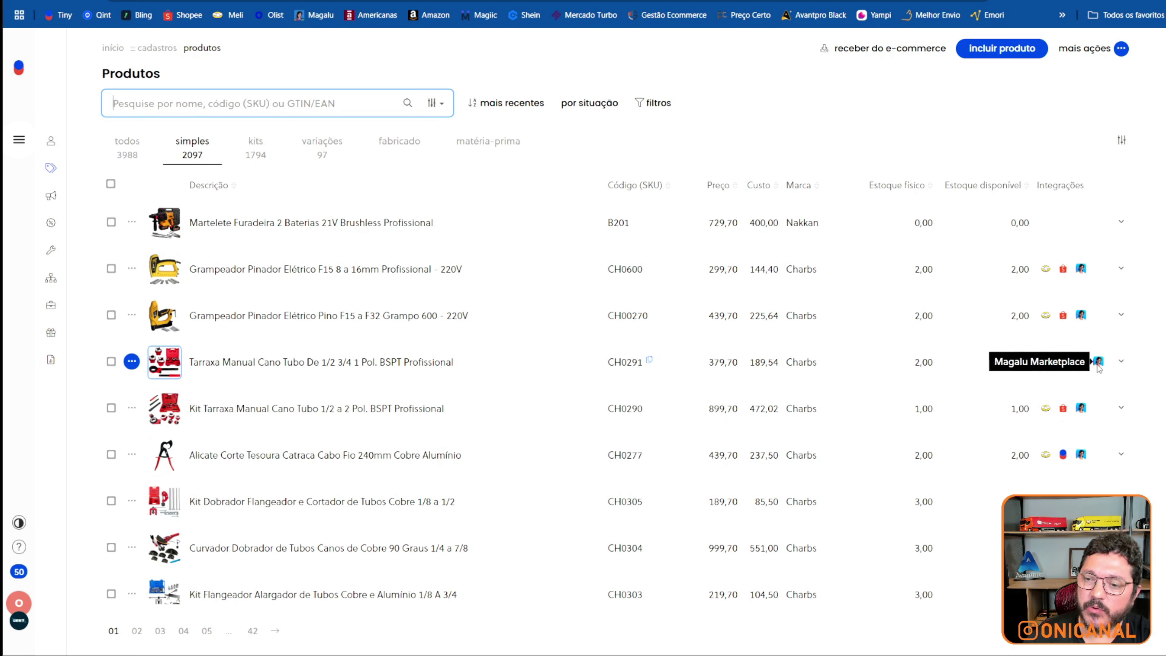
Step: Open "Martelete Furadeira 2 Baterias 21V Brushless Profissional" and examine its warranty, suppliers, costs, price lists, listings and technical attributes
click(394, 224)
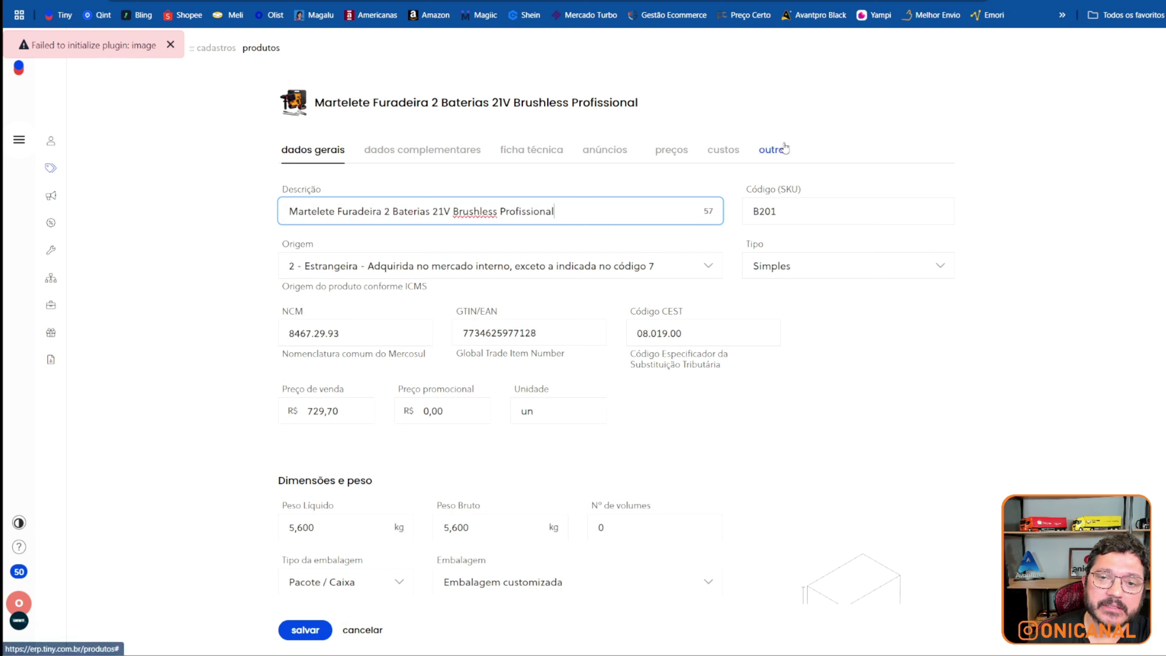
click(785, 156)
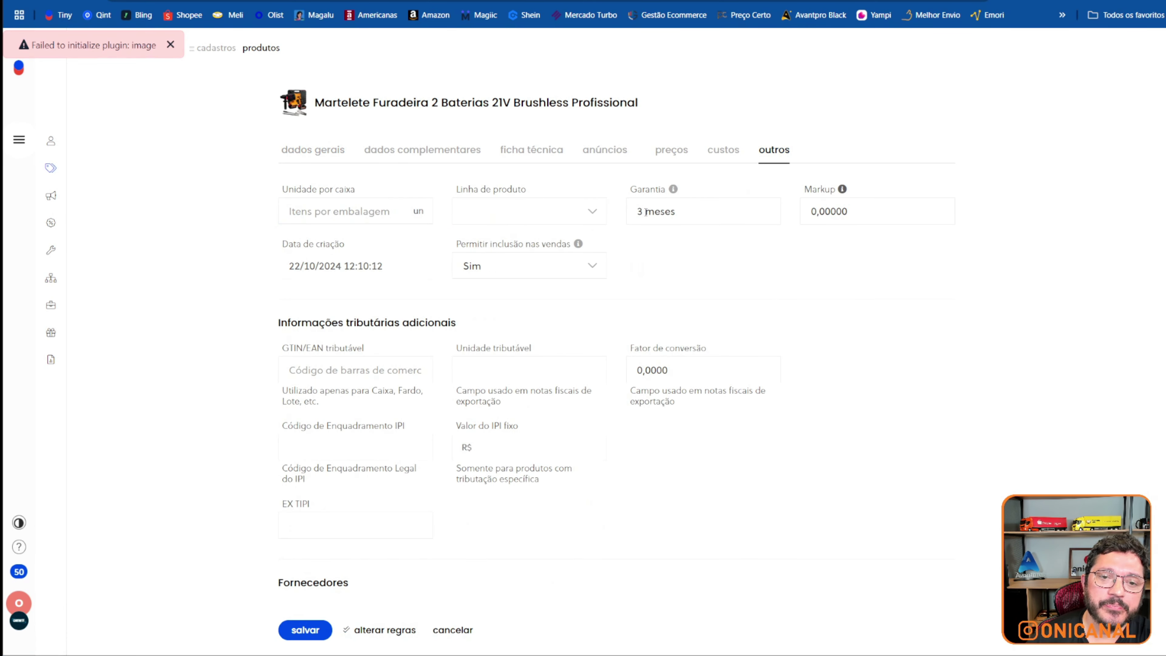
scroll(789, 266, down, 7)
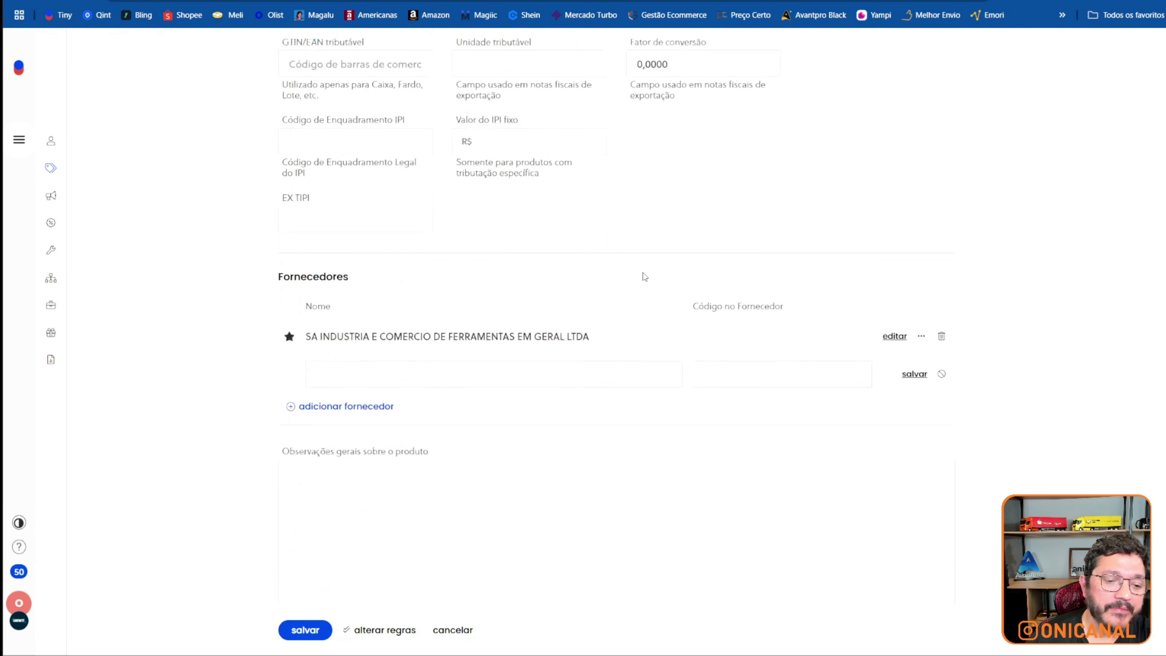
scroll(549, 325, up, 7)
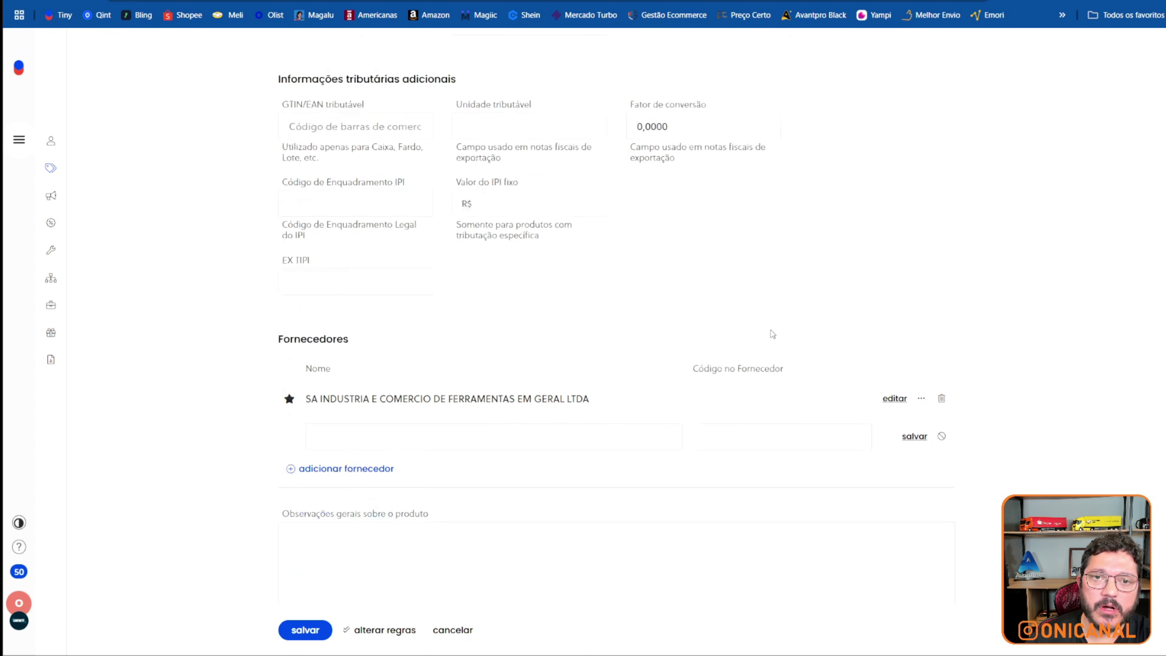
click(728, 150)
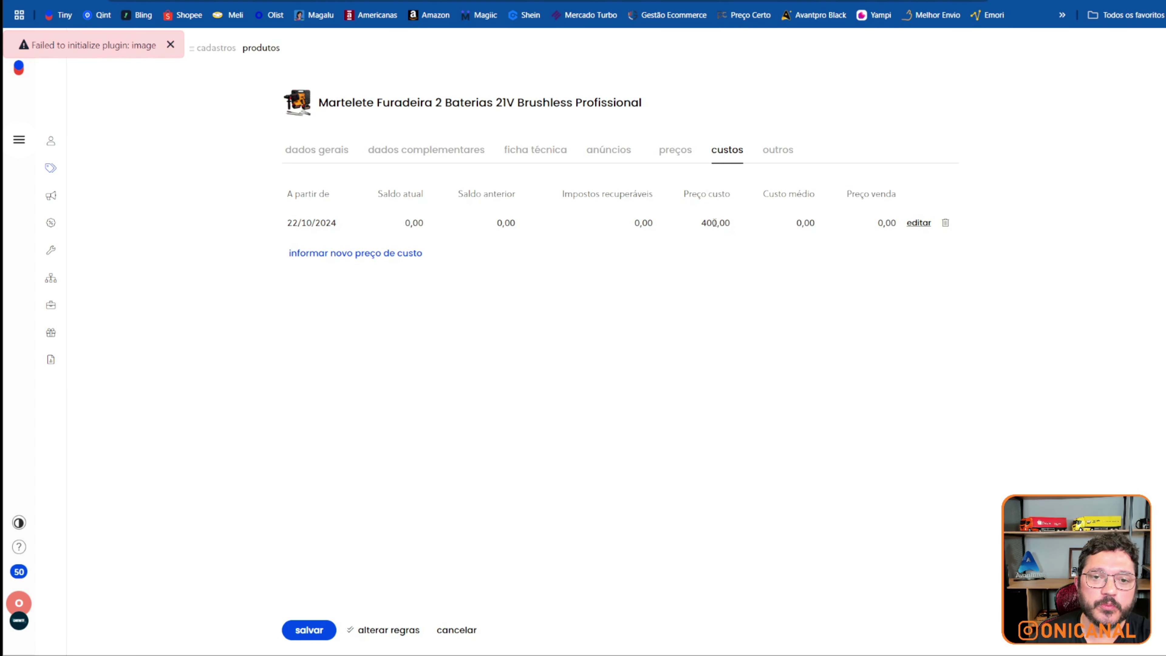
click(670, 153)
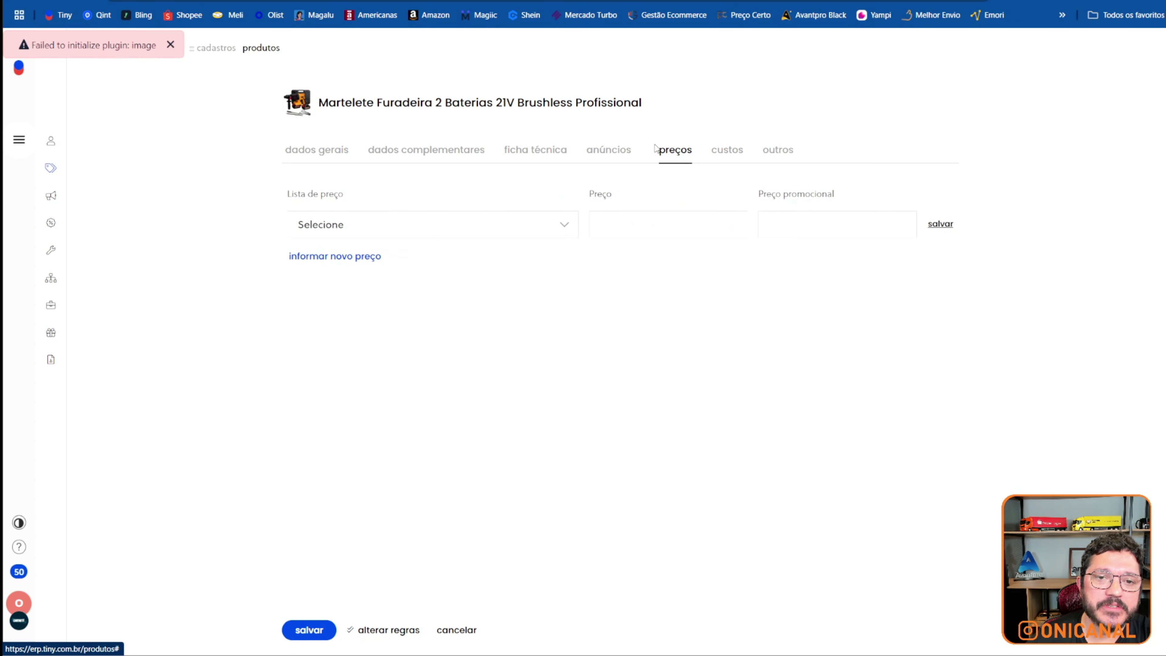
click(602, 152)
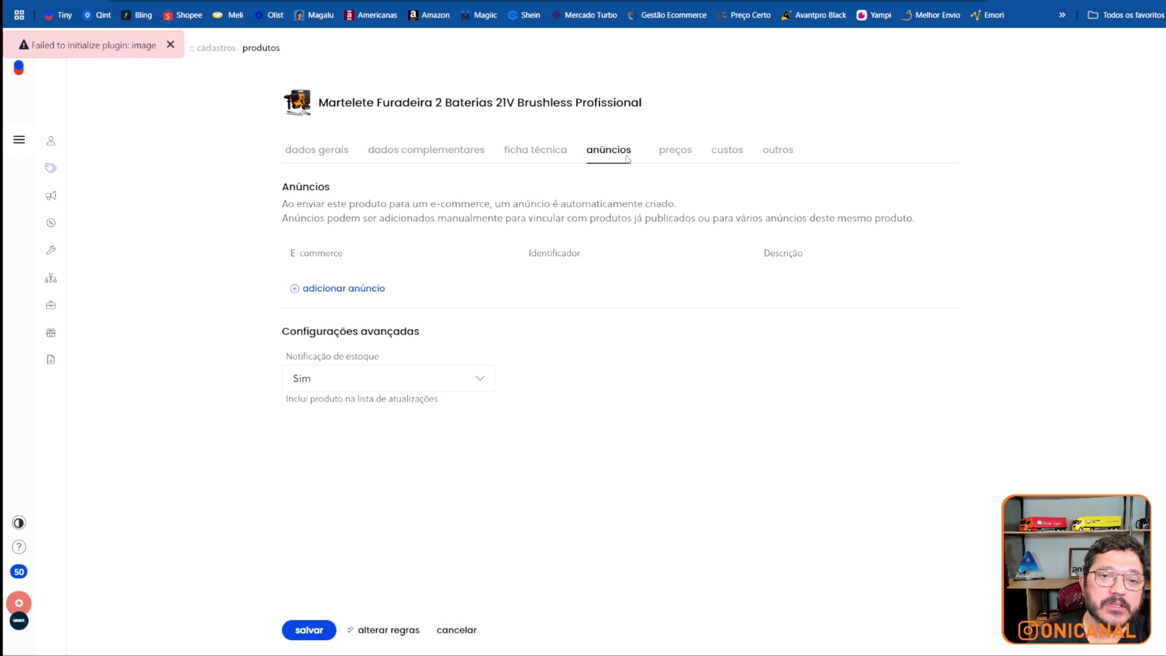
click(518, 155)
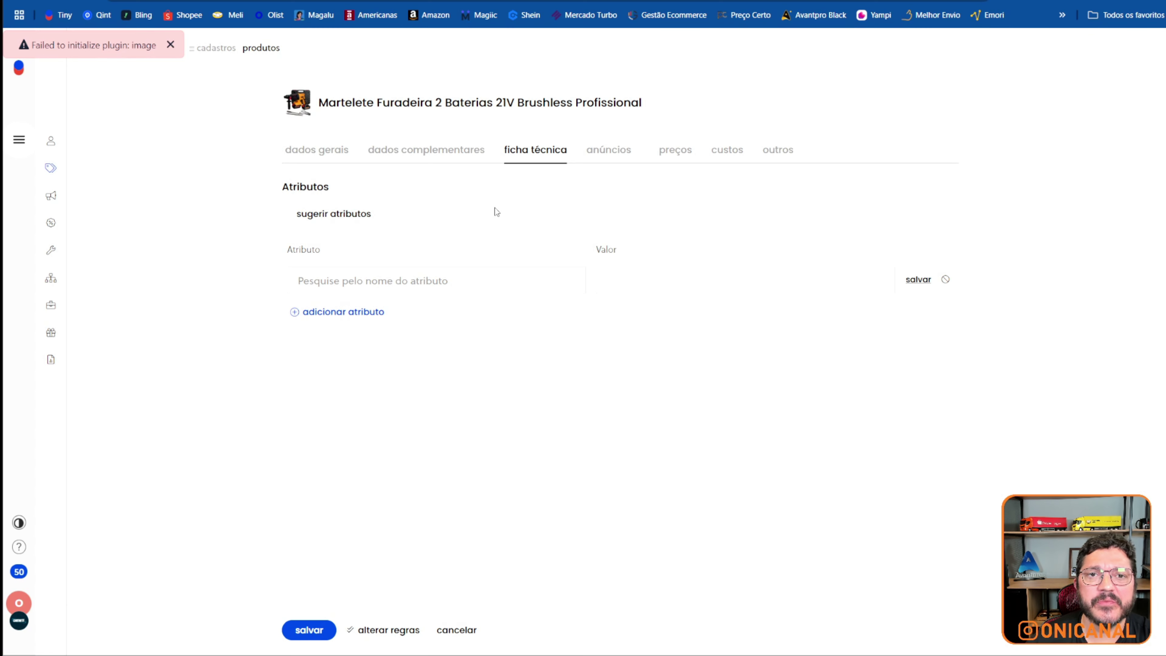
Step: Examine the category, brand, complementary description and images in the additional data of "Martelete Furadeira 2 Baterias 21V Brushless Profissional"
click(432, 151)
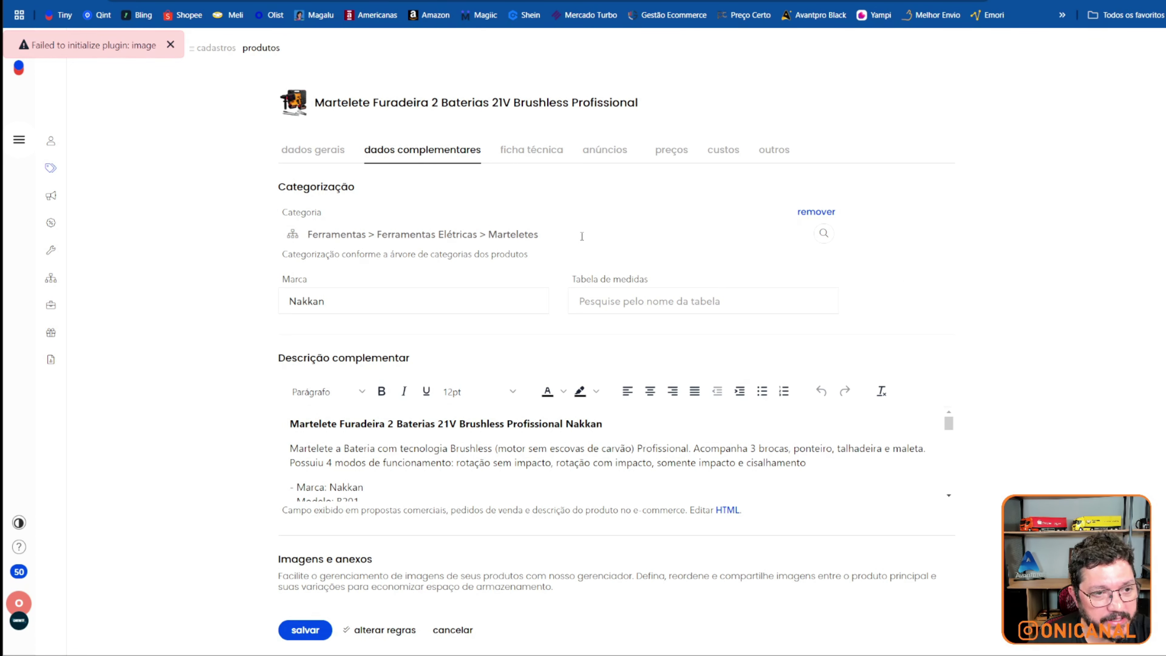
scroll(203, 275, down, 3)
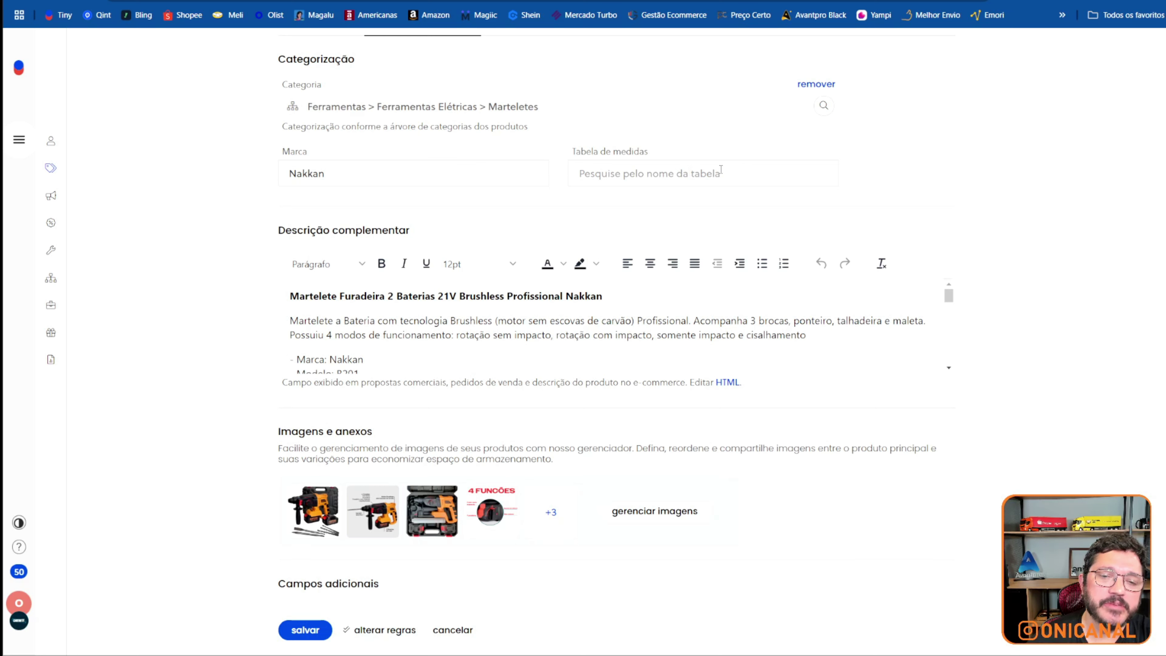
scroll(372, 295, down, 10)
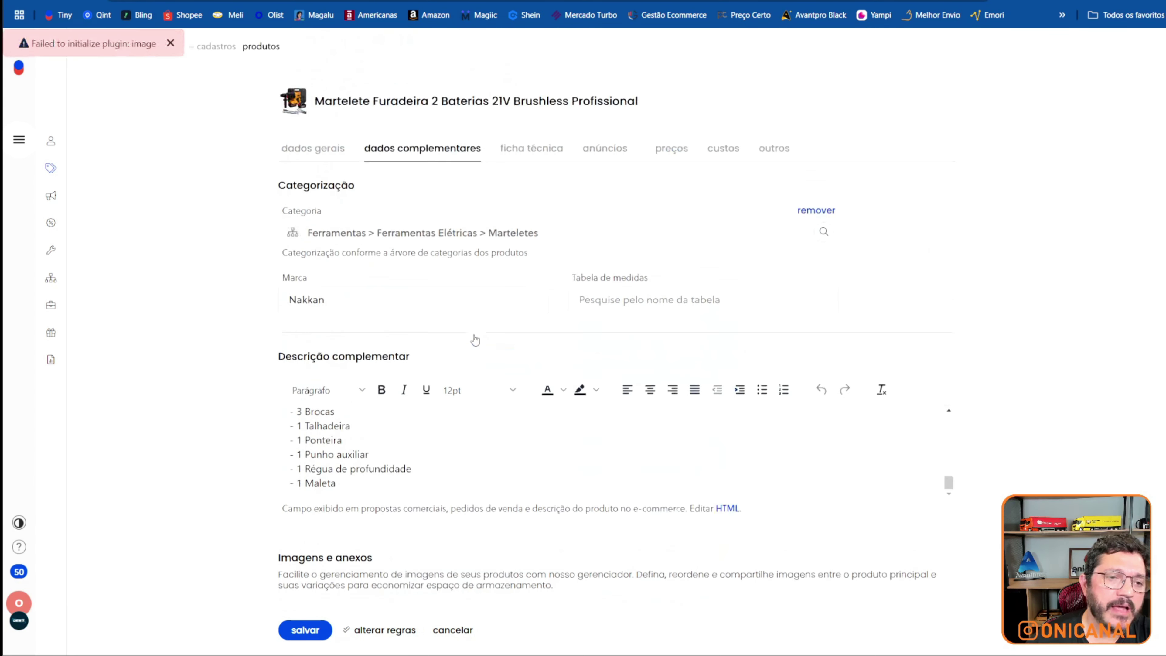
Step: Examine the product's general data, including the available options for its origin and its product type
click(313, 149)
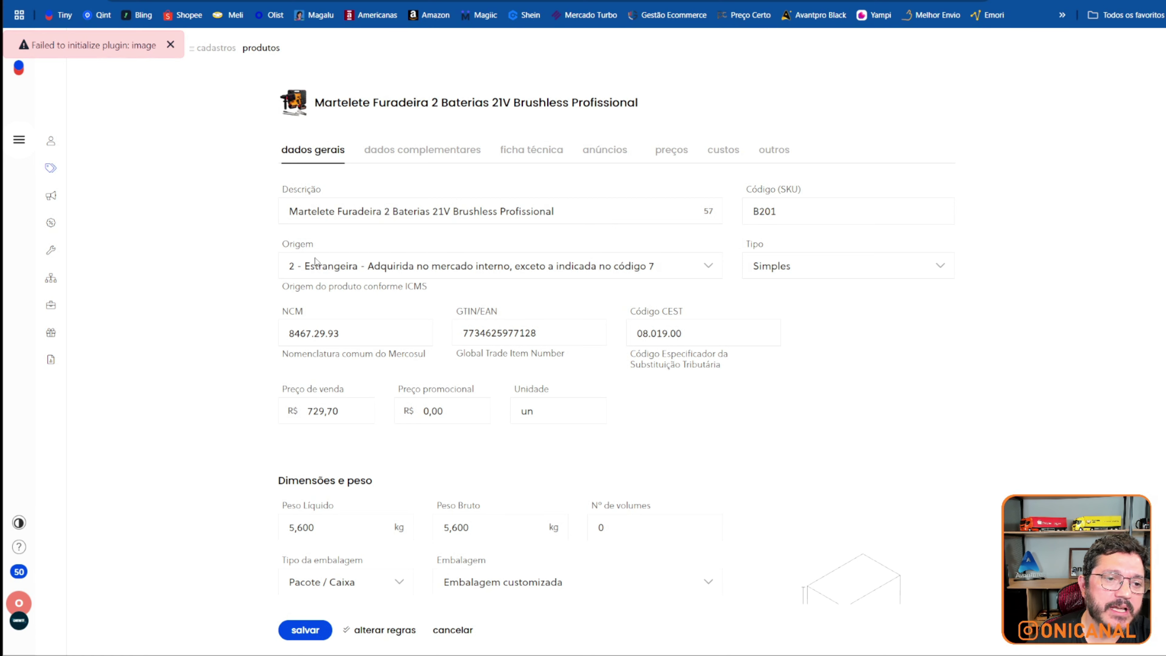
click(321, 265)
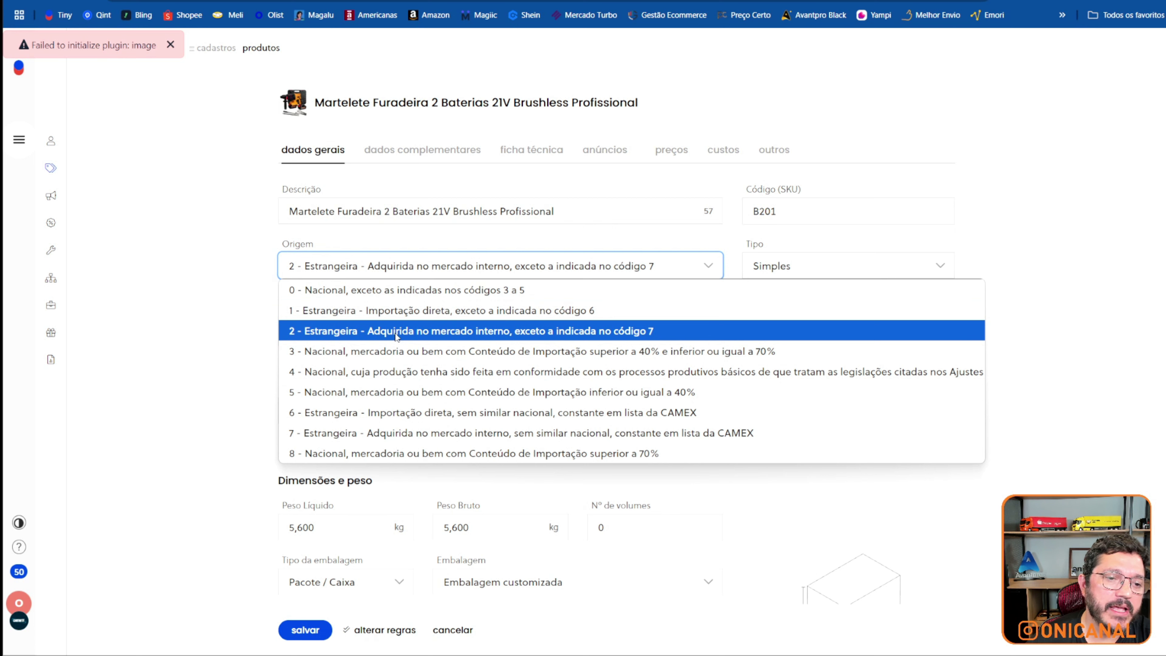
click(237, 293)
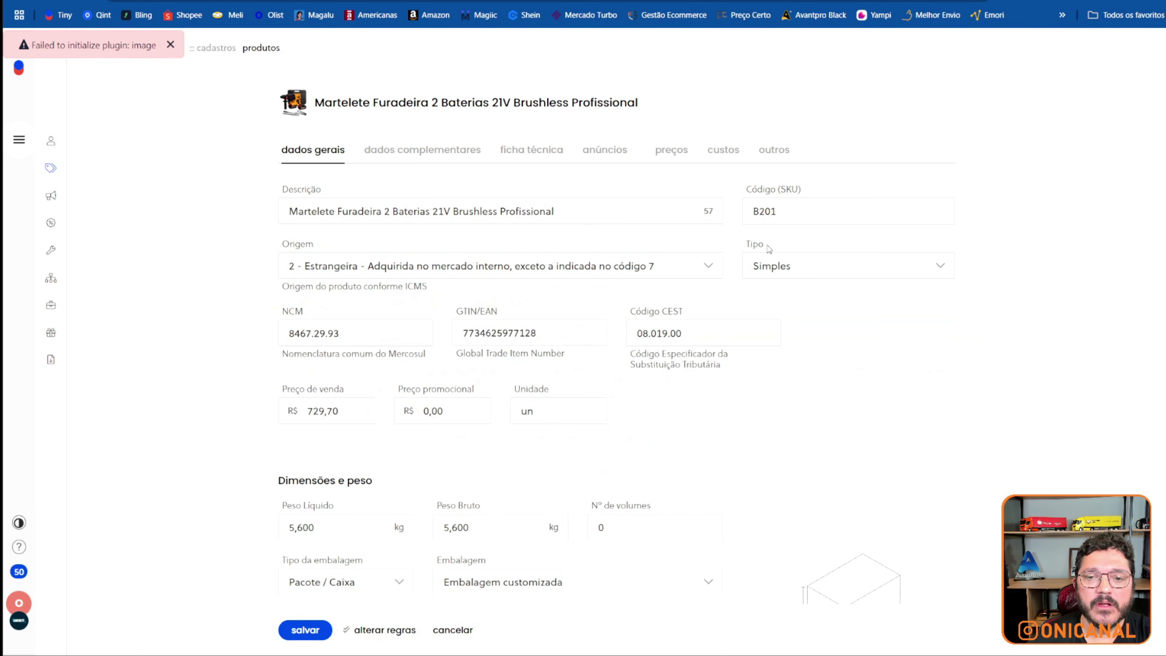
click(785, 266)
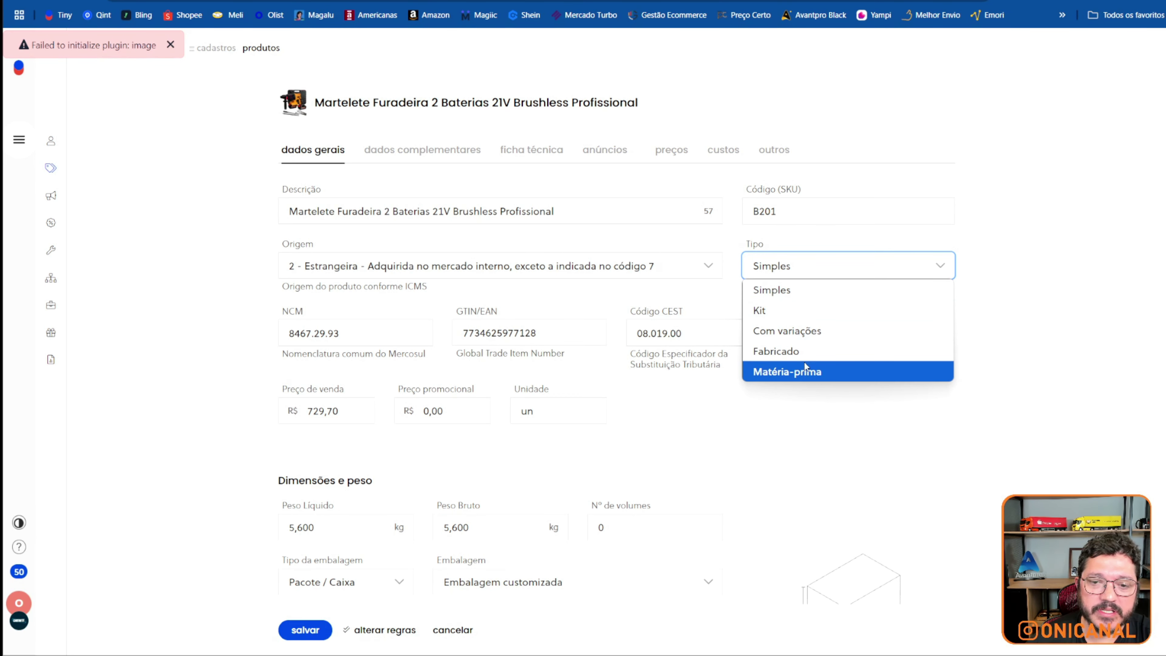
click(1020, 314)
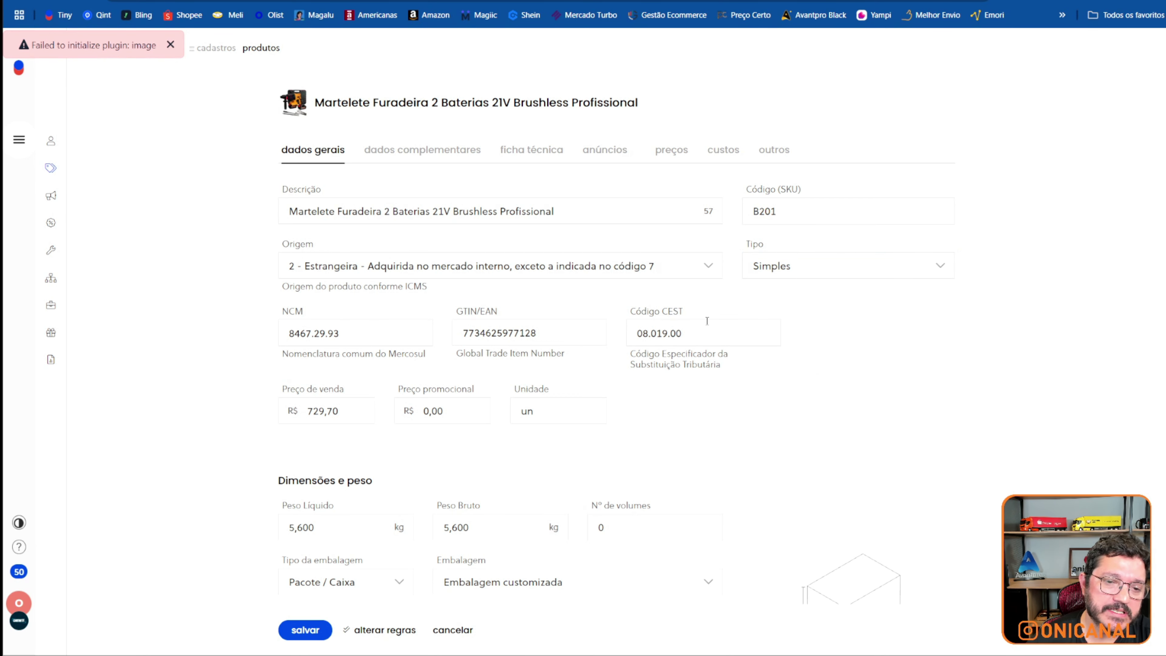
Step: Examine the product's prices, dimensions, weight and stock fields, and look through the available packaging options
scroll(326, 272, down, 3)
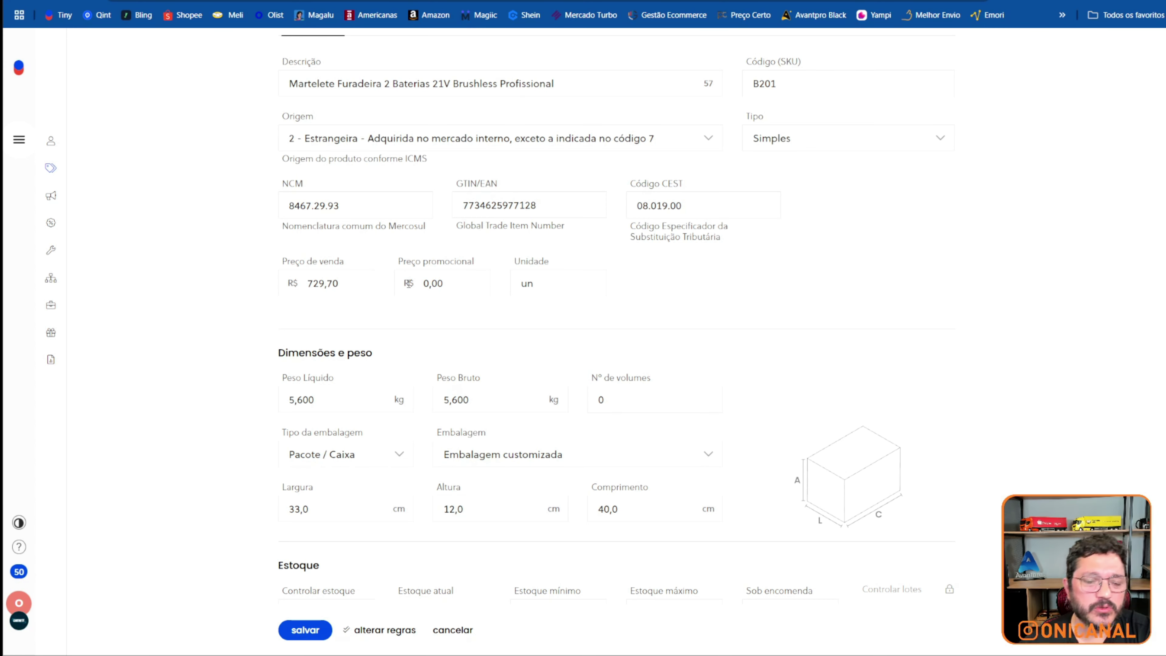
scroll(417, 342, down, 3)
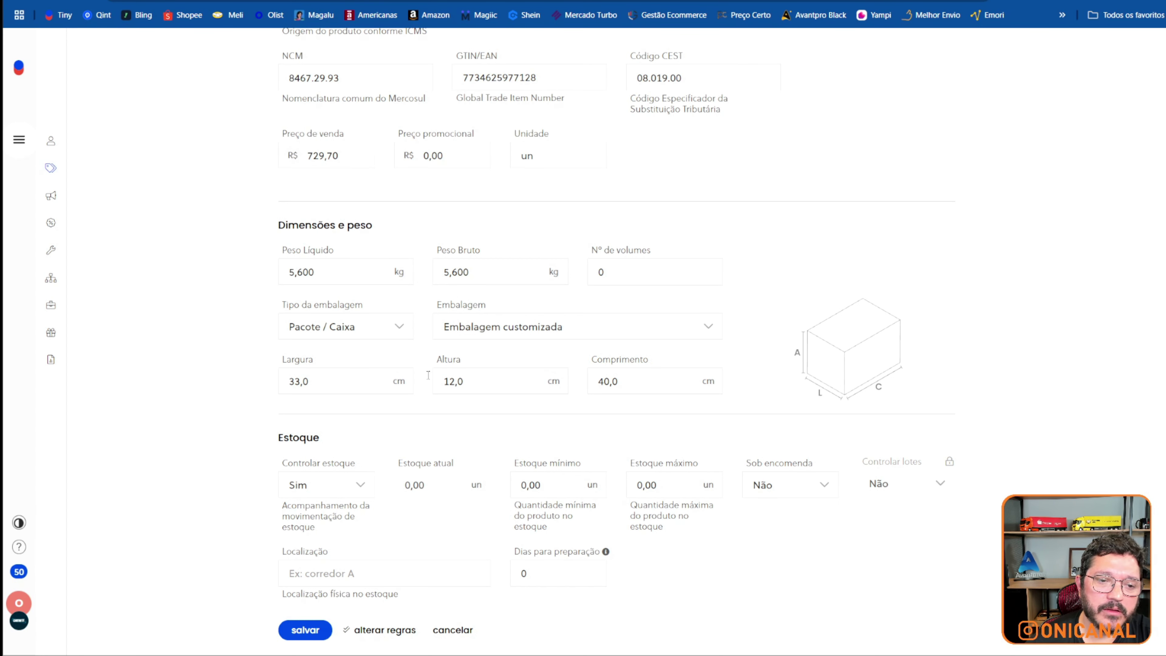
click(572, 337)
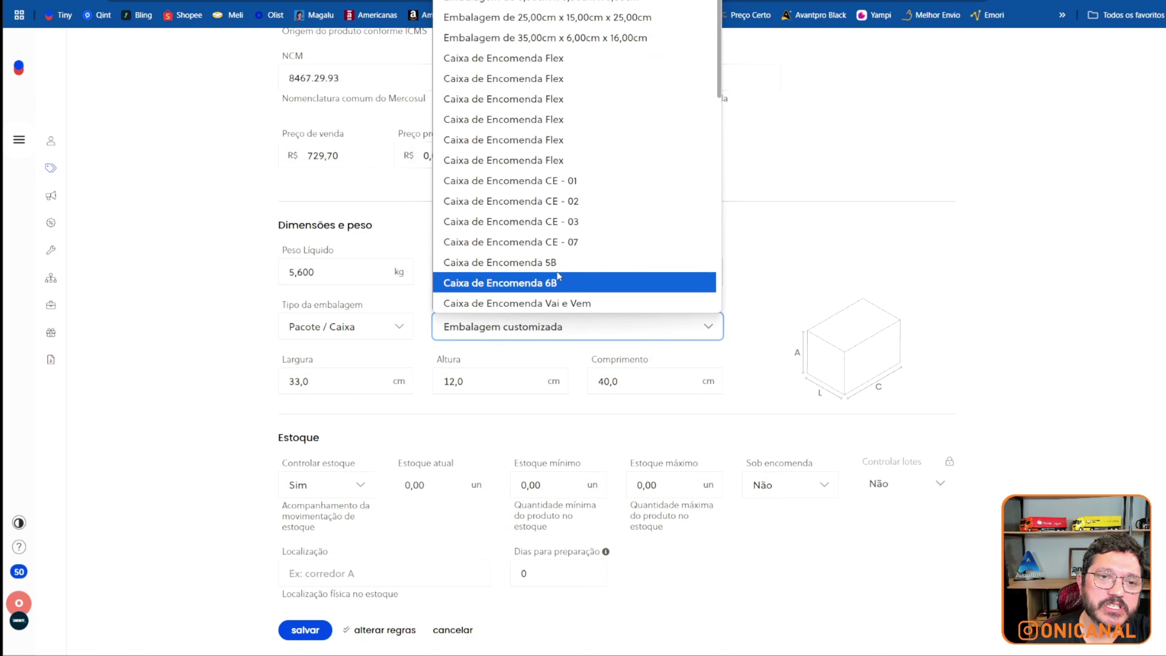
click(809, 201)
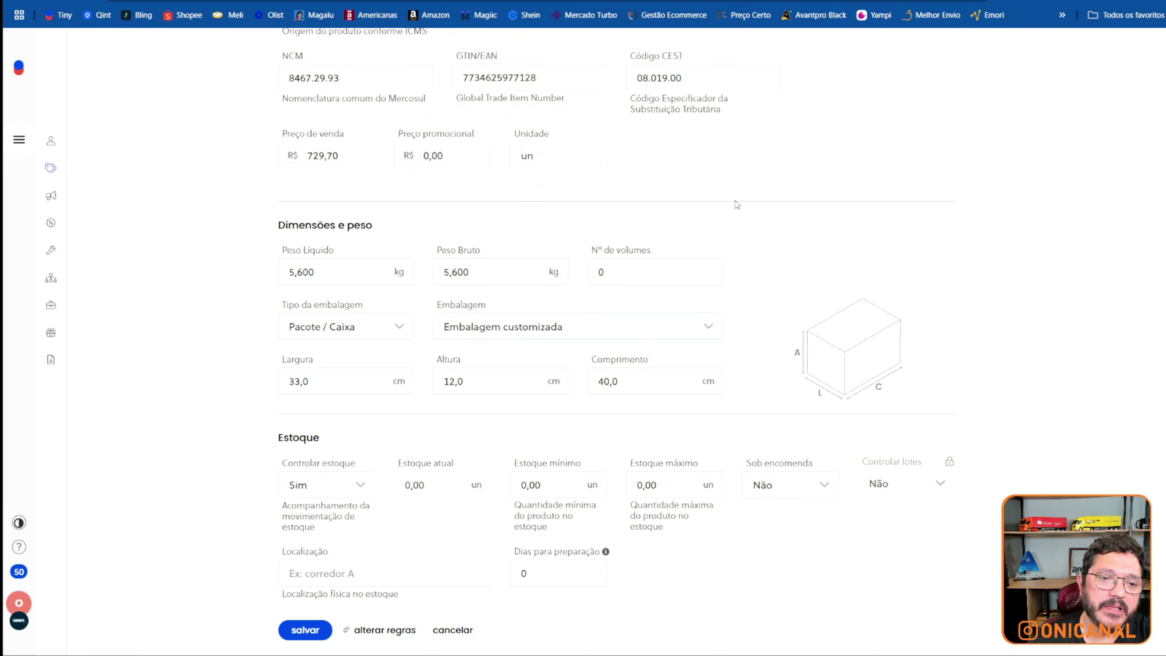
click(505, 340)
click(854, 172)
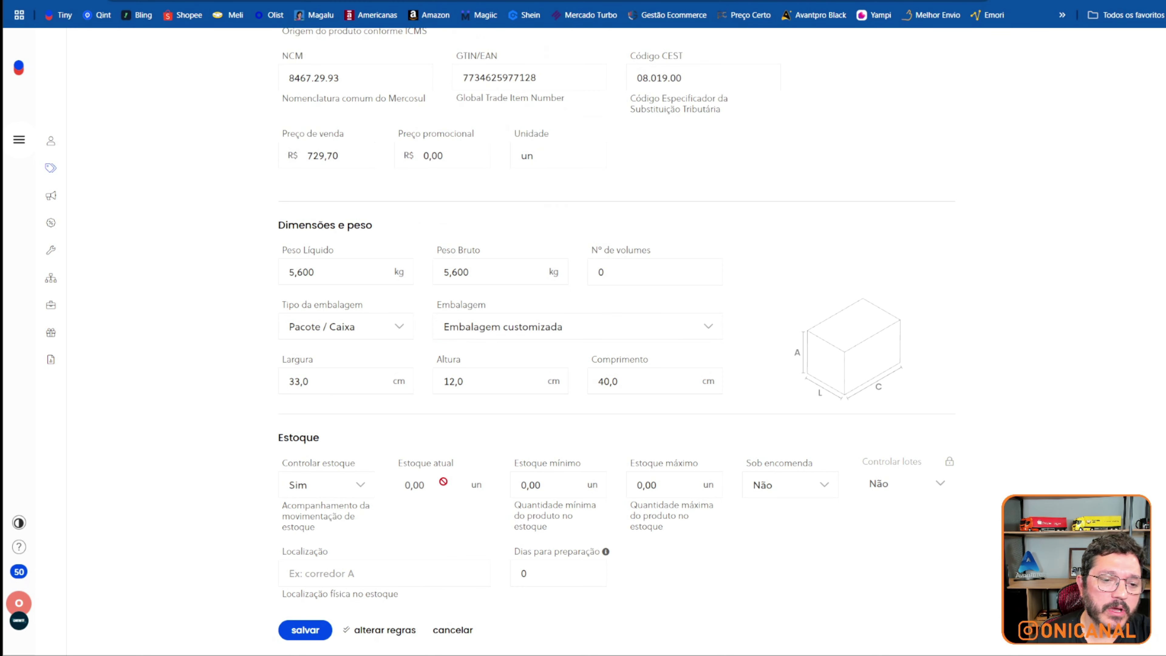
Step: Save the product registration of "Martelete Furadeira 2 Baterias 21V Brushless Profissional" and return to the products list
click(306, 630)
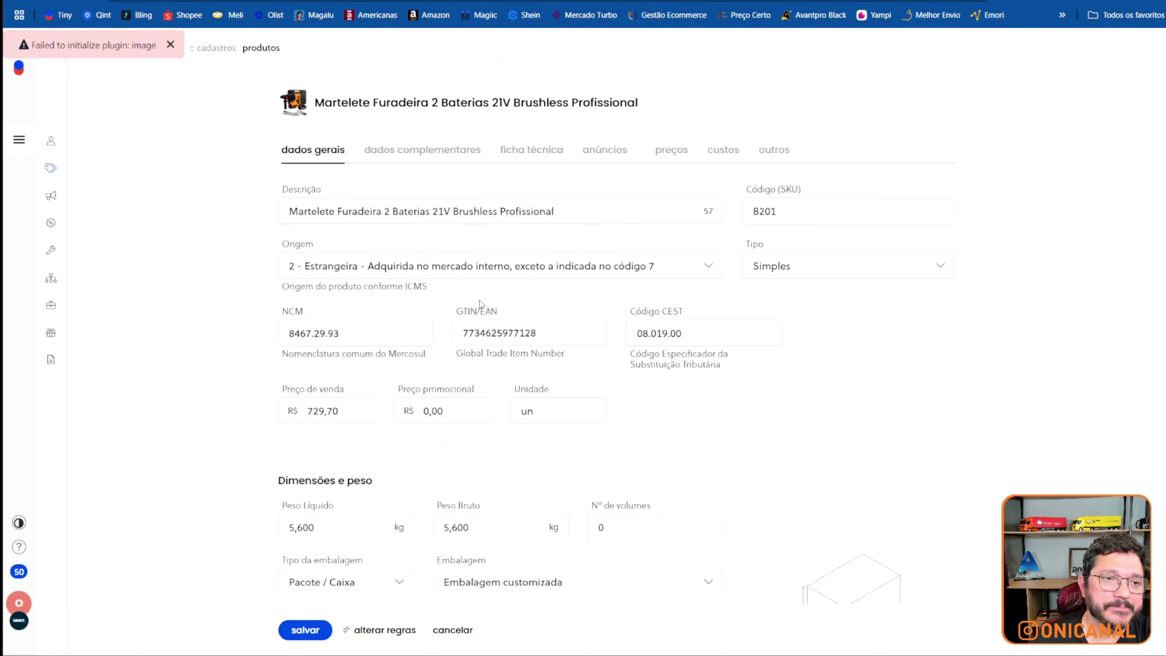
click(281, 636)
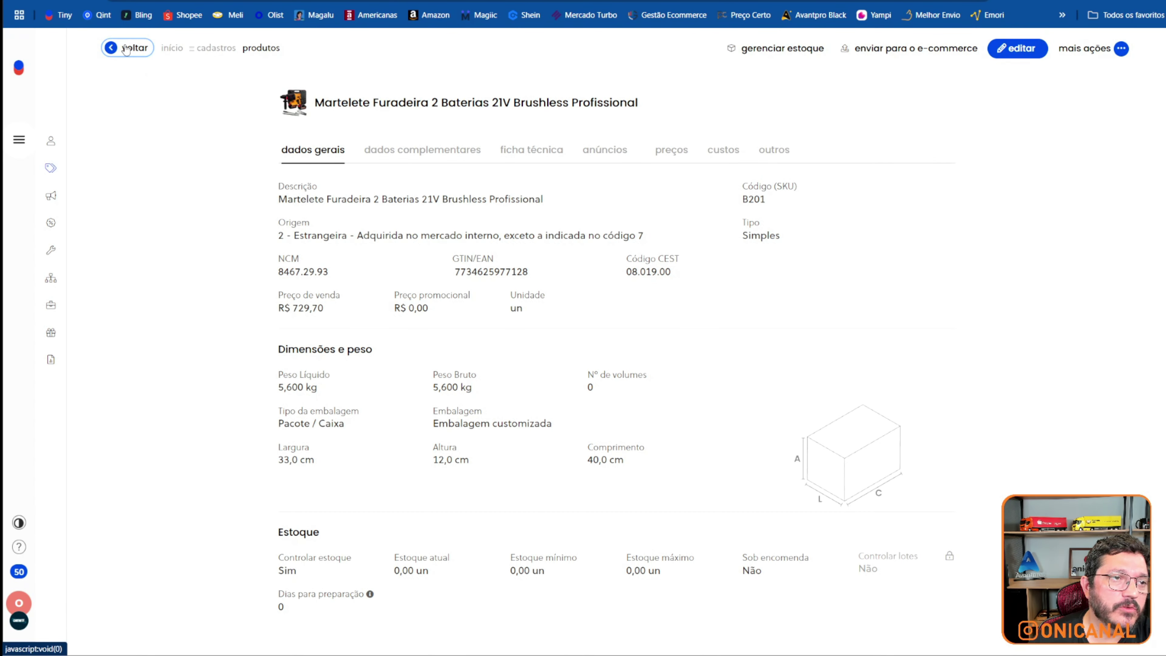
click(123, 48)
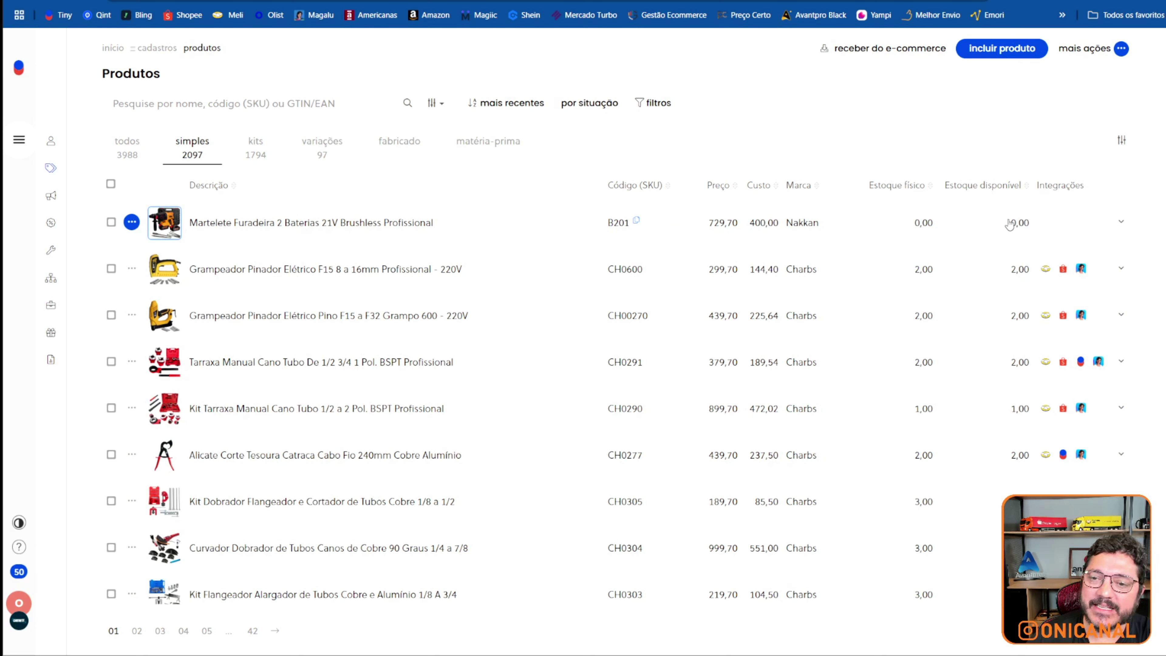
Step: Check the multi-company stock of "Martelete Furadeira 2 Baterias 21V Brushless Profissional", including the available stock per company
click(133, 223)
click(186, 384)
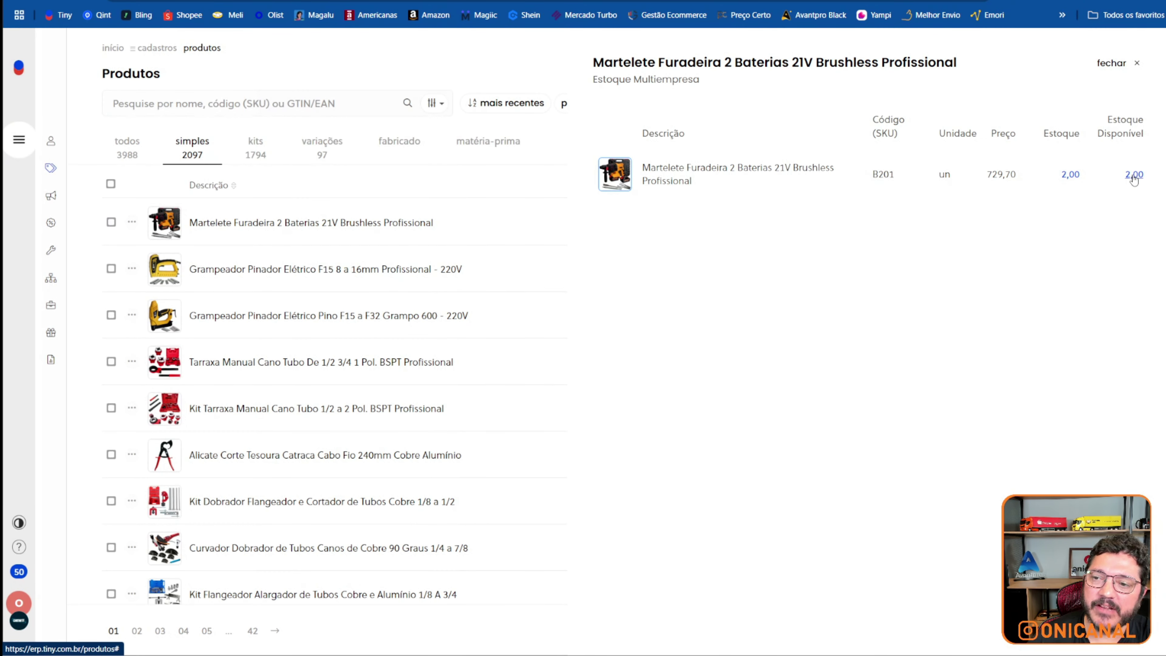
click(1135, 178)
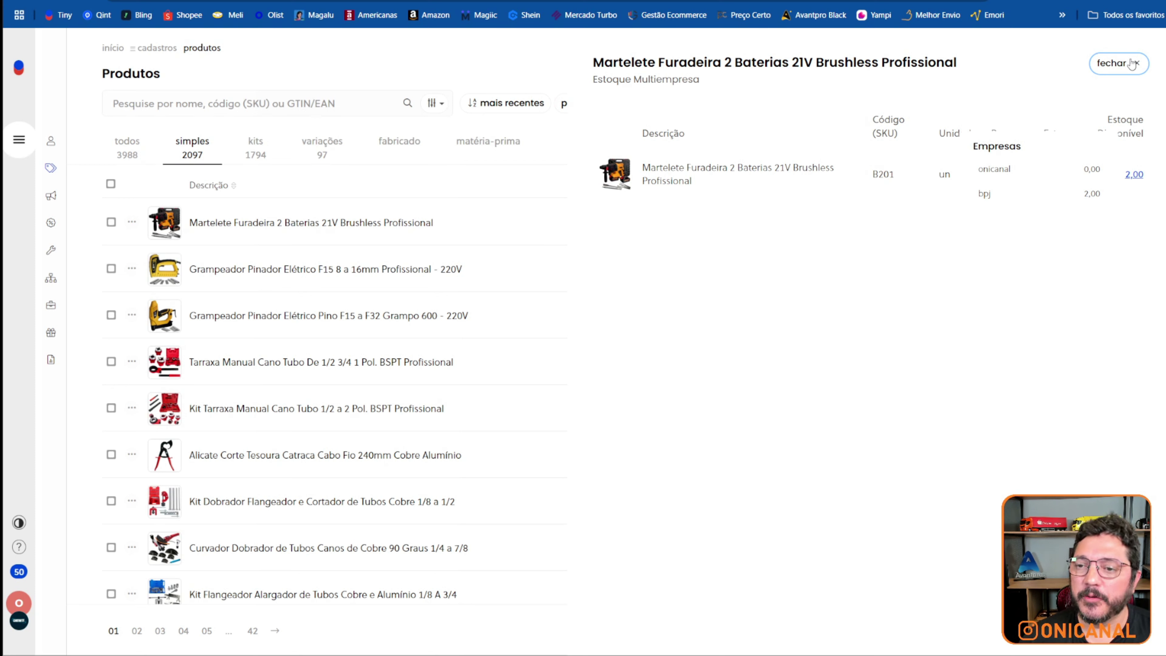
click(1112, 63)
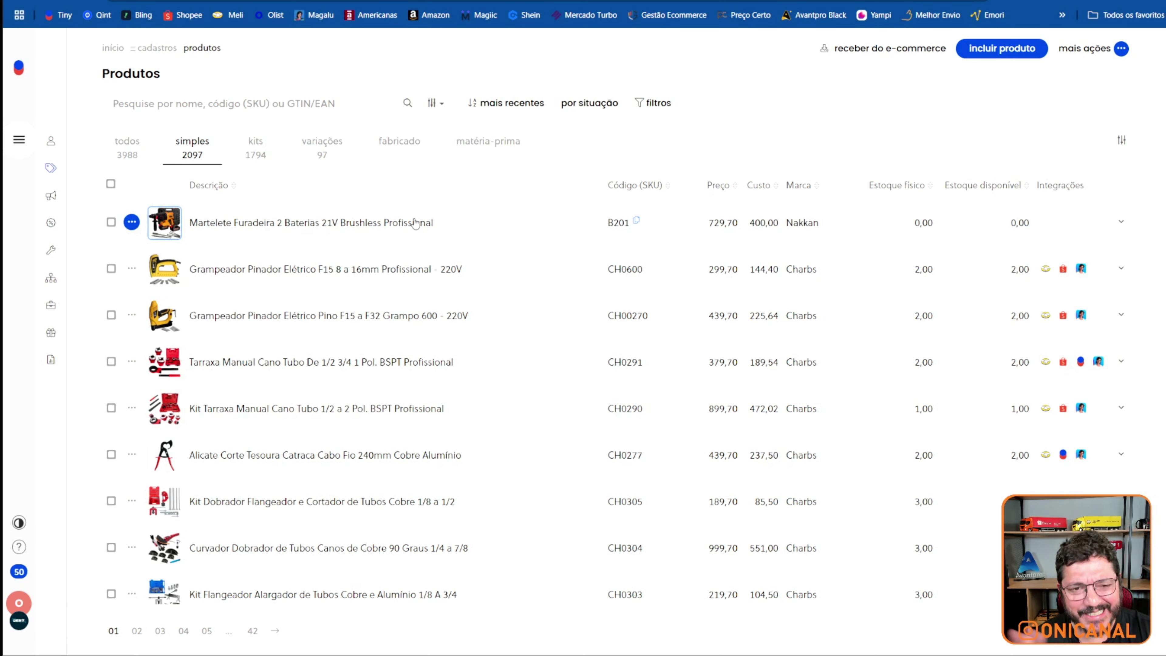
Step: Start sending the product "Martelete Furadeira 2 Baterias 21V Brushless Profissional" to e-commerce on the Mercado Livre Onimix platform
click(111, 223)
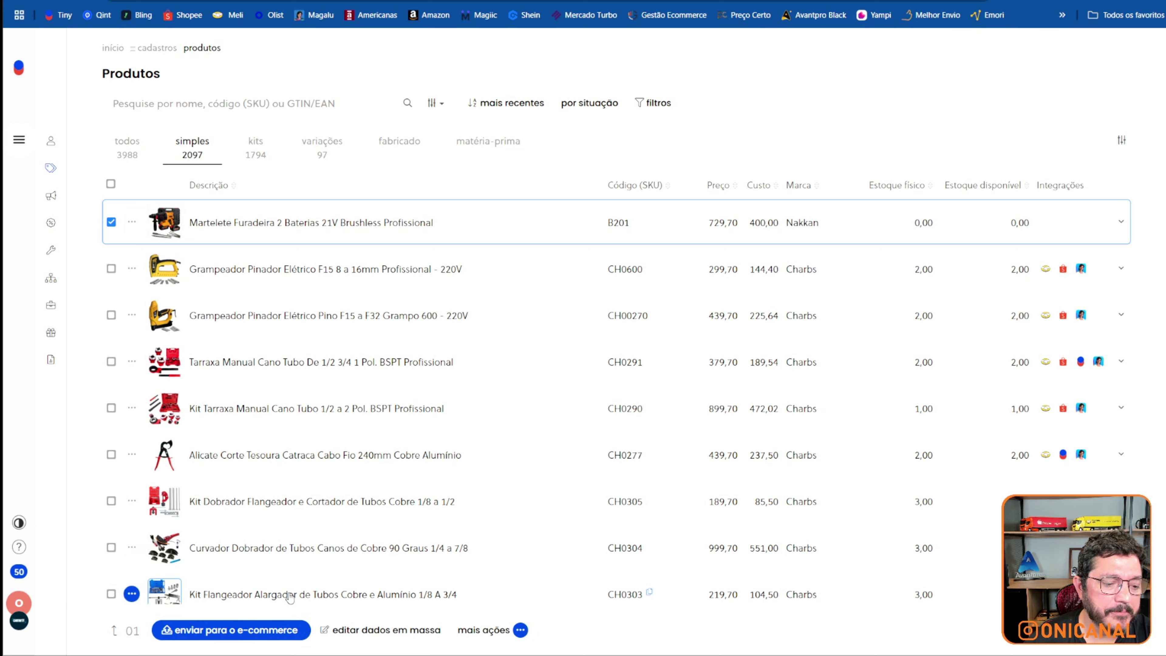
click(230, 630)
click(709, 128)
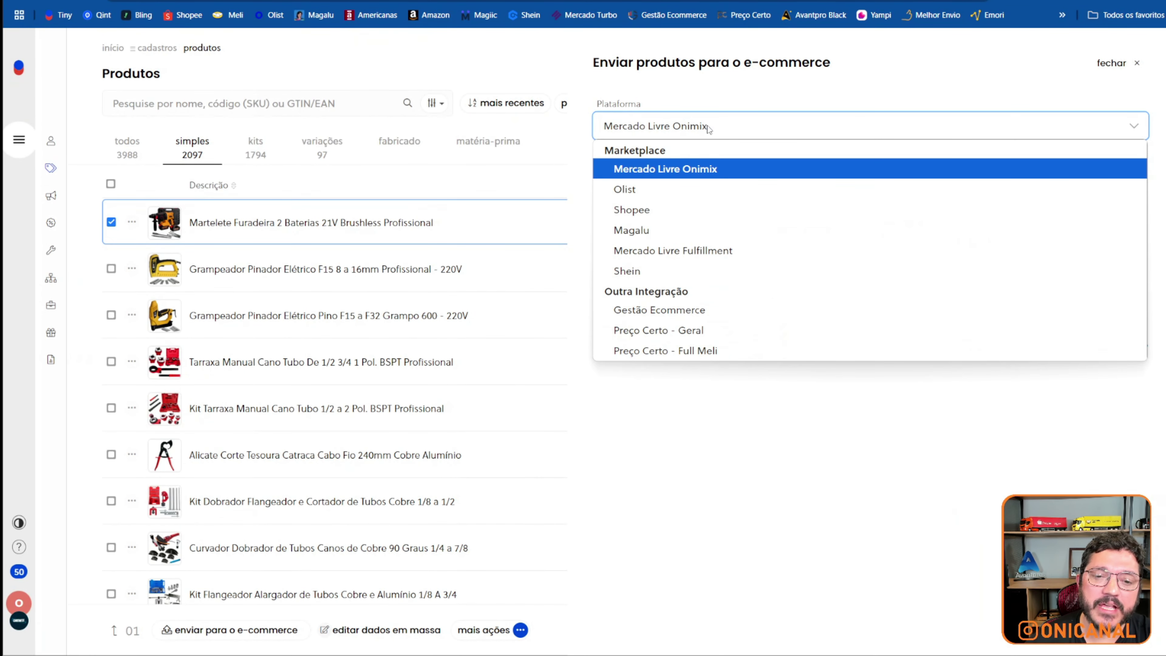
click(671, 170)
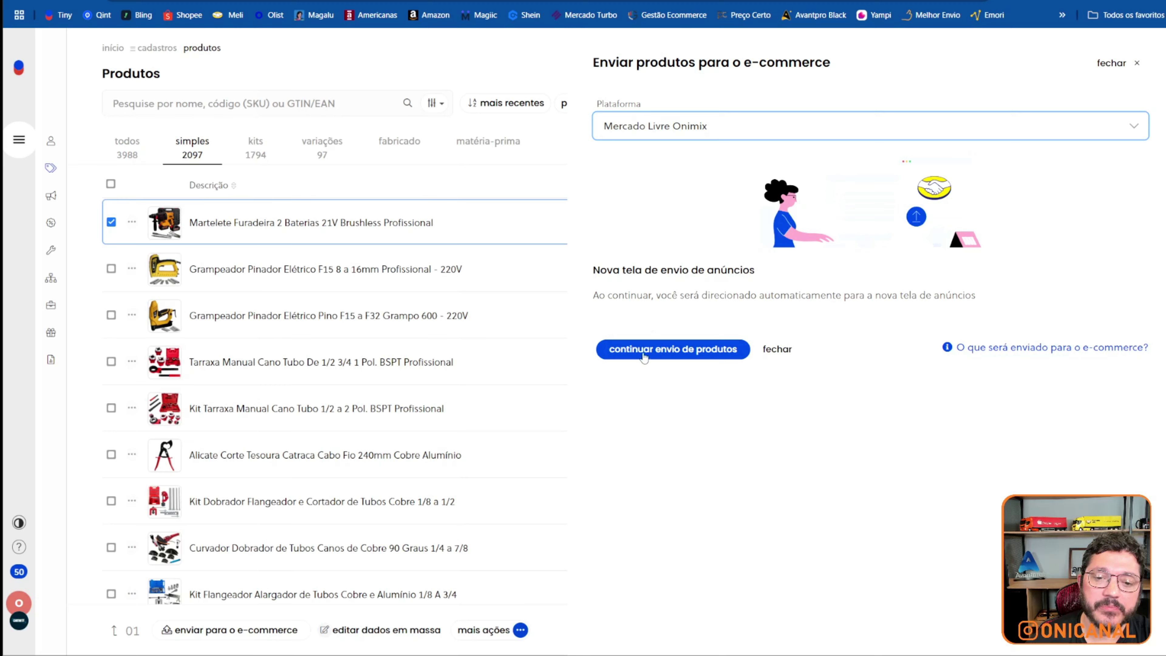
click(657, 353)
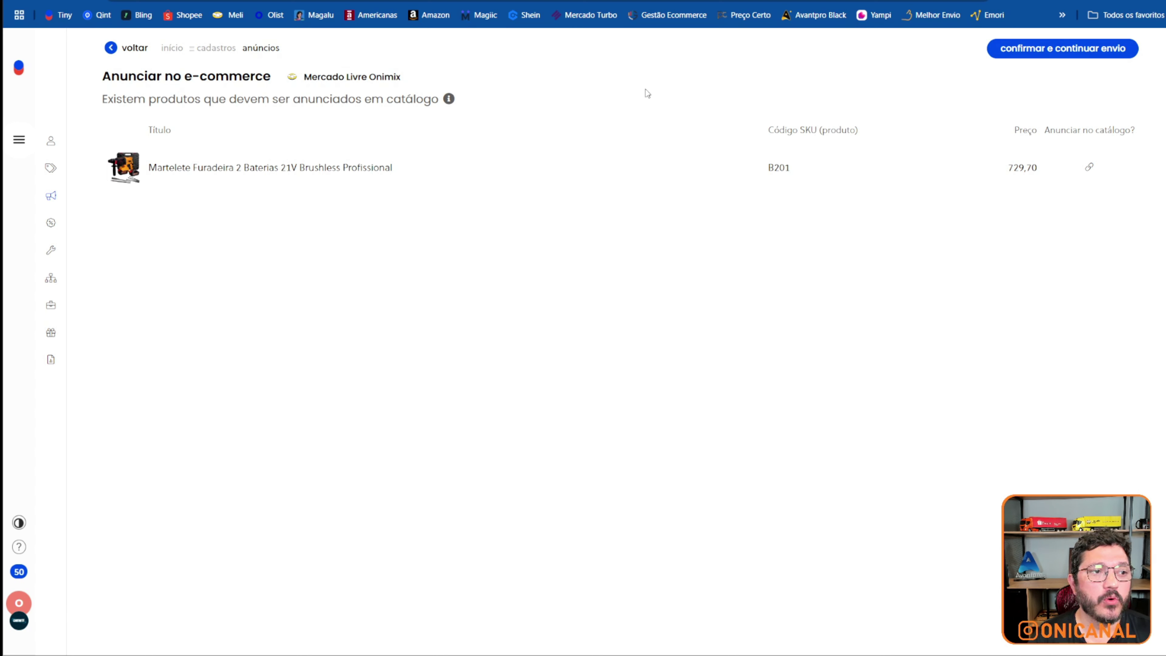
Step: Submit the product as new because it is not in the Mercado Livre catalogue list, and continue to the listing review
mouse_move(20, 204)
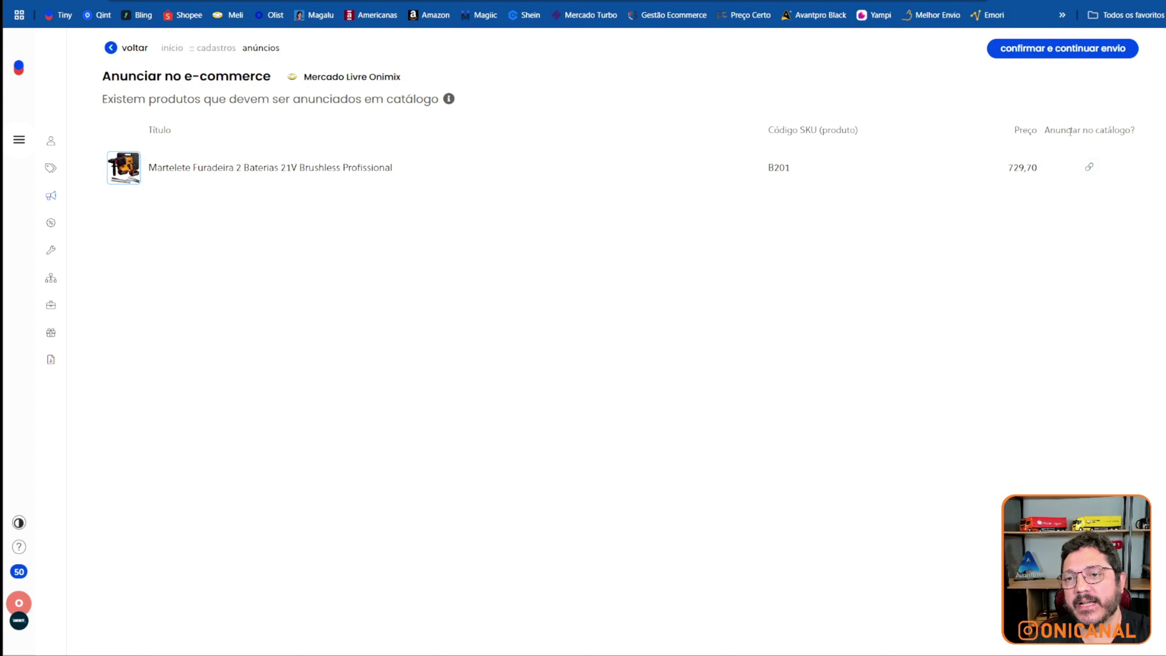
click(1089, 167)
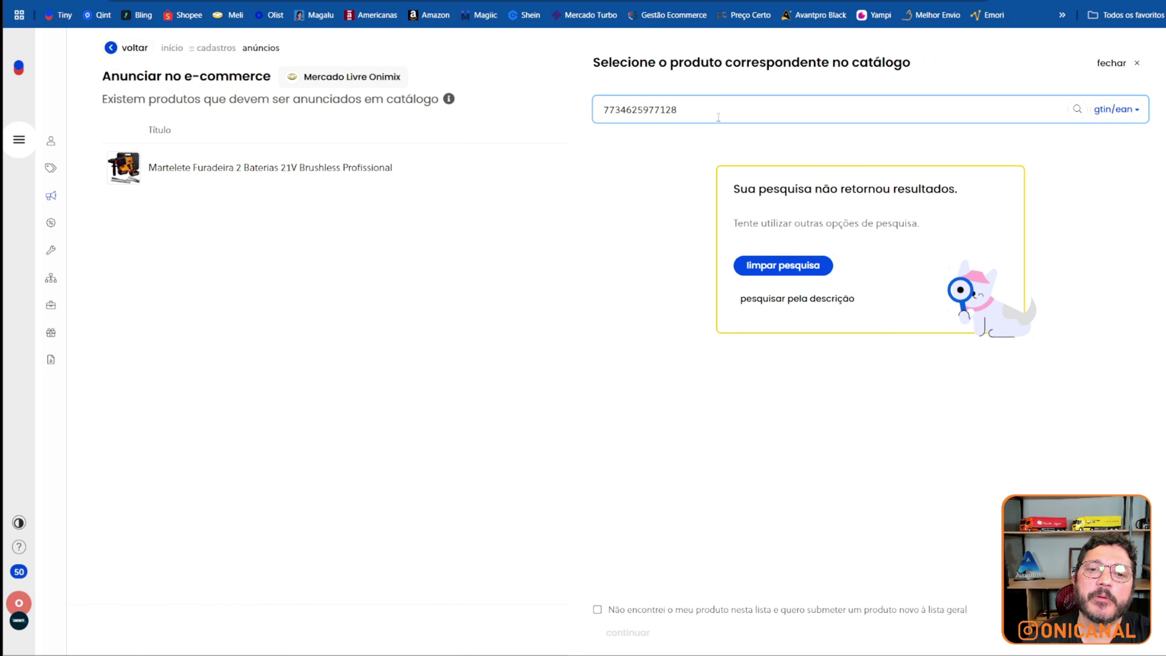
click(598, 610)
click(629, 635)
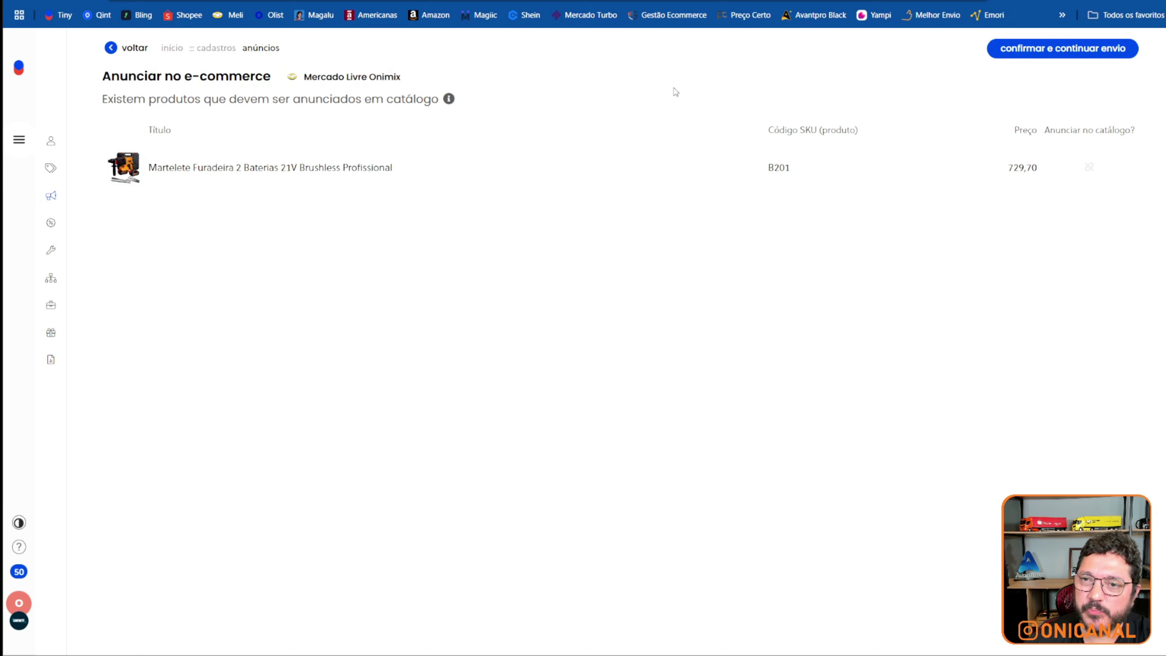
click(1117, 48)
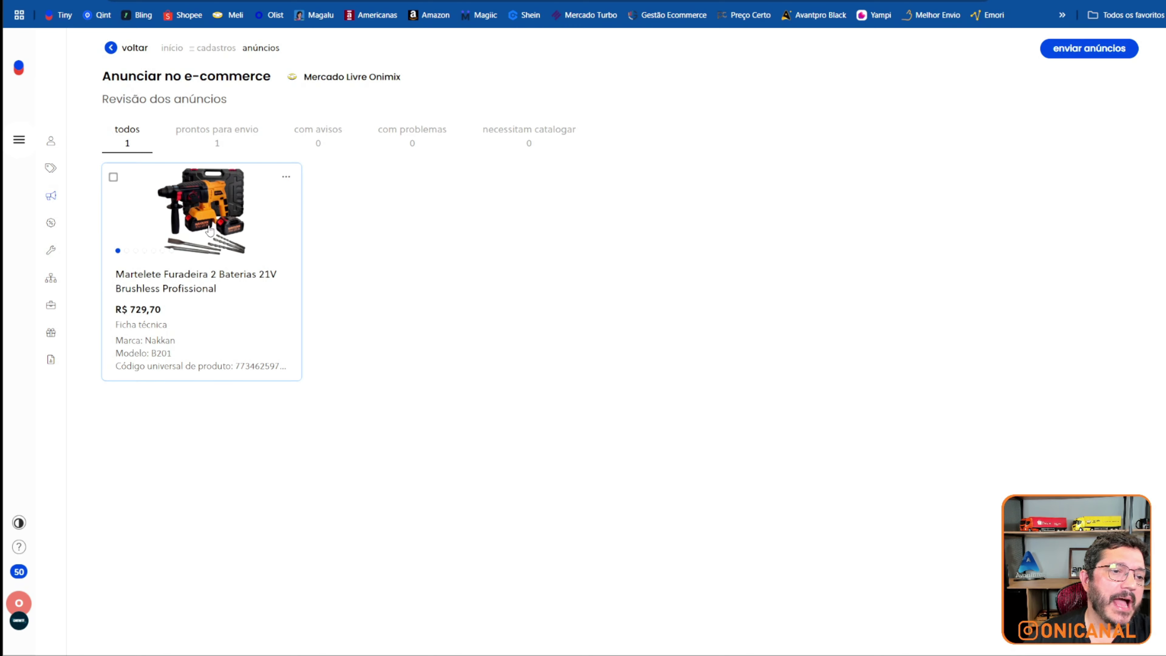
Step: Open the Martelete listing for editing and look at the available listing types without changing the selected one
click(286, 177)
click(228, 207)
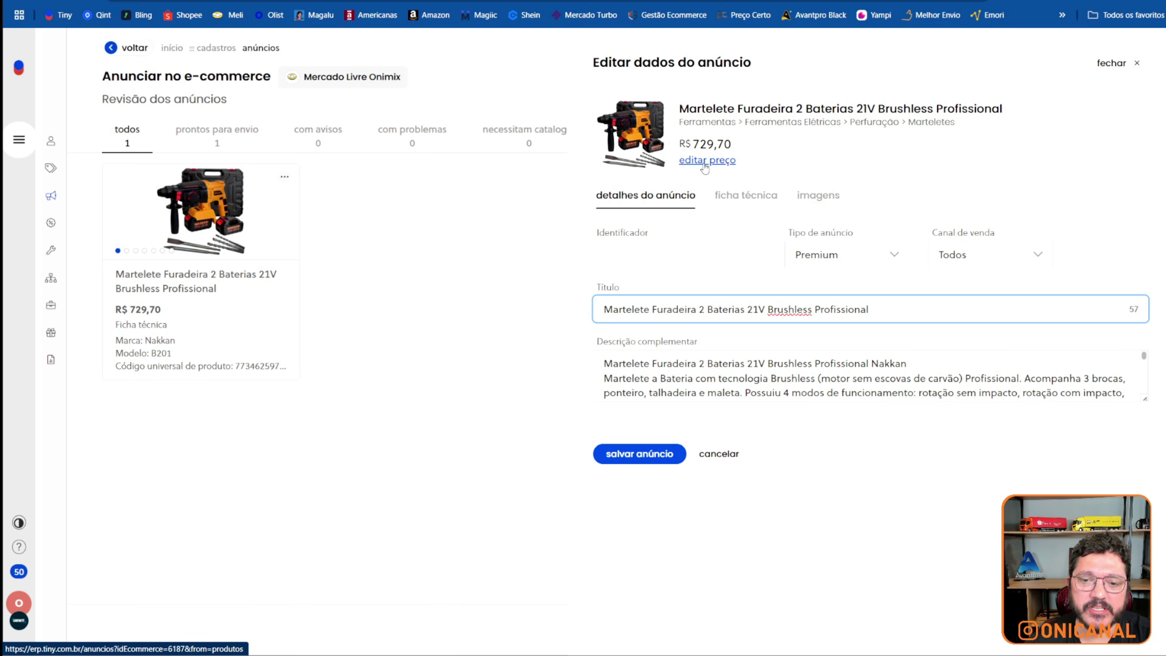
click(813, 260)
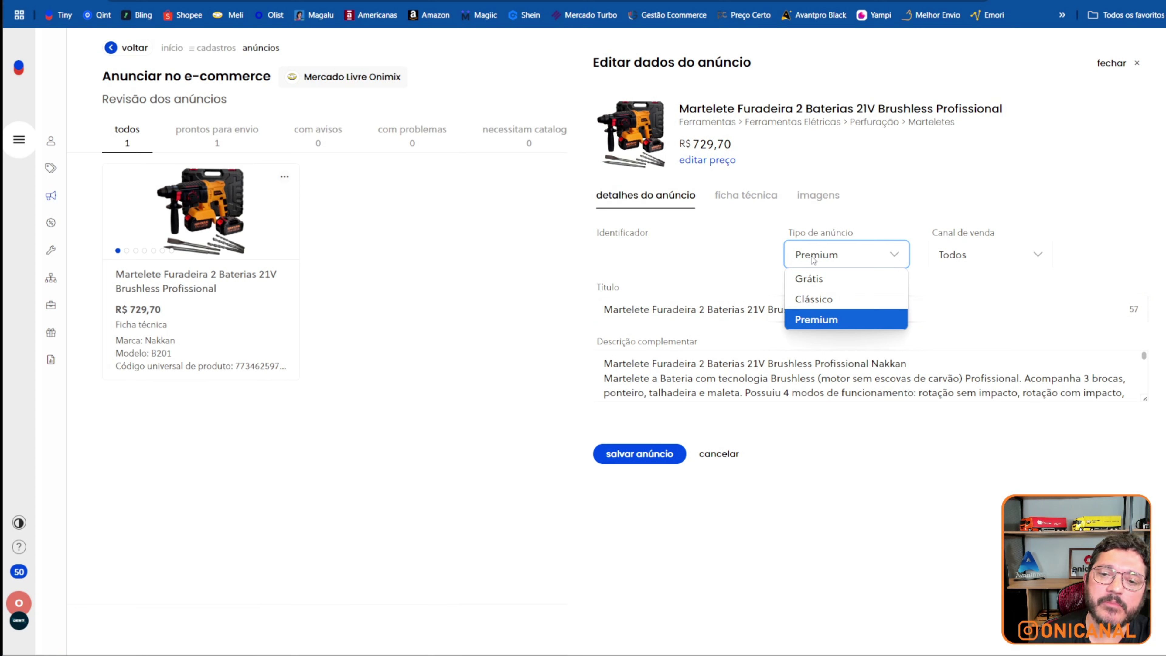
key(Up)
key(Up)
key(Escape)
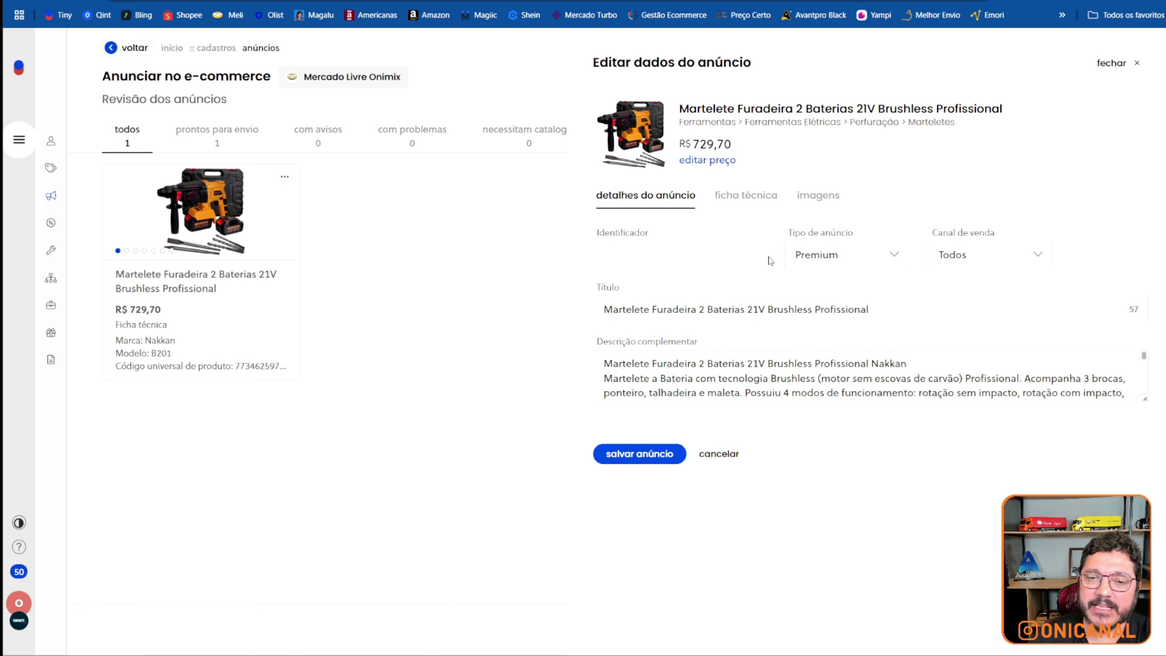
Step: Review the listing's required and recommended technical characteristics and its images, and save the listing
click(759, 198)
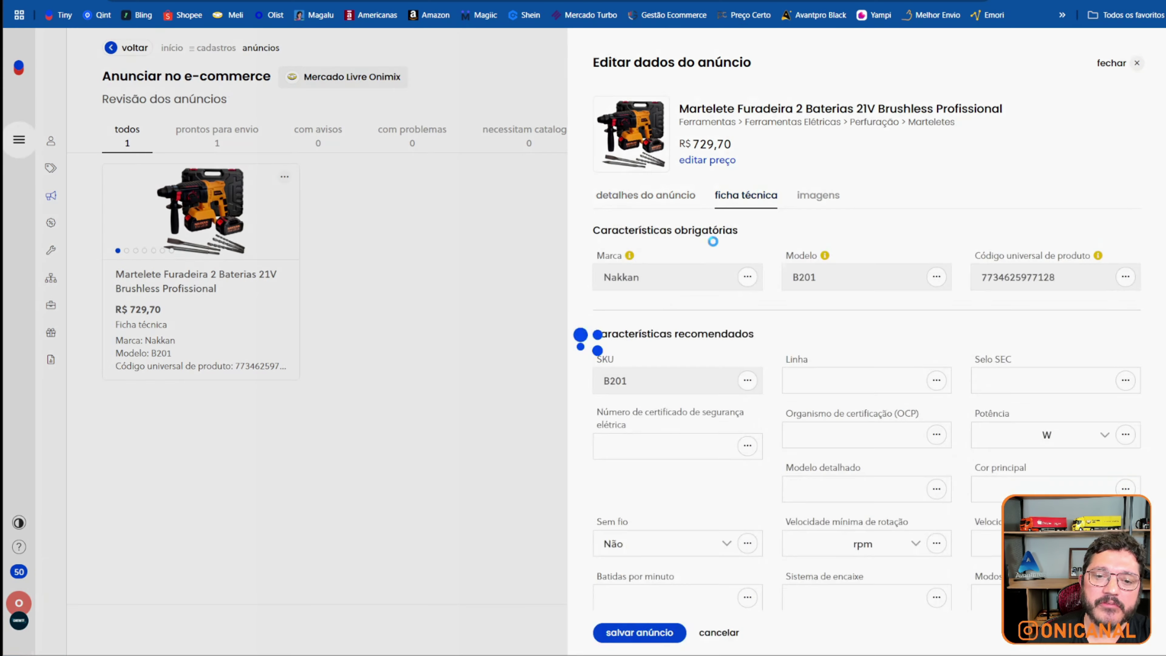
scroll(817, 350, down, 5)
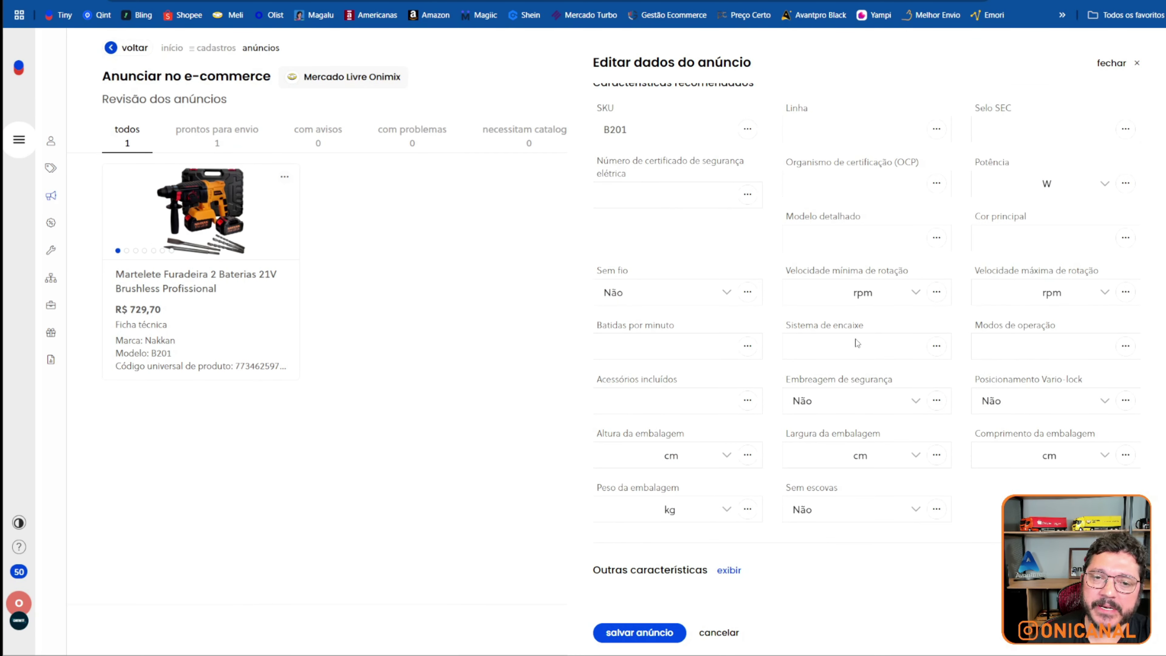
scroll(857, 342, up, 5)
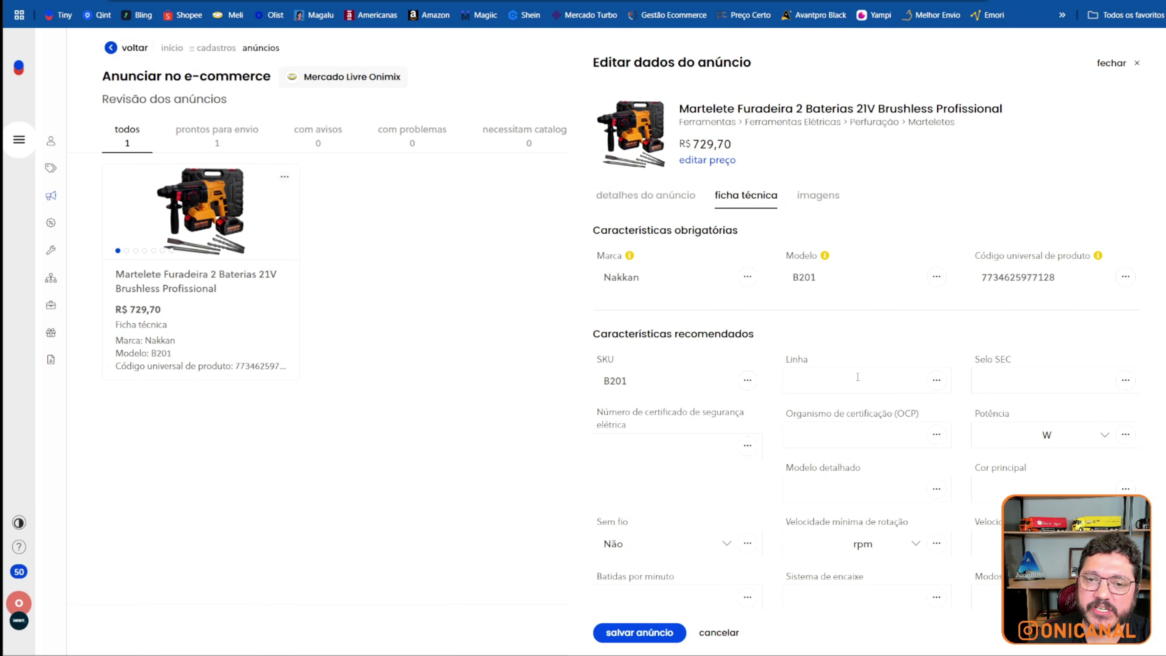
click(834, 198)
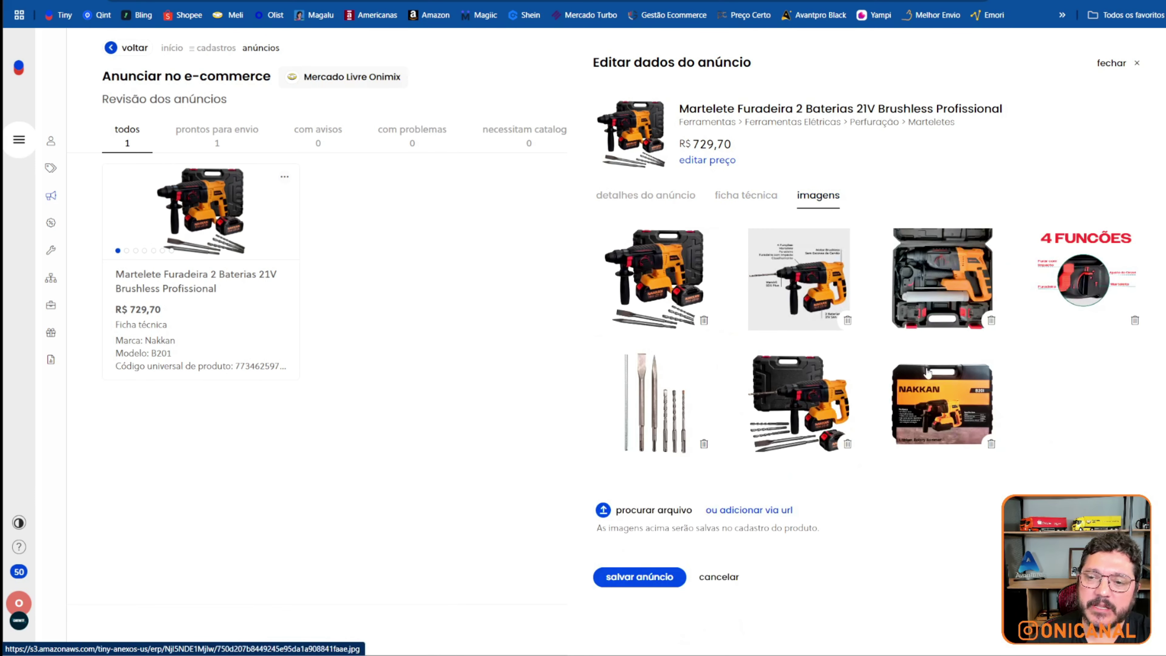
click(641, 577)
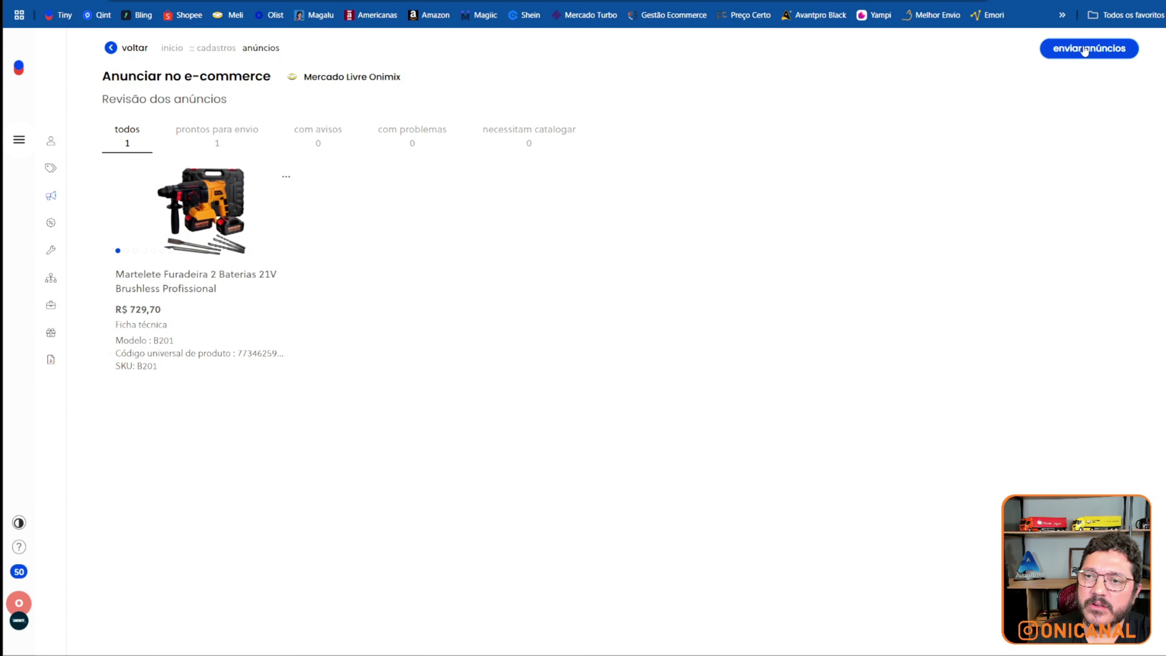
Step: Send the reviewed Martelete listing to Mercado Livre and look through its published page
click(1084, 49)
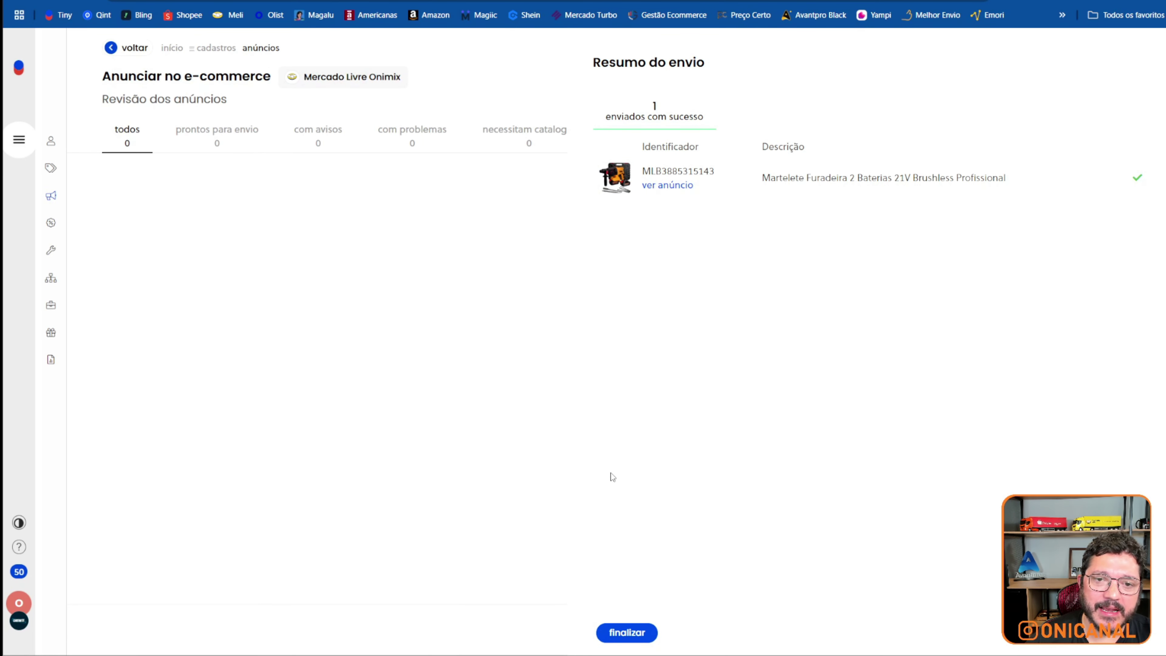
click(668, 184)
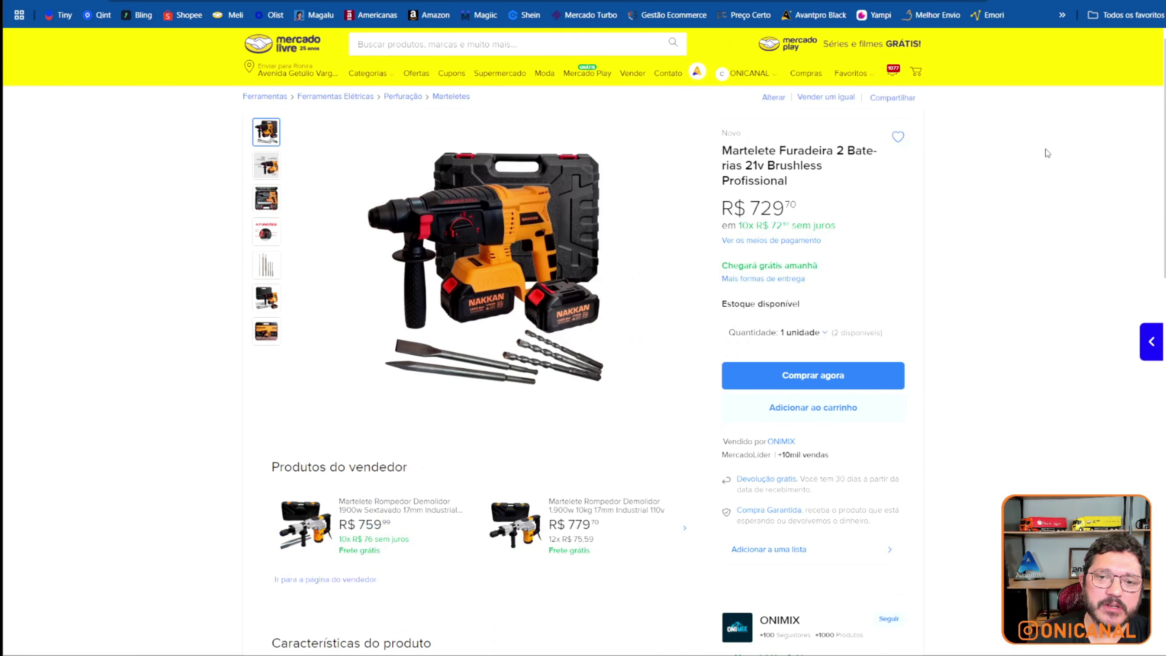
scroll(1017, 164, down, 12)
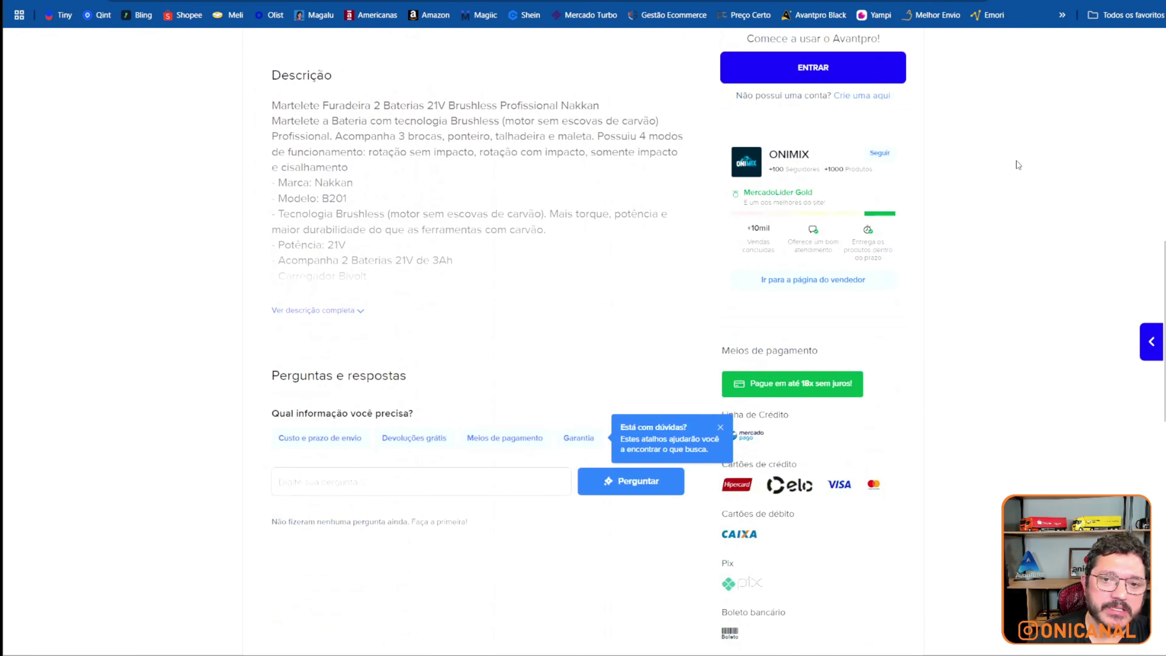
scroll(1017, 164, up, 12)
scroll(596, 248, down, 16)
scroll(573, 275, up, 10)
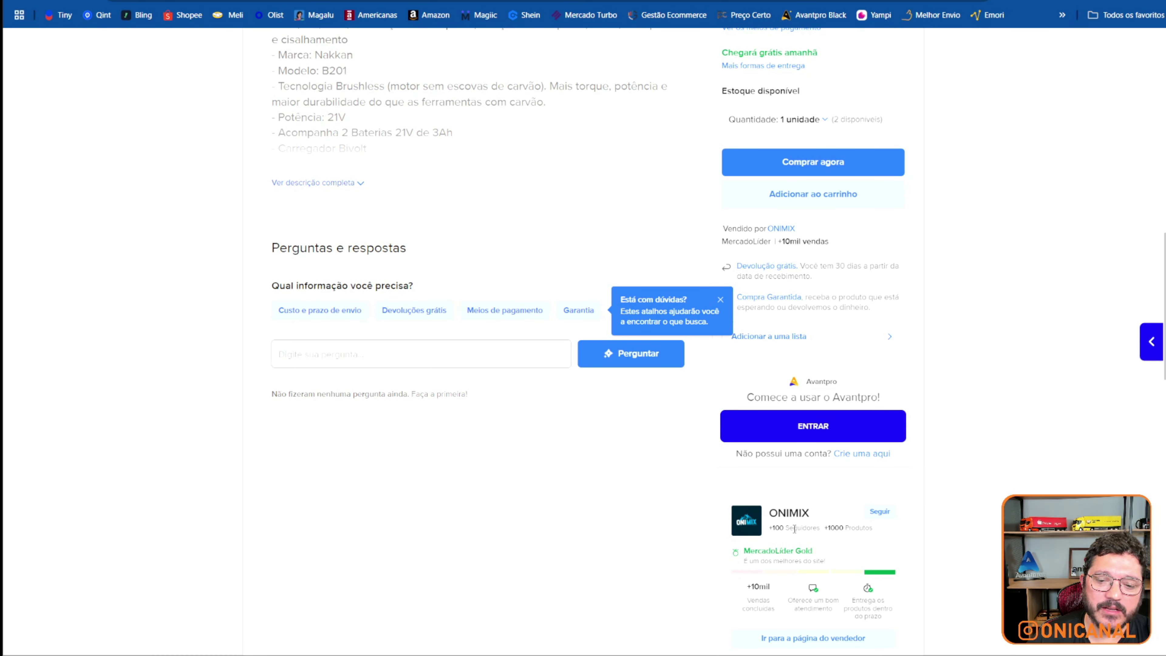
scroll(985, 386, down, 4)
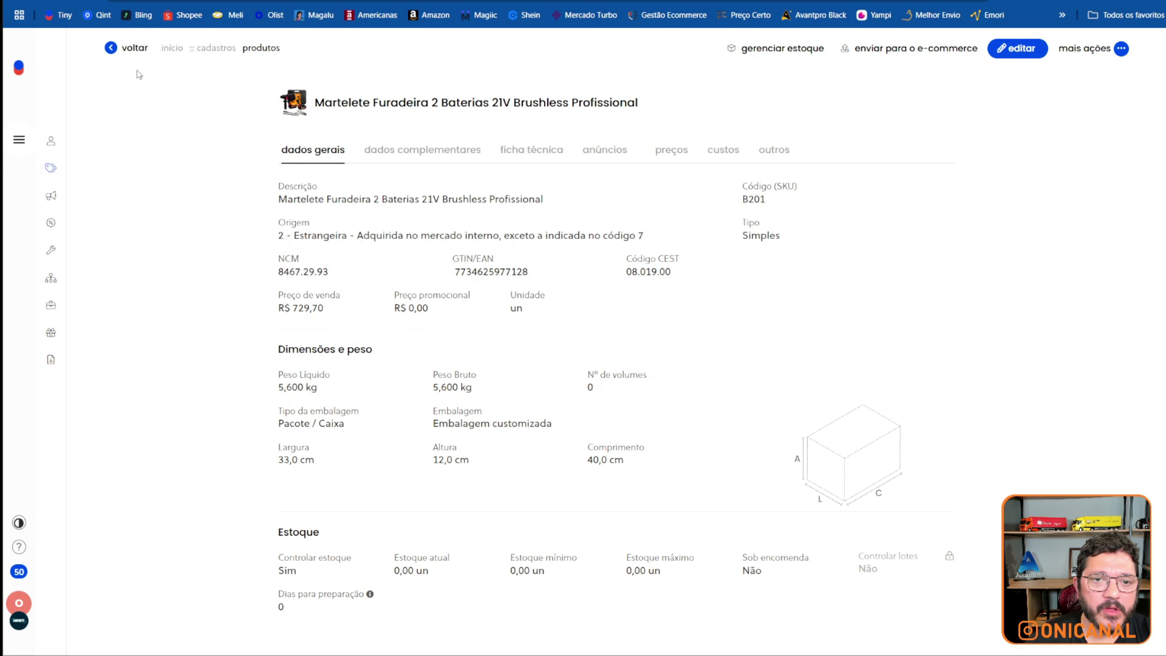
Step: Open the Martelete product from the product list for editing and go to its marketplace listings
click(130, 48)
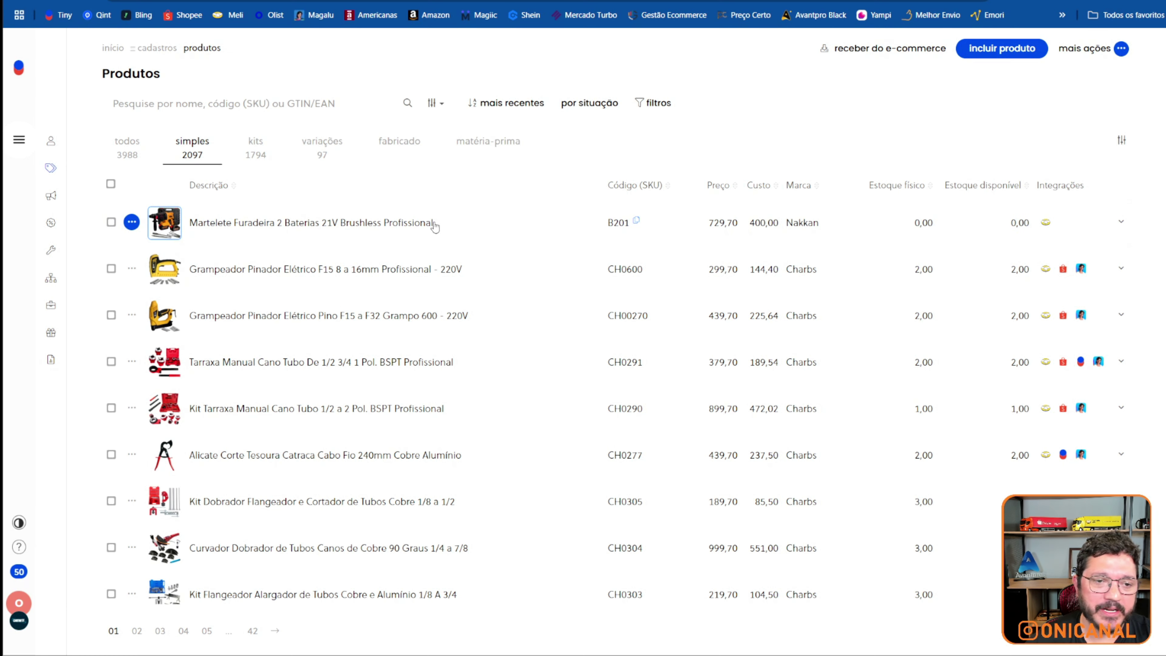
click(398, 224)
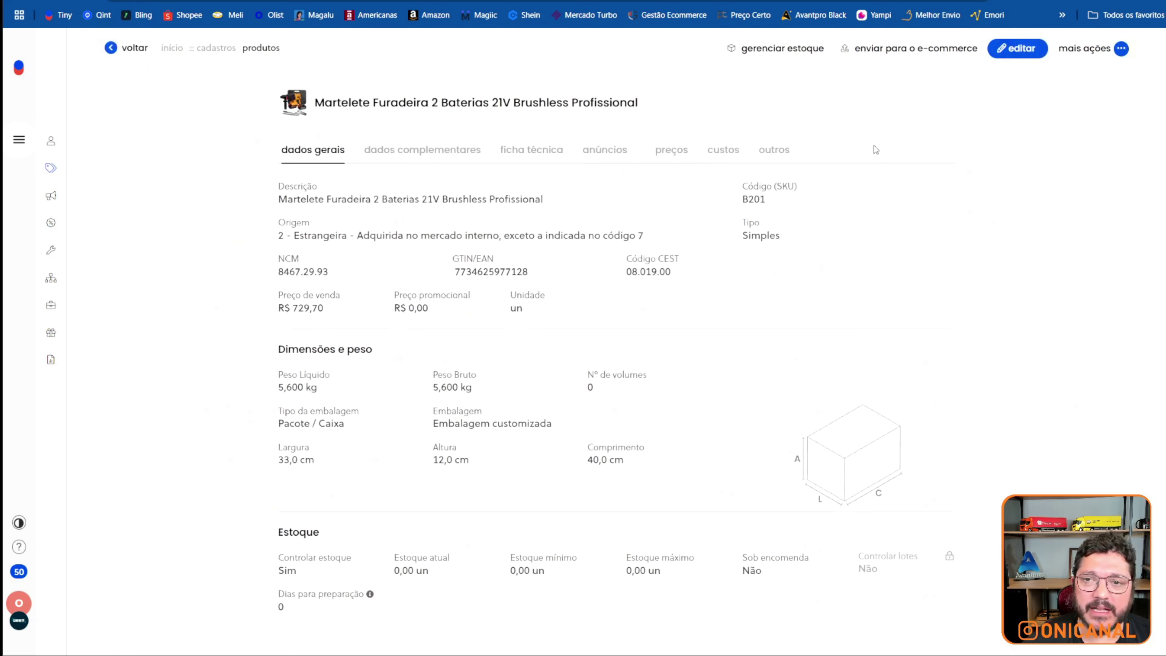
click(1006, 48)
click(605, 150)
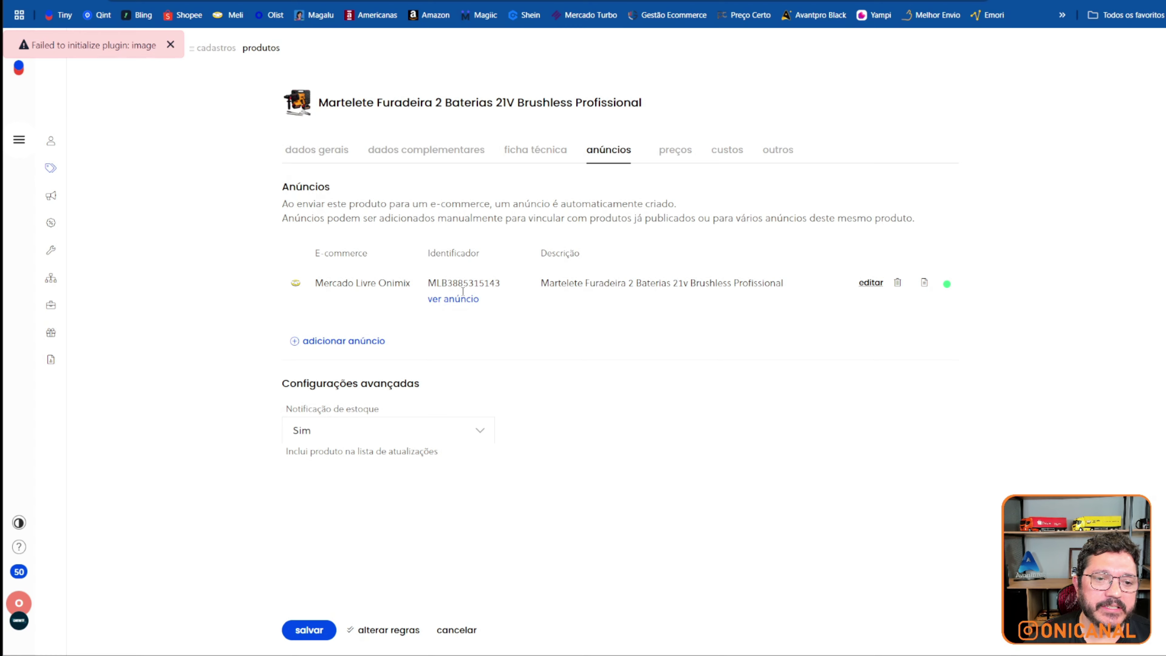
Step: Add another Mercado Livre Onimix listing of type Clássico to the product and save the product
click(343, 341)
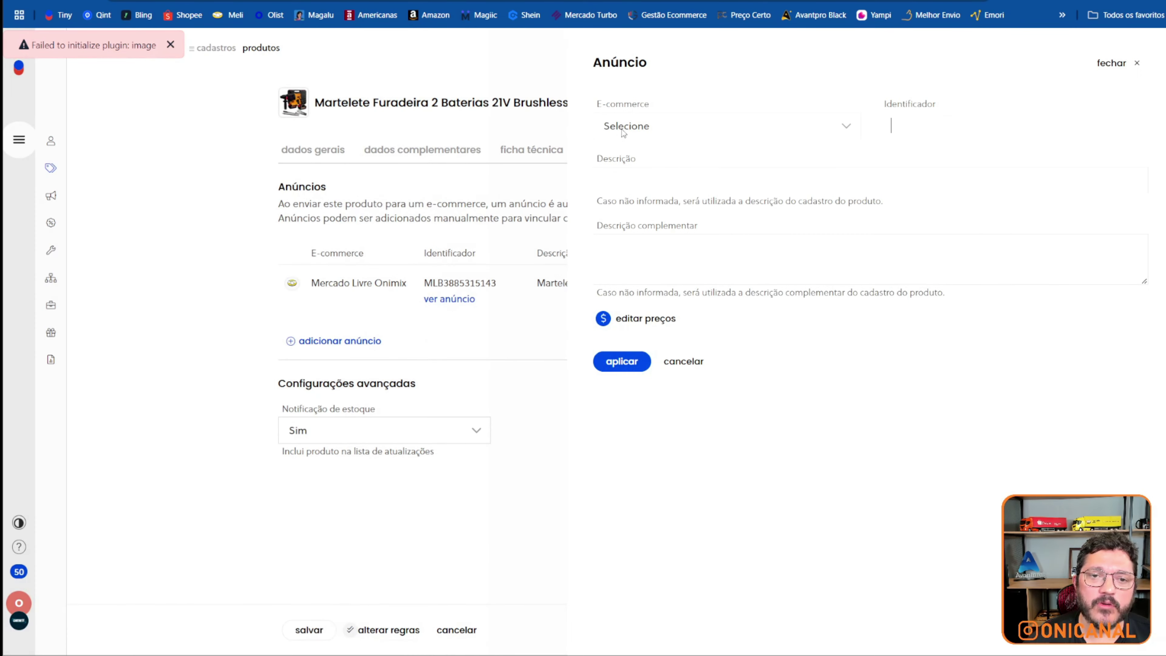
click(618, 136)
click(661, 188)
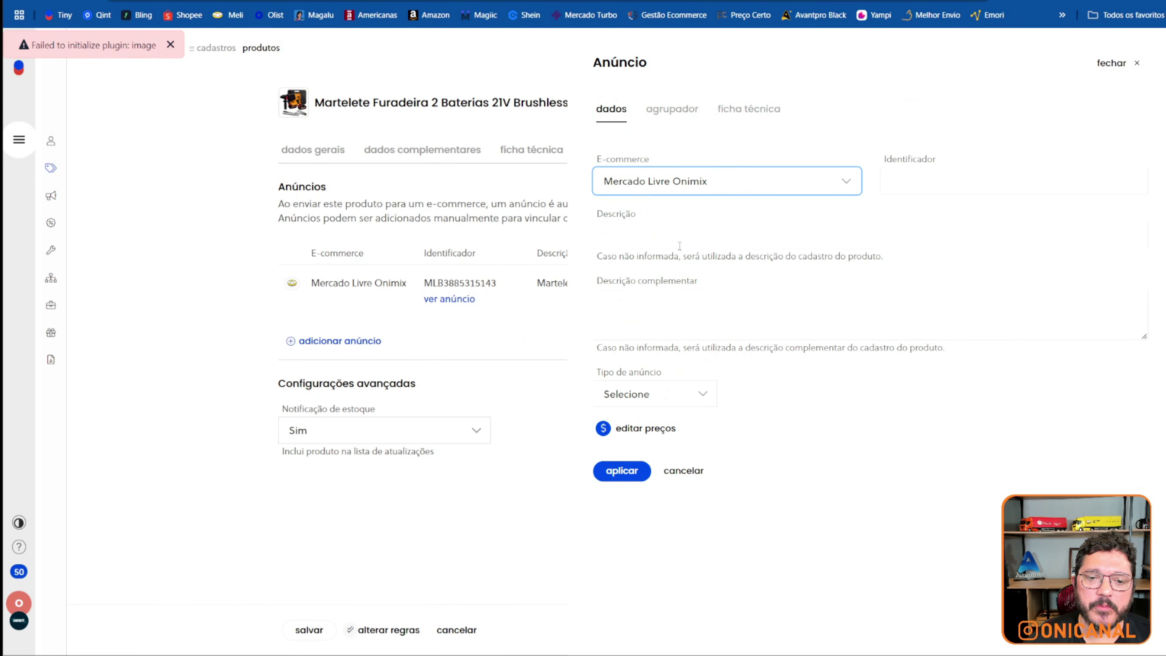
click(636, 398)
click(627, 460)
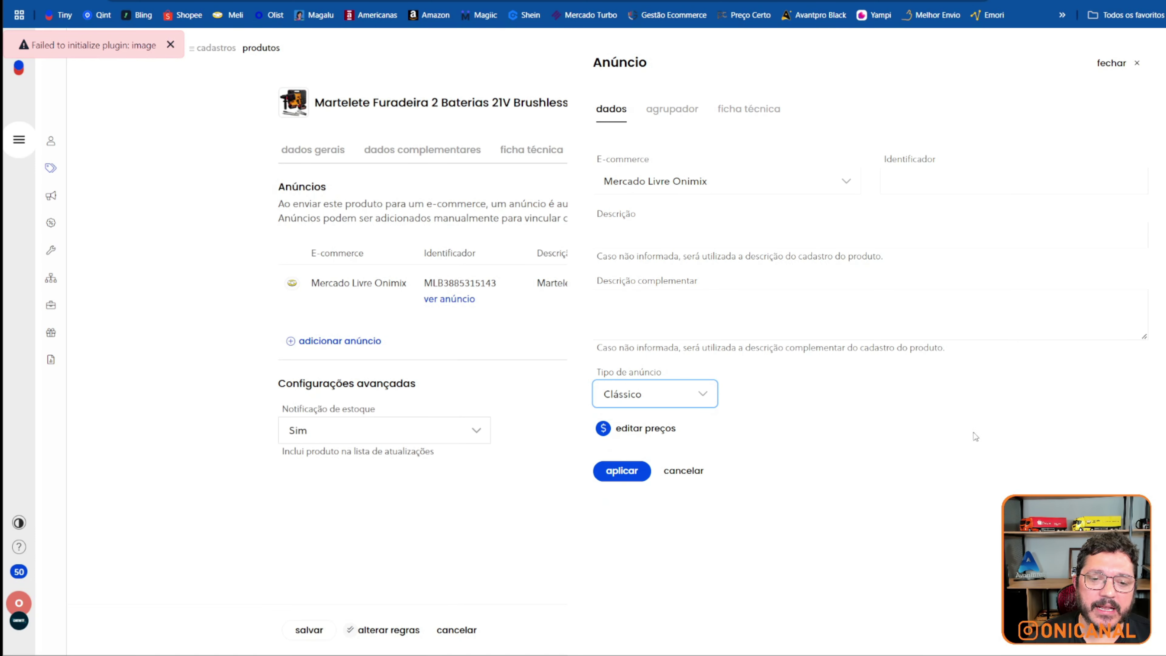
click(624, 472)
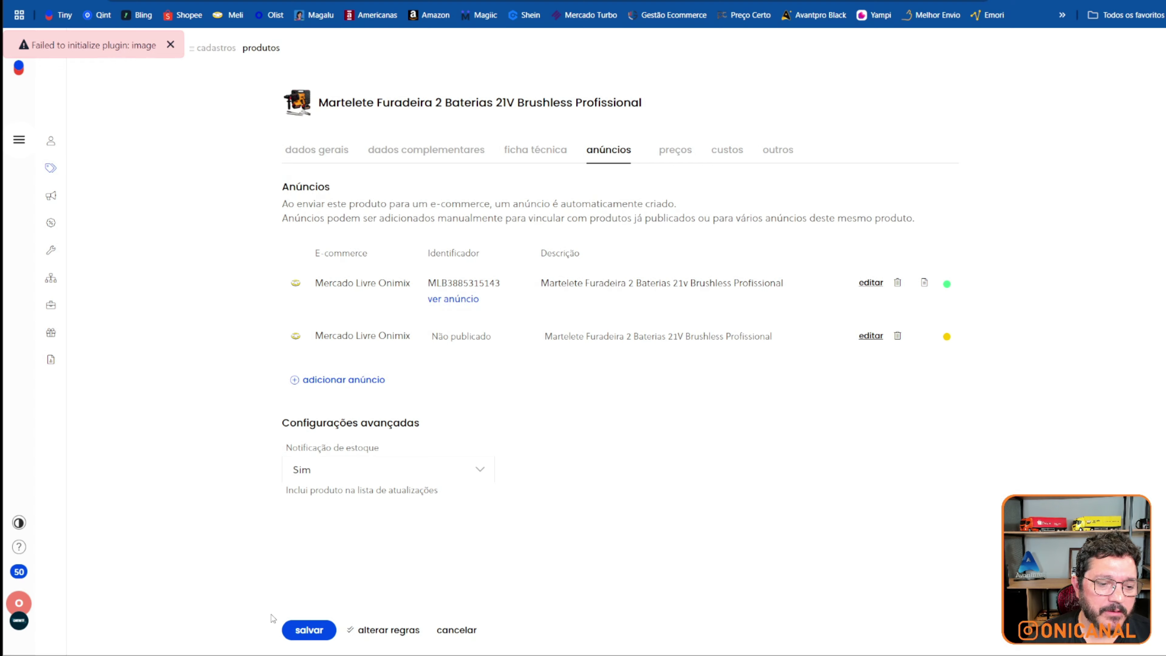
click(319, 620)
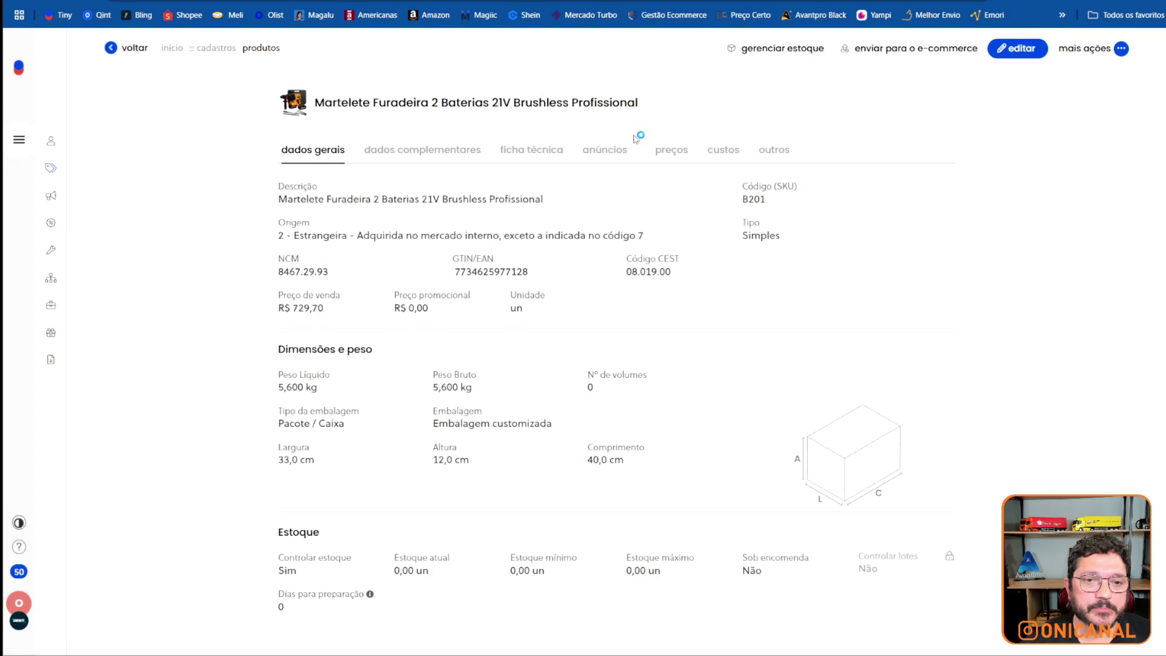
Step: Start sending the product to Mercado Livre Onimix again, mark it as not advertised in the catalogue, and continue
click(909, 48)
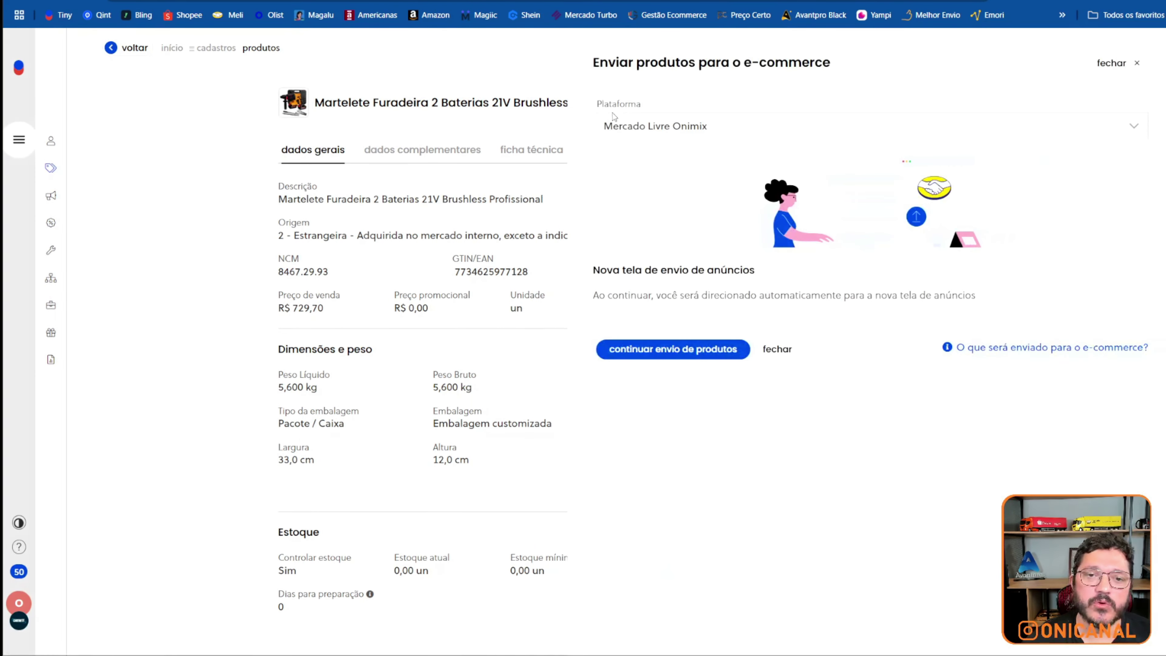
click(673, 349)
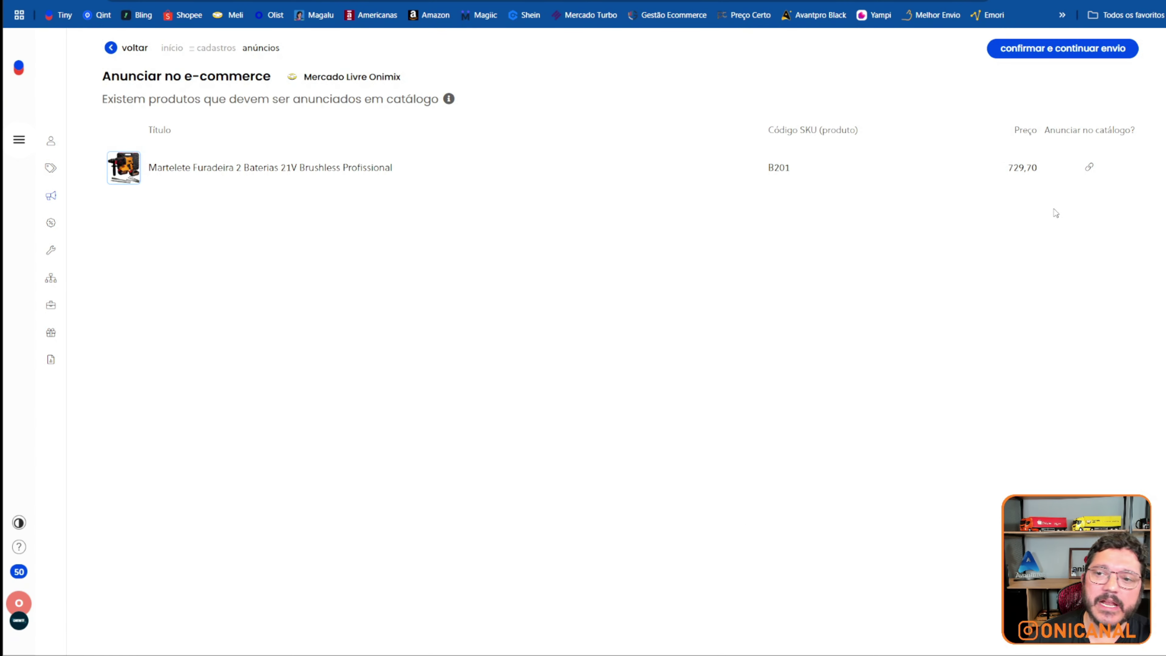
click(1092, 167)
click(597, 611)
click(609, 628)
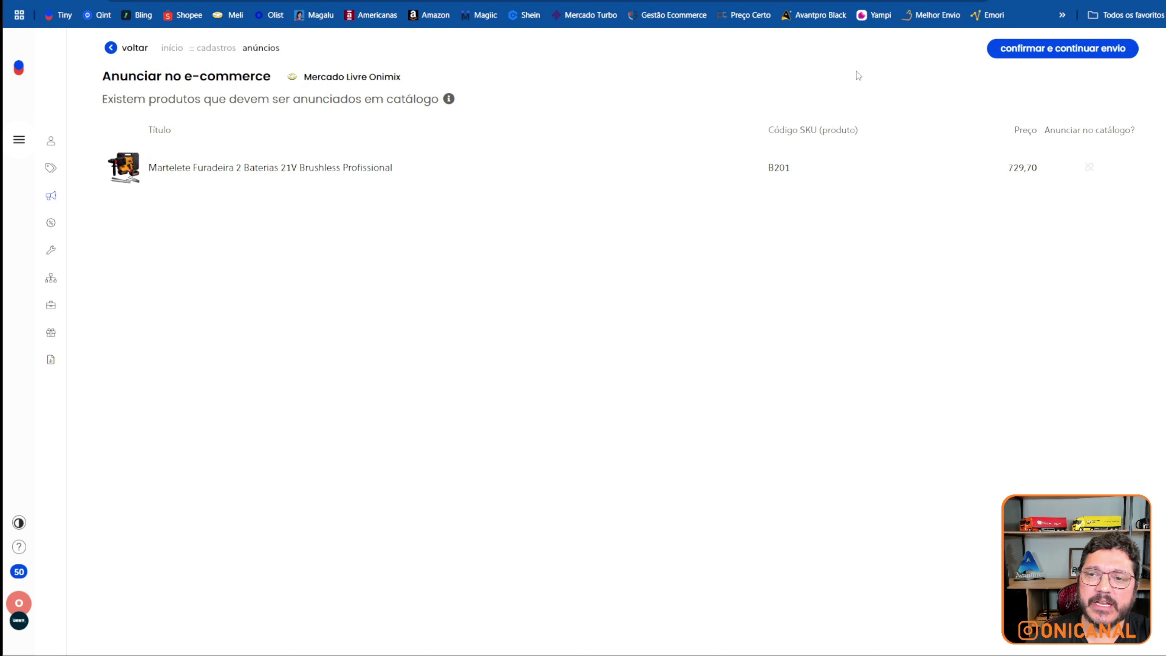
click(1066, 52)
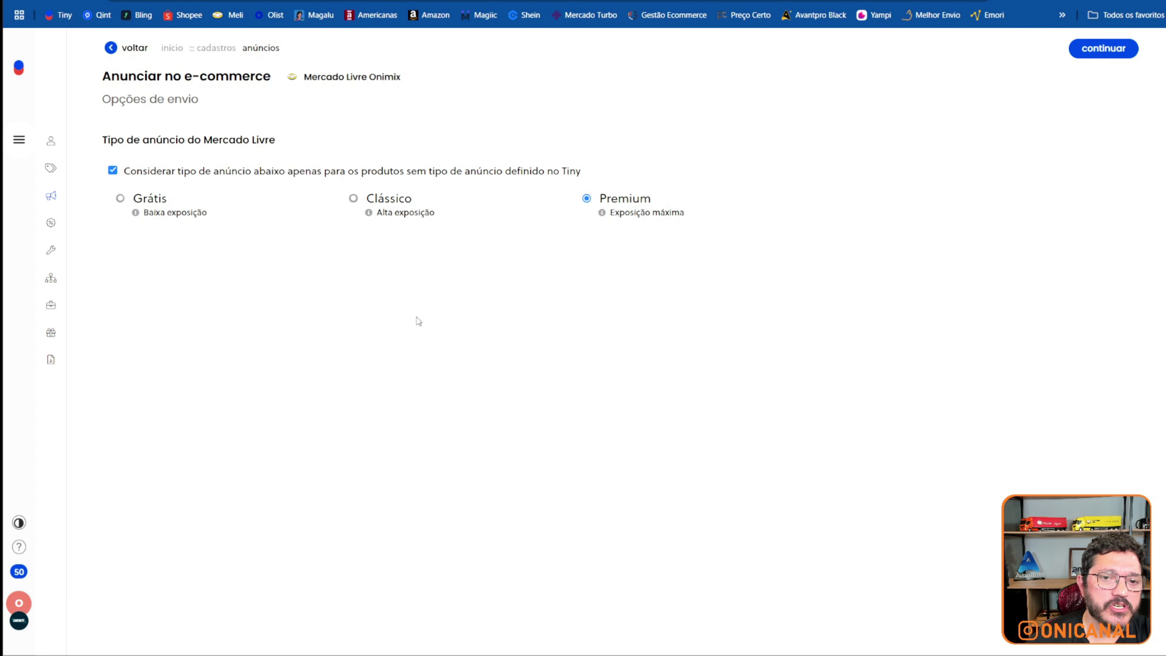
Step: Set the listing type to Clássico and remove the already published Martelete listing from the submission
click(354, 198)
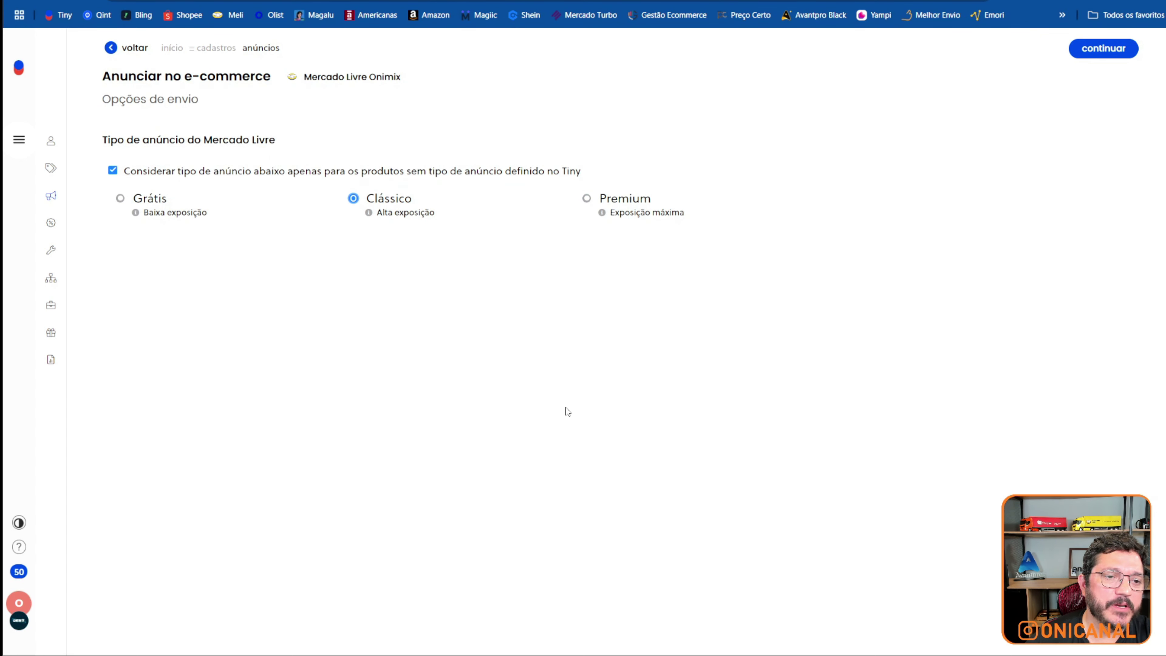
click(1105, 48)
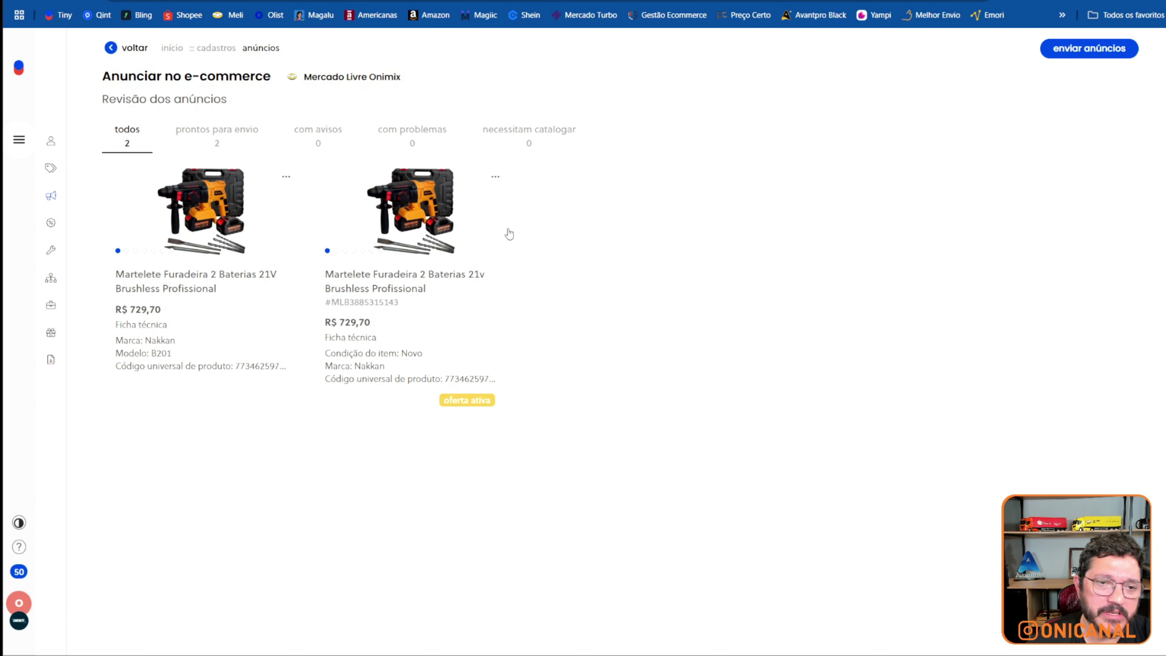
click(495, 176)
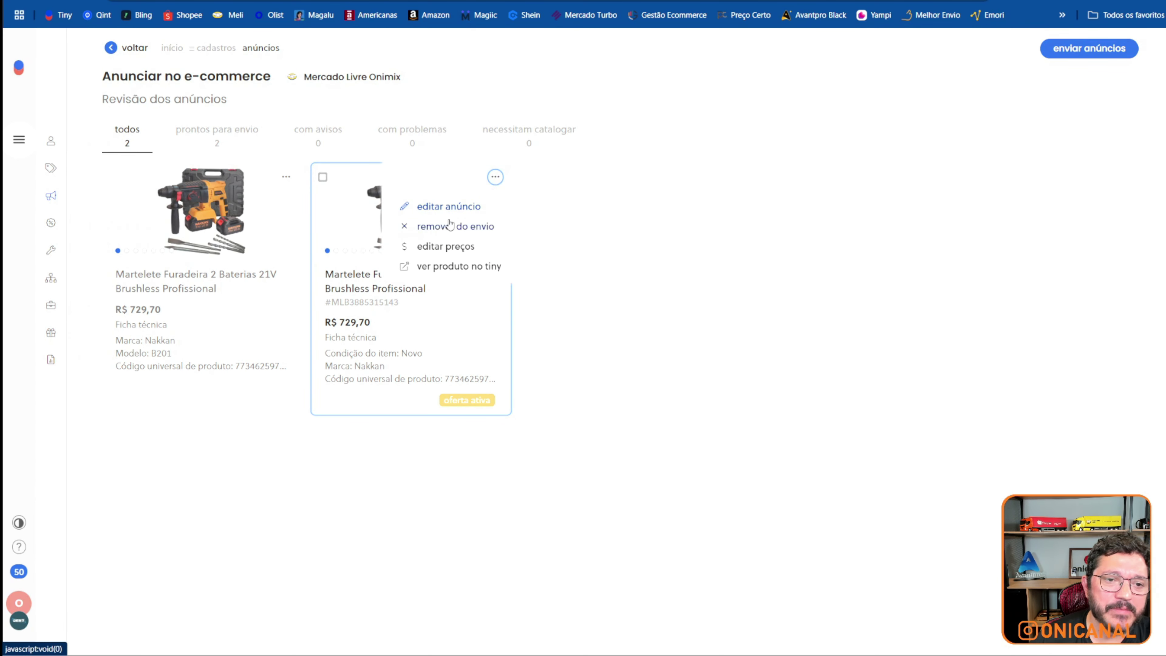
click(450, 225)
click(434, 606)
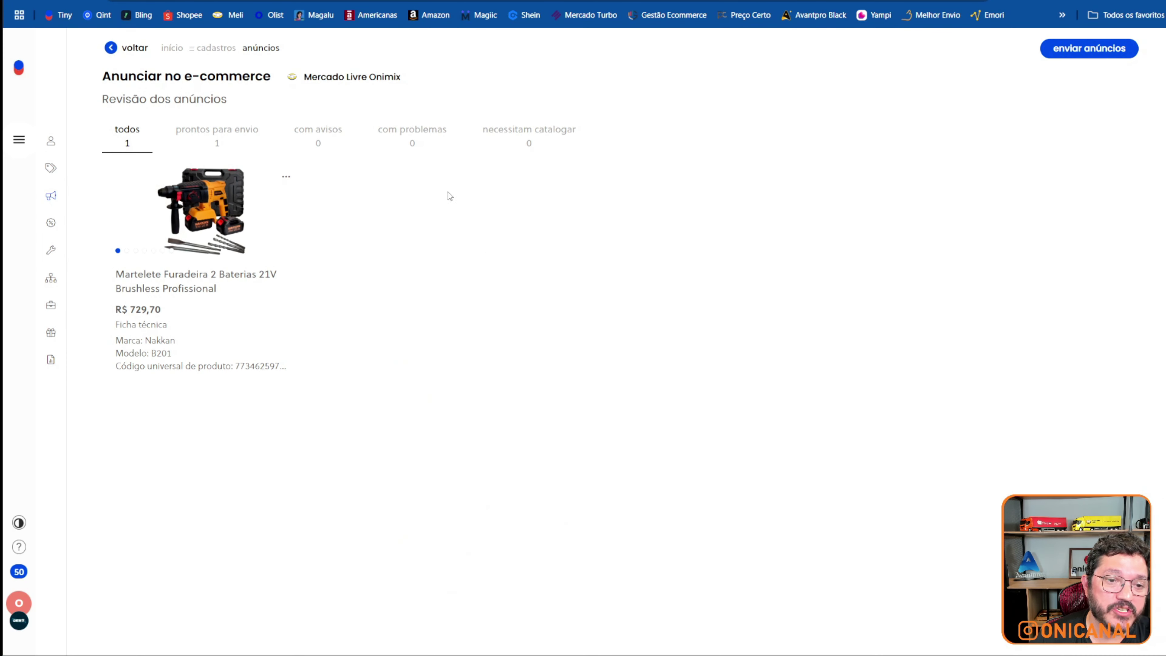
Step: Set the remaining Martelete listing to a fixed price (Preço fixo) of R$ 659,70 and save it
click(192, 214)
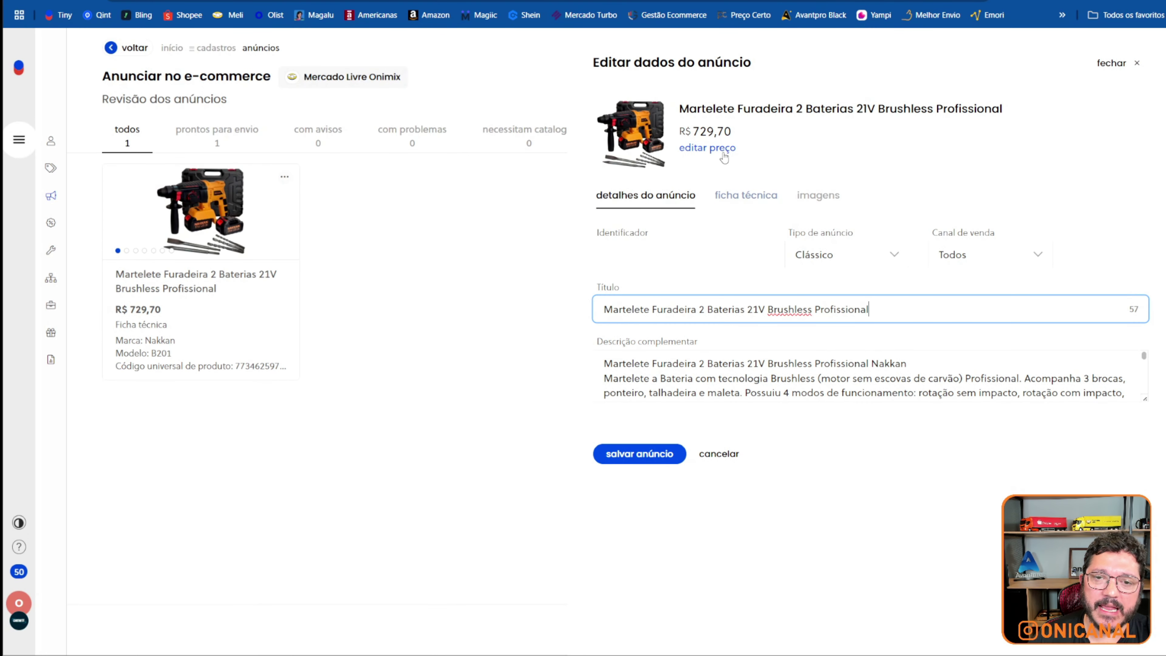
click(714, 148)
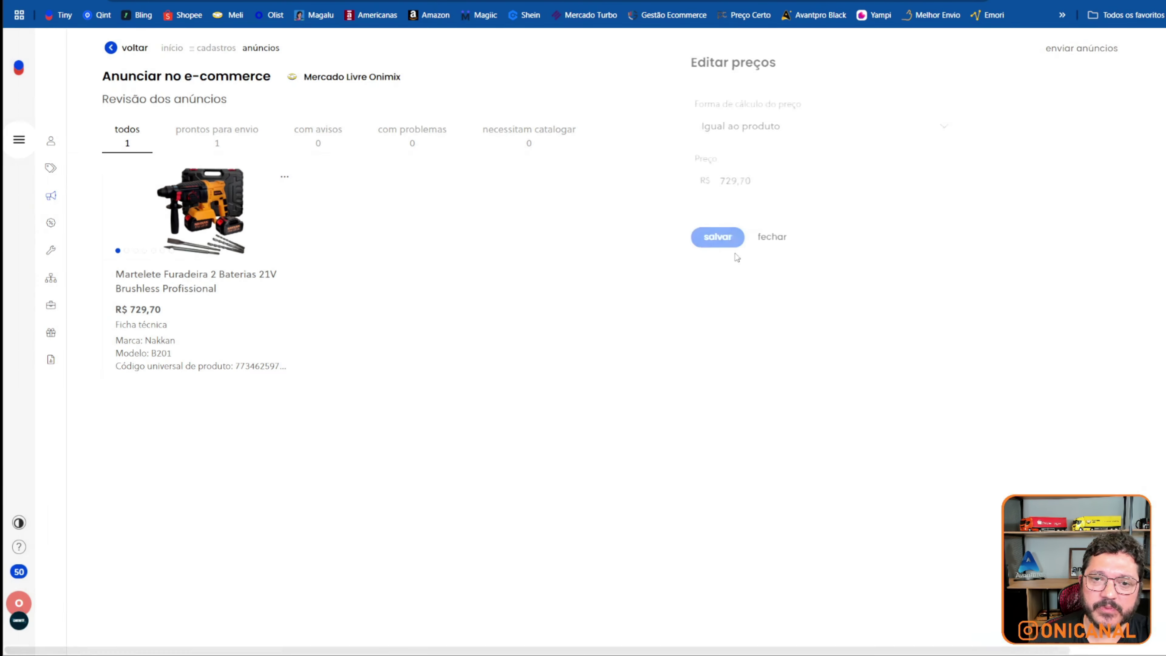
click(655, 126)
click(654, 172)
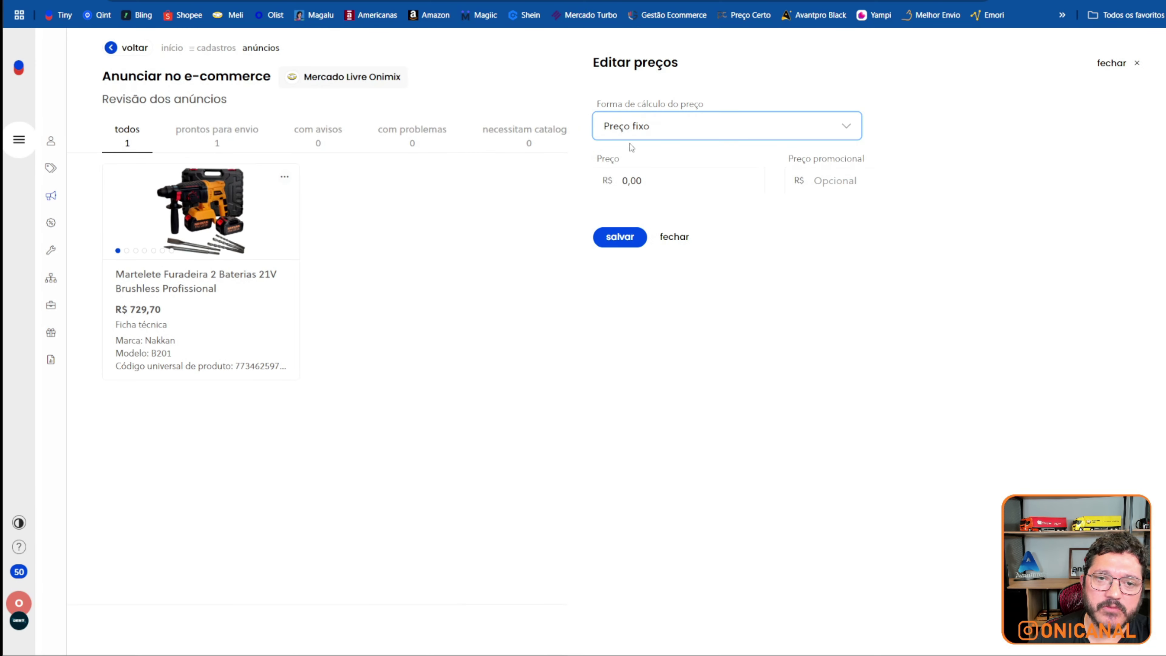
click(648, 129)
click(684, 96)
drag(652, 180, 579, 177)
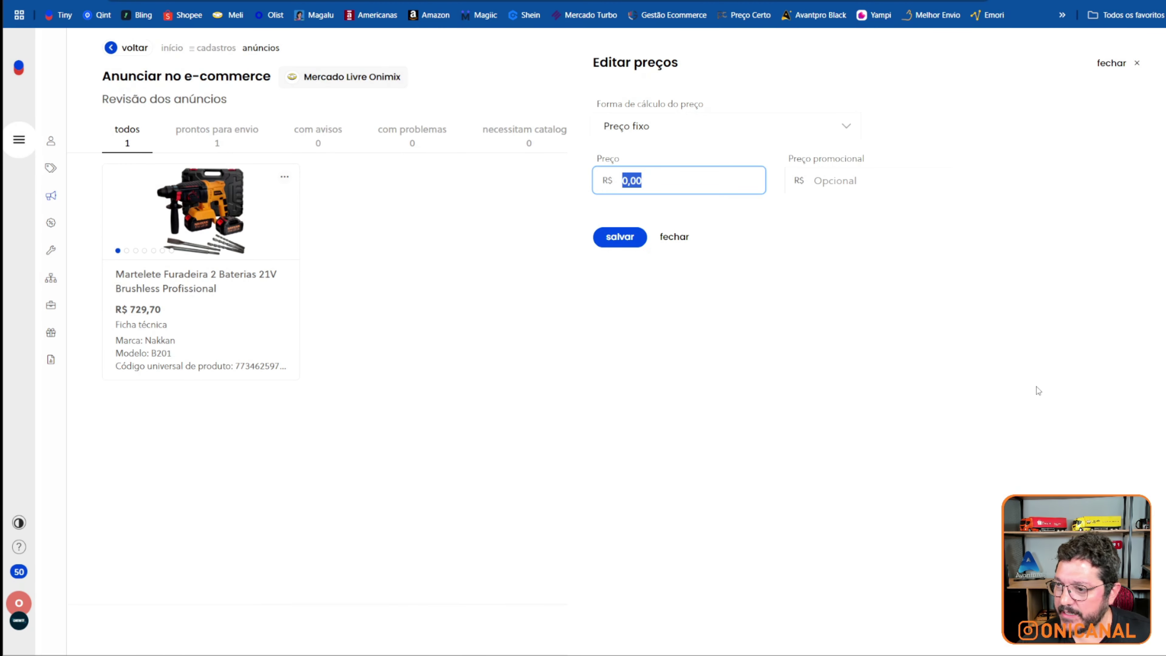
key(alt+Tab)
key(alt+Tab)
text(659.70)
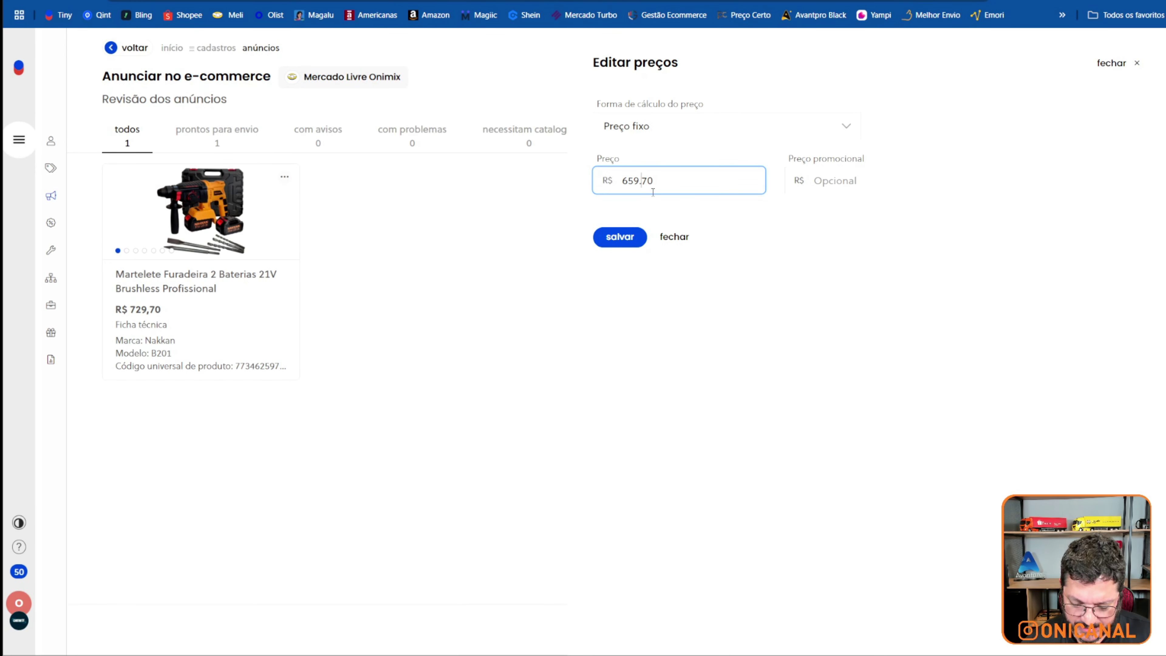
click(620, 236)
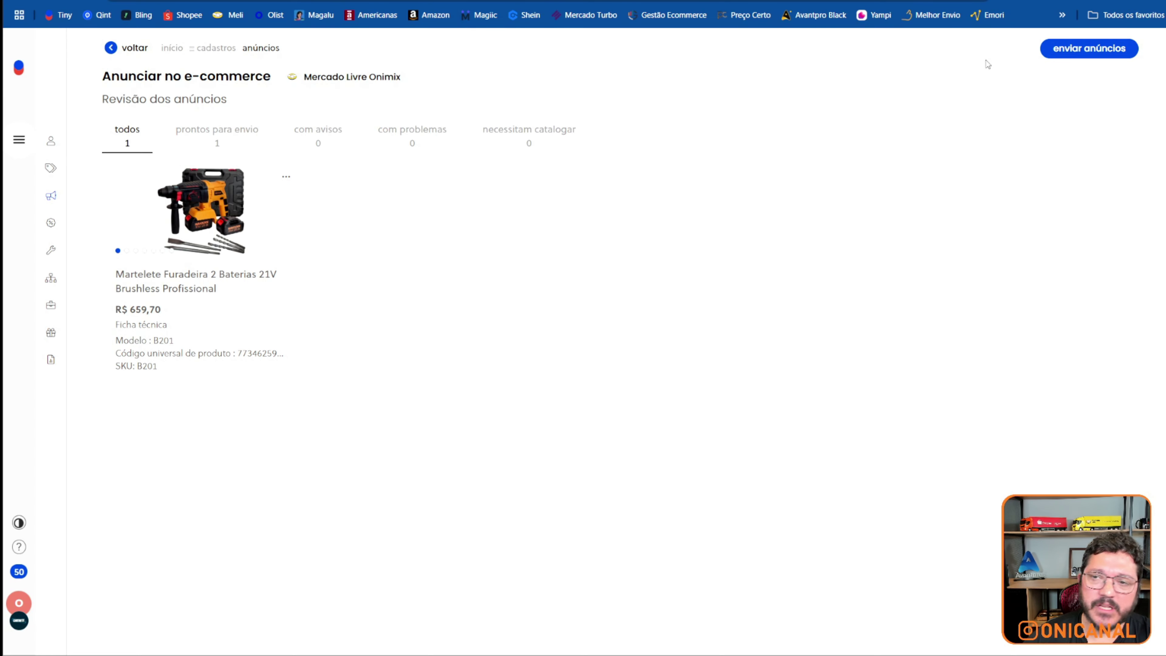
Step: Send the Clássico listing to Mercado Livre and compare its published page with the first listing's page
click(1056, 49)
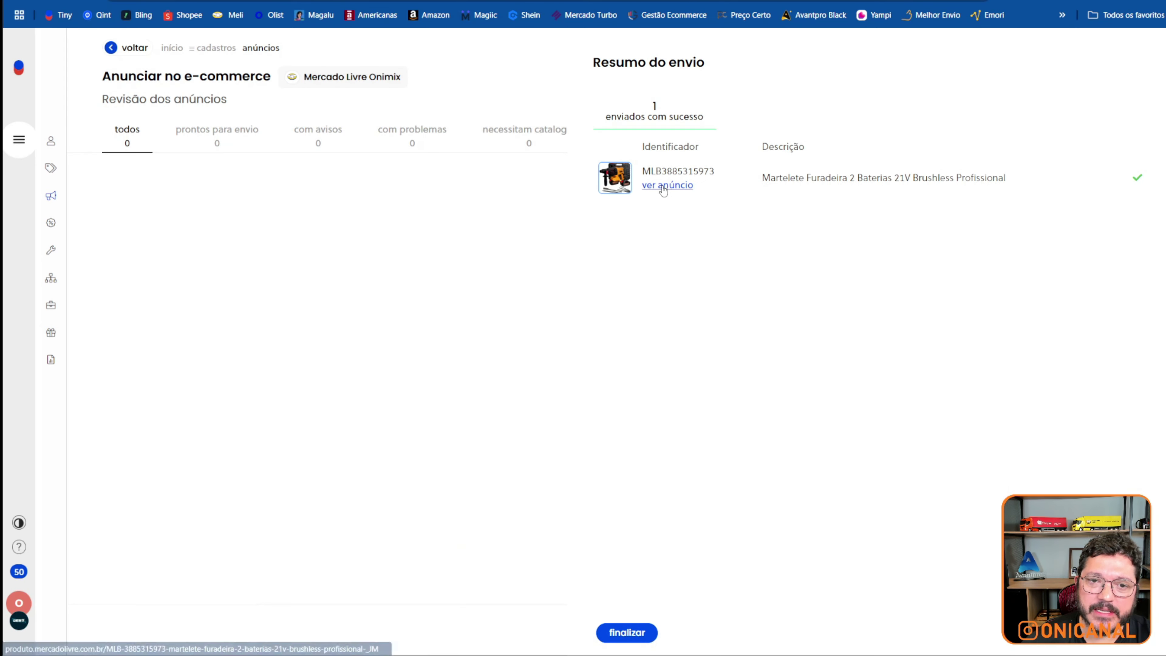
click(661, 187)
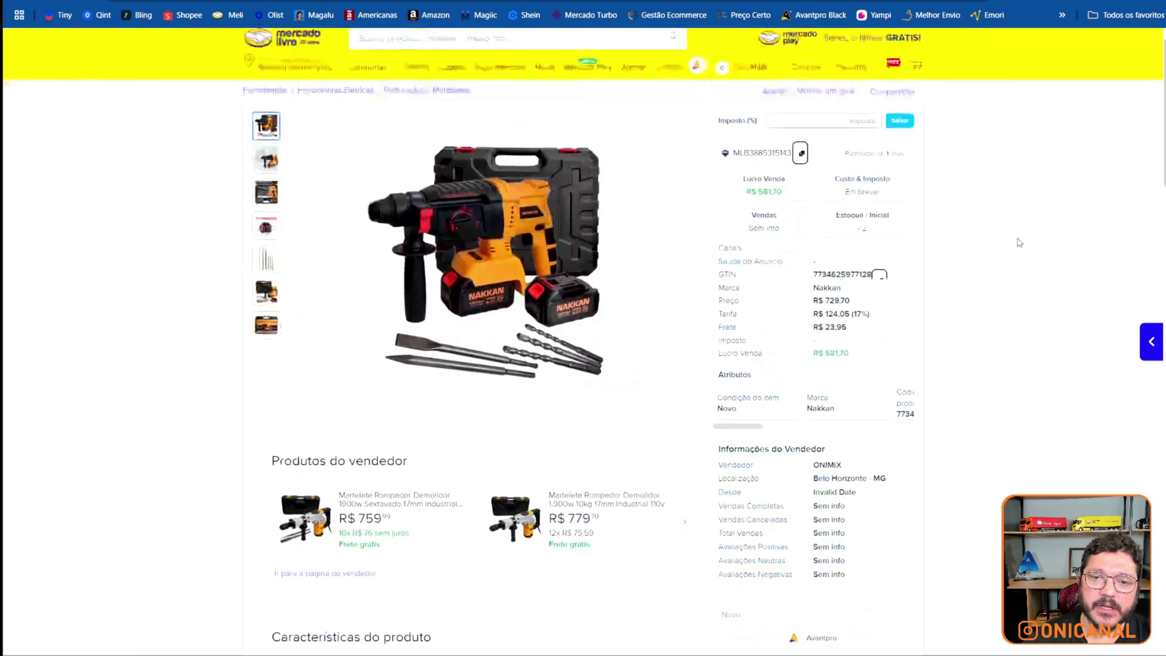
scroll(931, 433, down, 7)
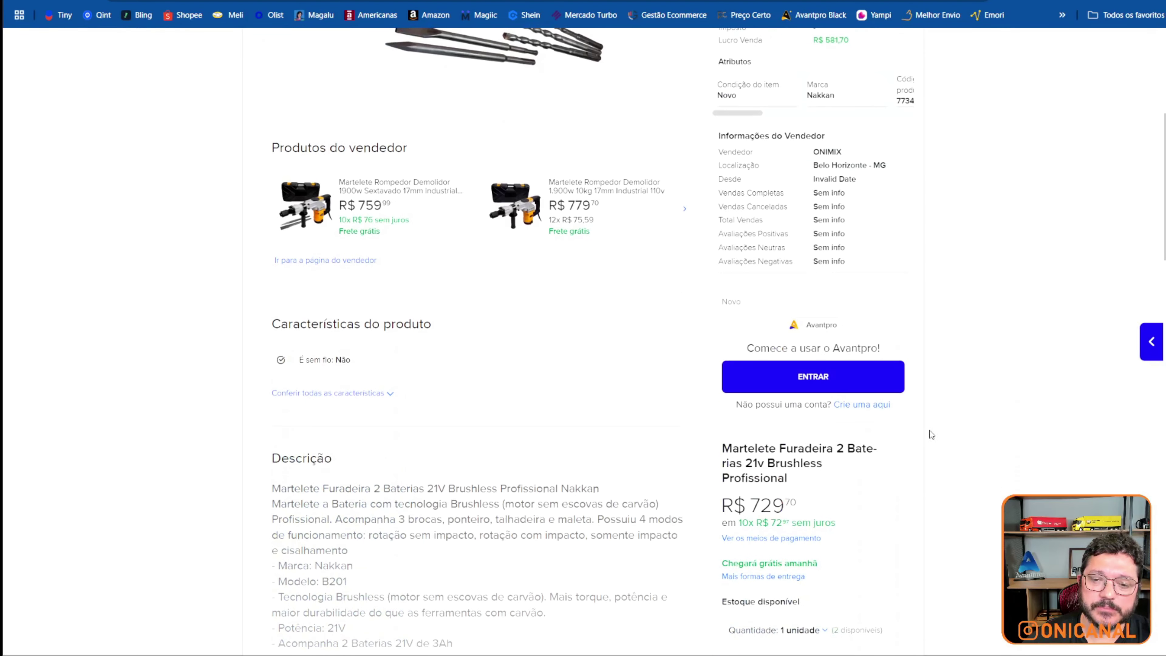
scroll(673, 333, up, 7)
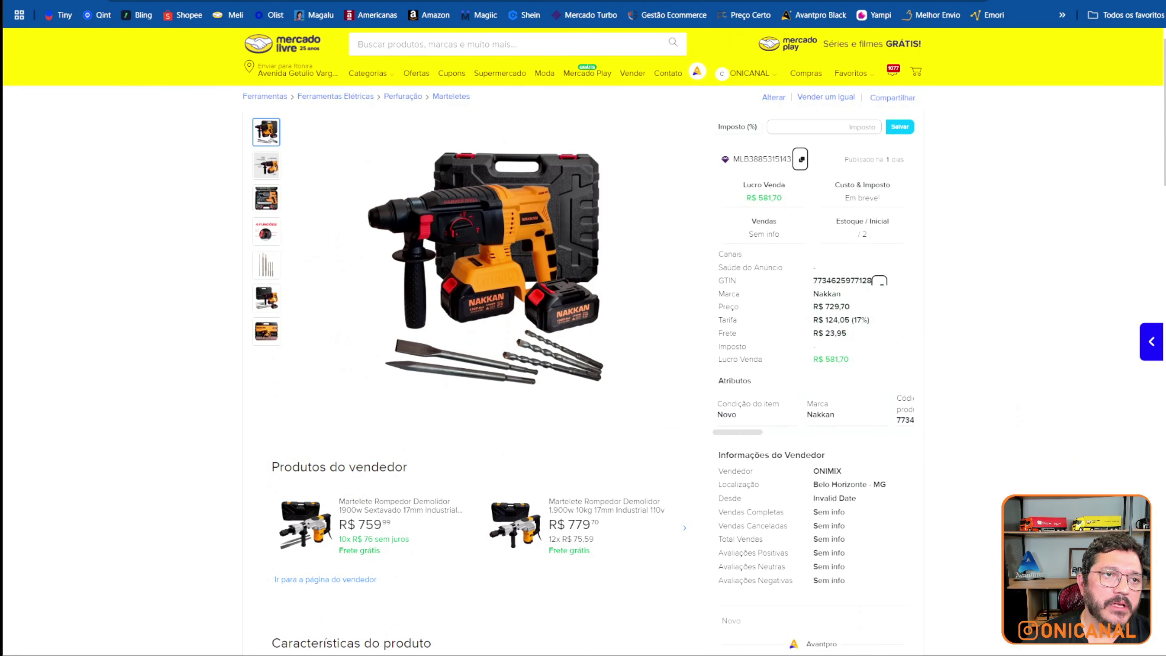
mouse_move(427, 202)
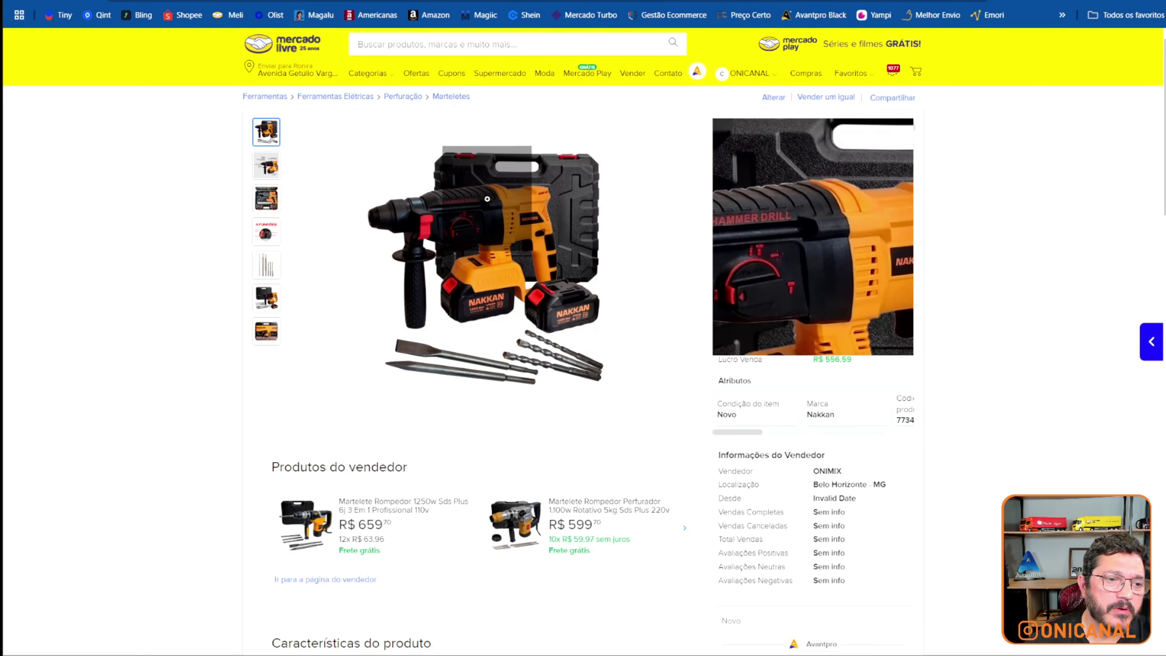
click(271, 302)
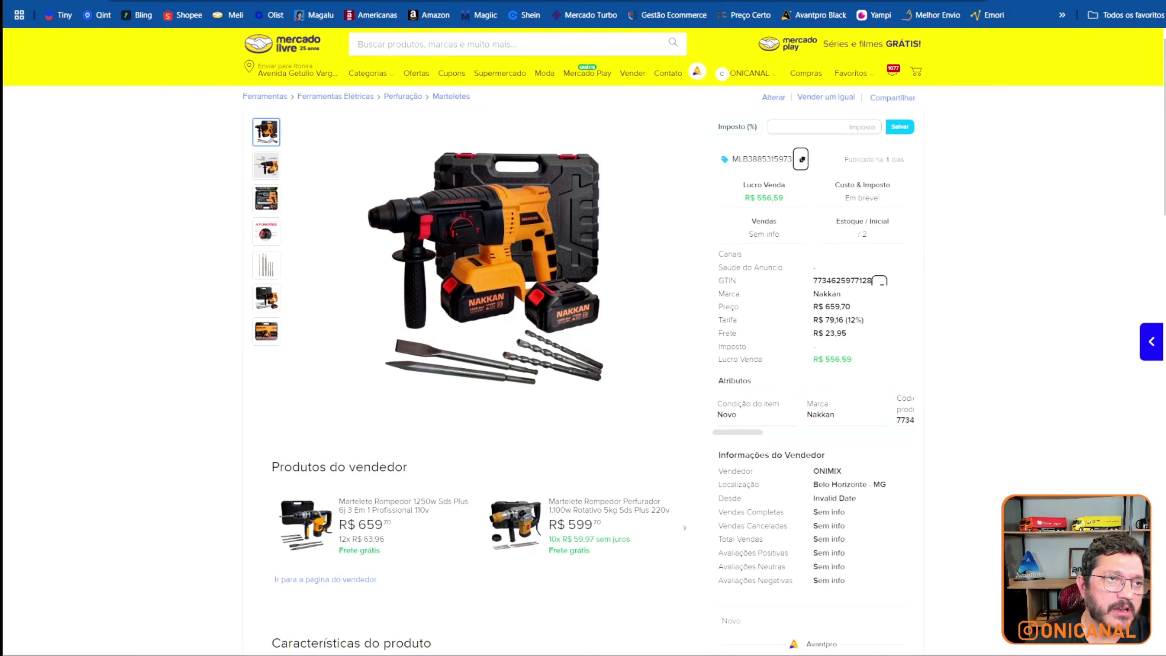
key(ctrl+w)
Step: Finish the Mercado Livre submission, choose Shopee as the platform for sending the Martelete product, and continue to its listing review
click(608, 636)
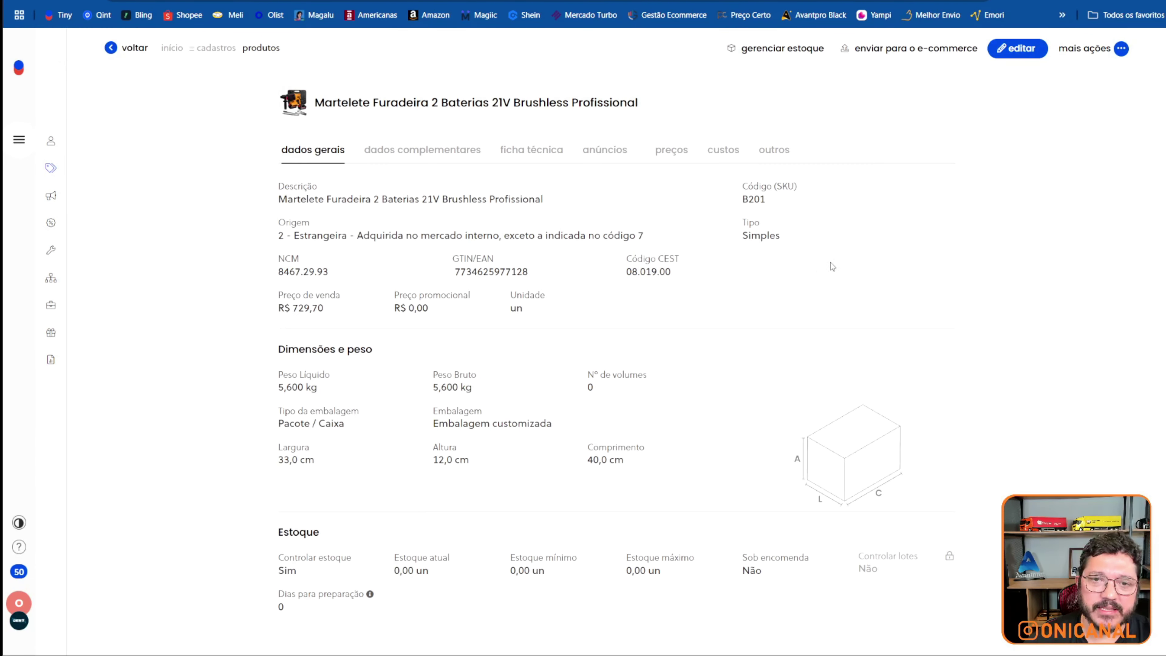
click(903, 50)
click(658, 123)
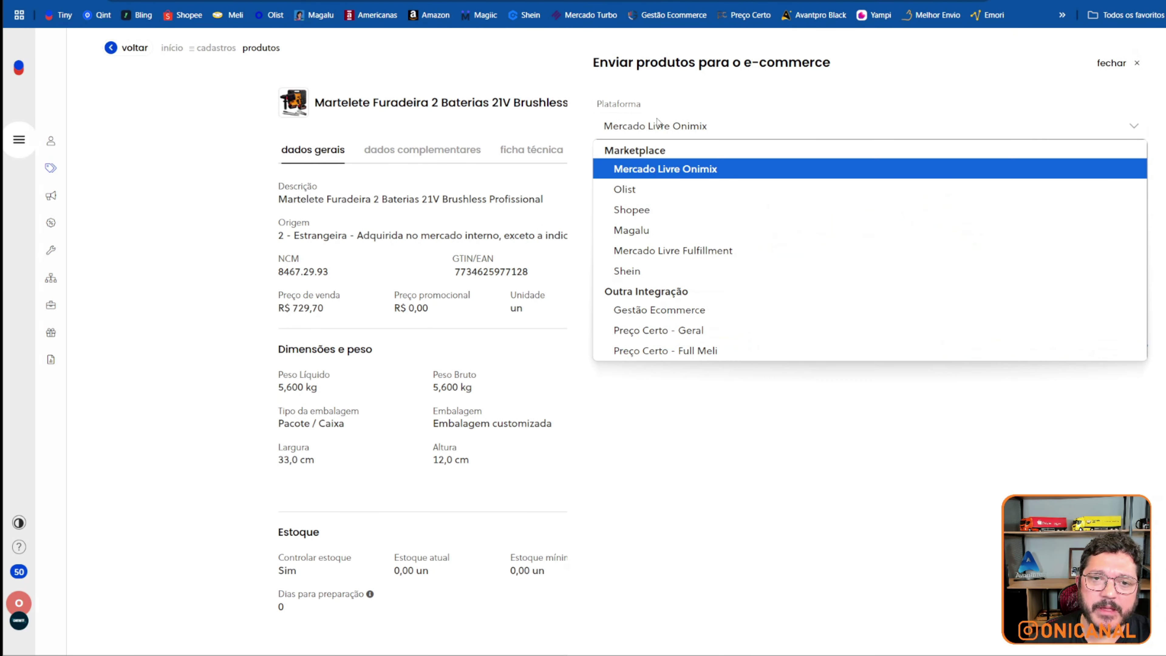
click(656, 209)
click(665, 355)
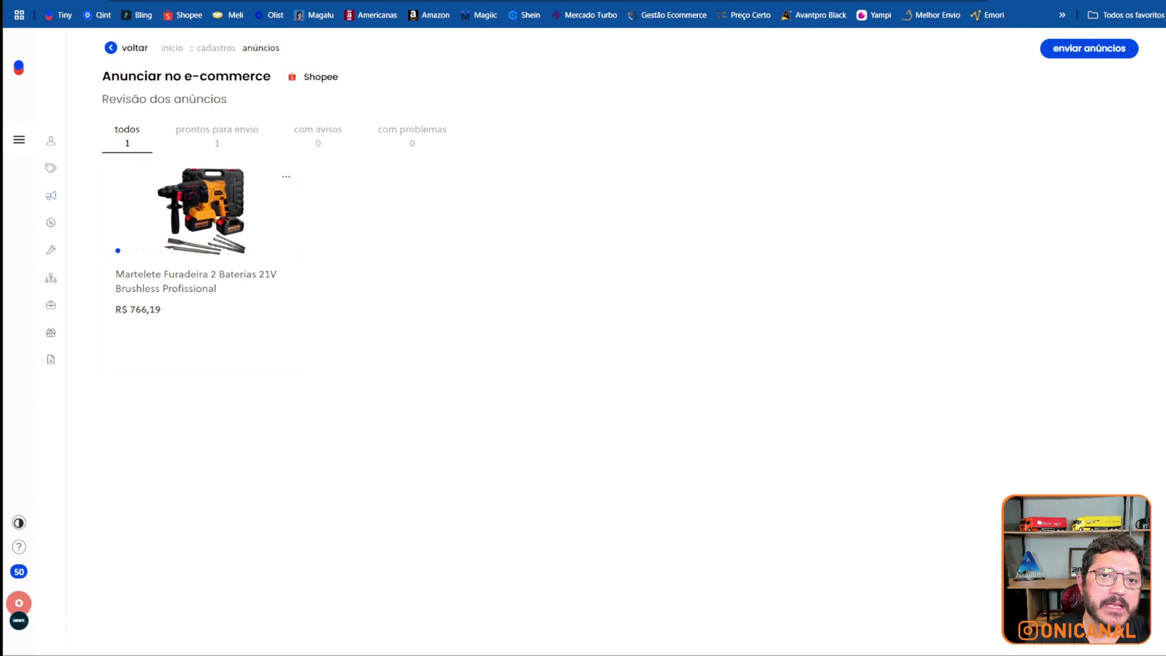
Step: Close the published Mercado Livre listing page, then send the Martelete listing to Shopee and finish the submission
click(370, 6)
scroll(1015, 211, down, 7)
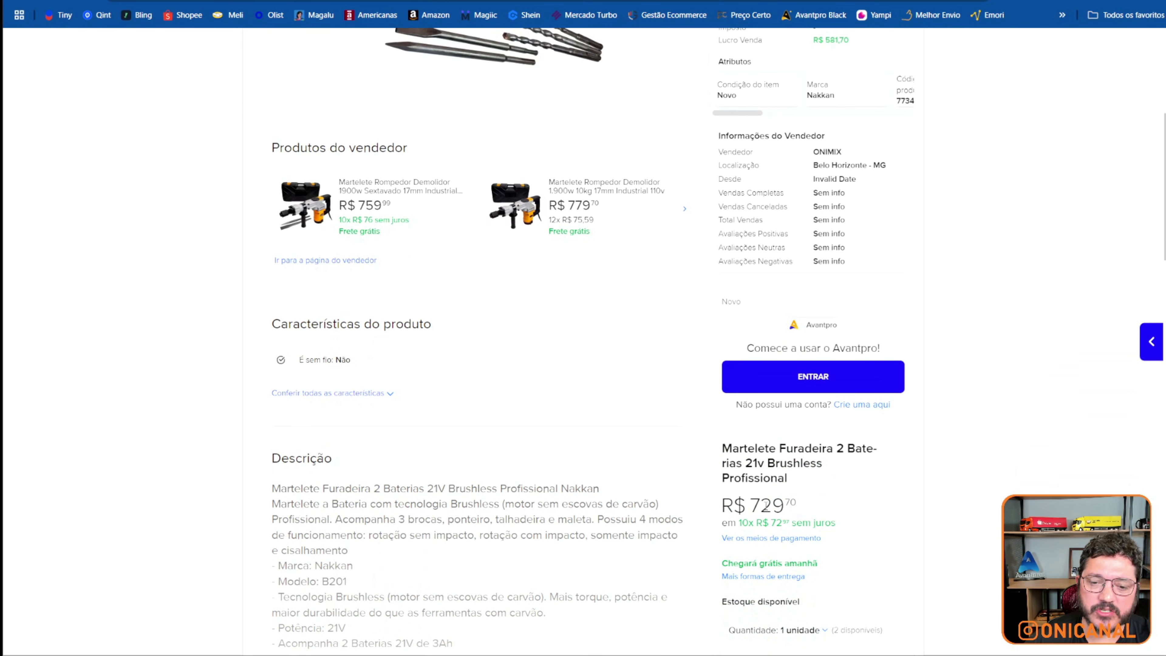
key(ctrl+w)
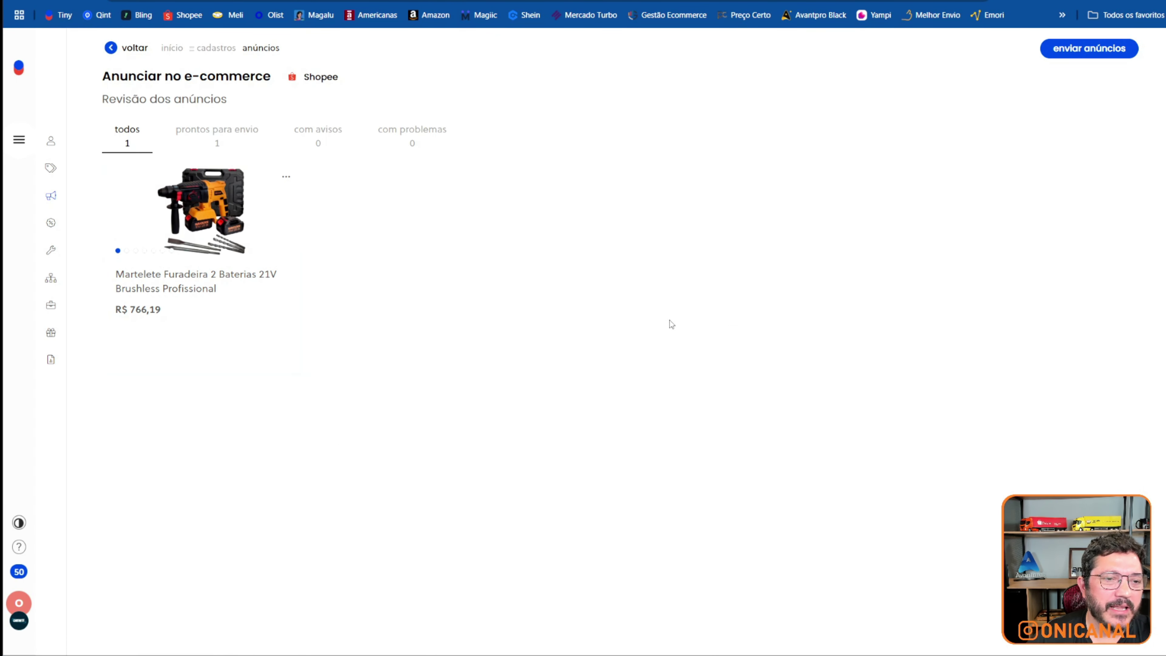
click(1070, 48)
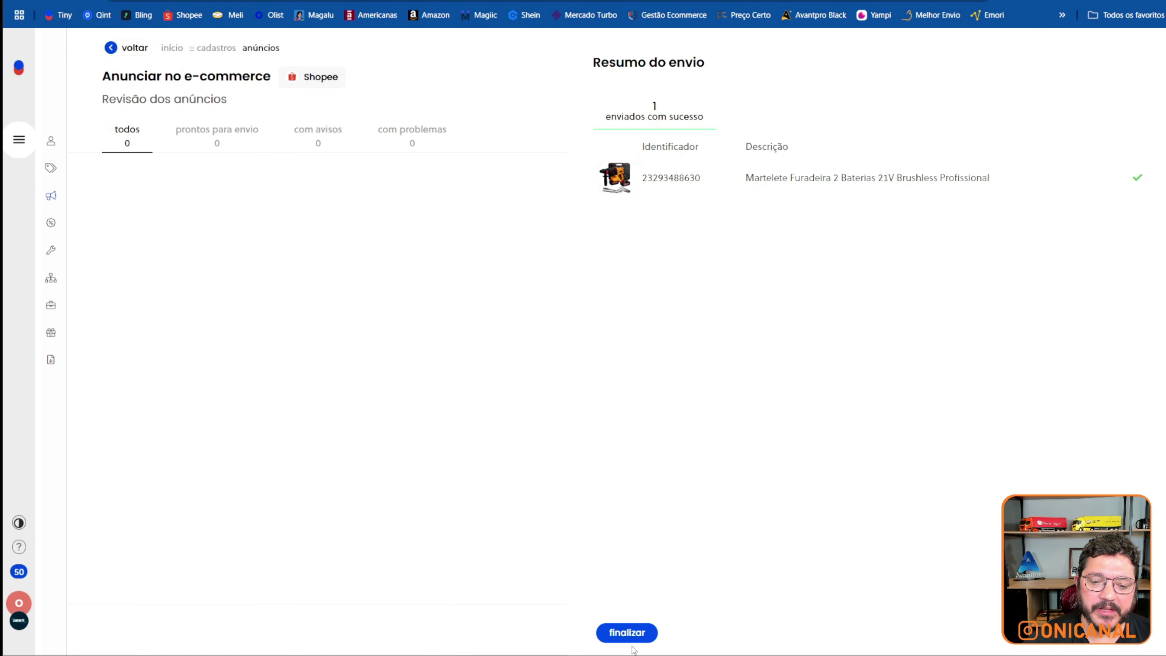
click(627, 633)
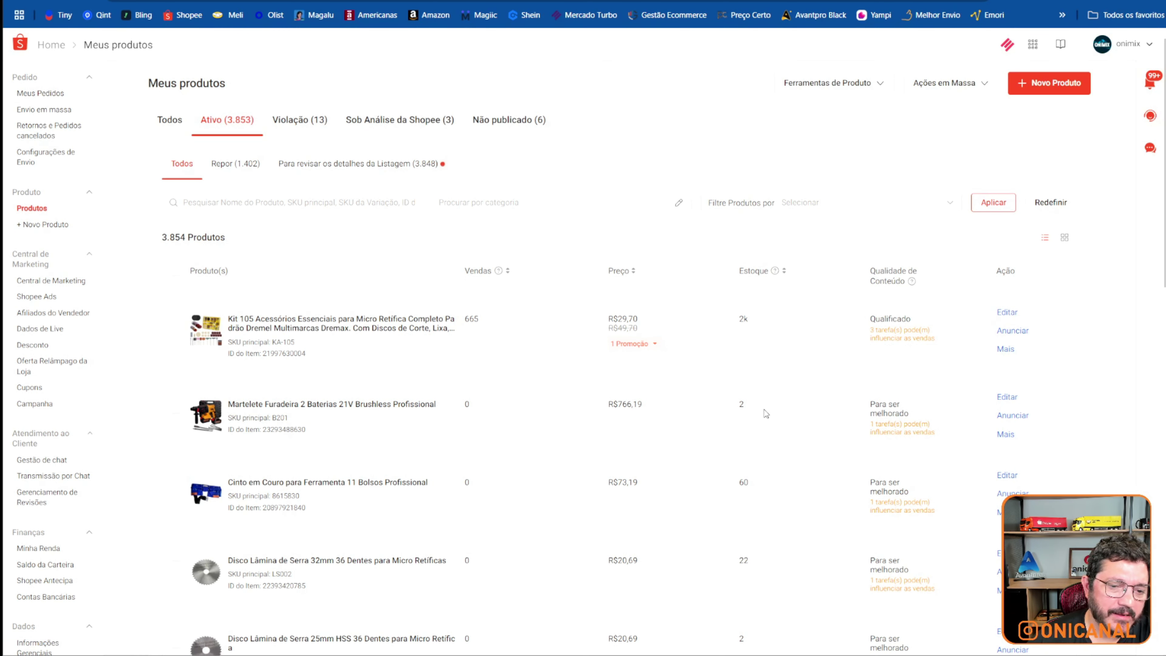
Step: Check the Martelete listing's price and stock among the active Shopee products, and return to the ERP
scroll(721, 409, down, 3)
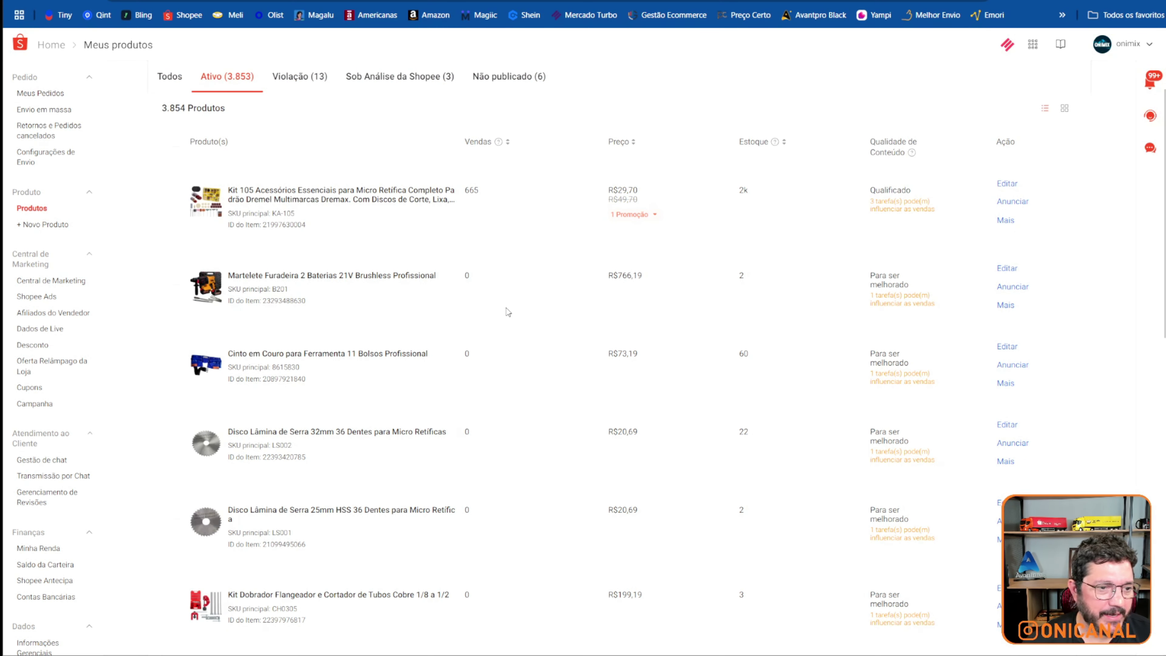
scroll(508, 313, up, 3)
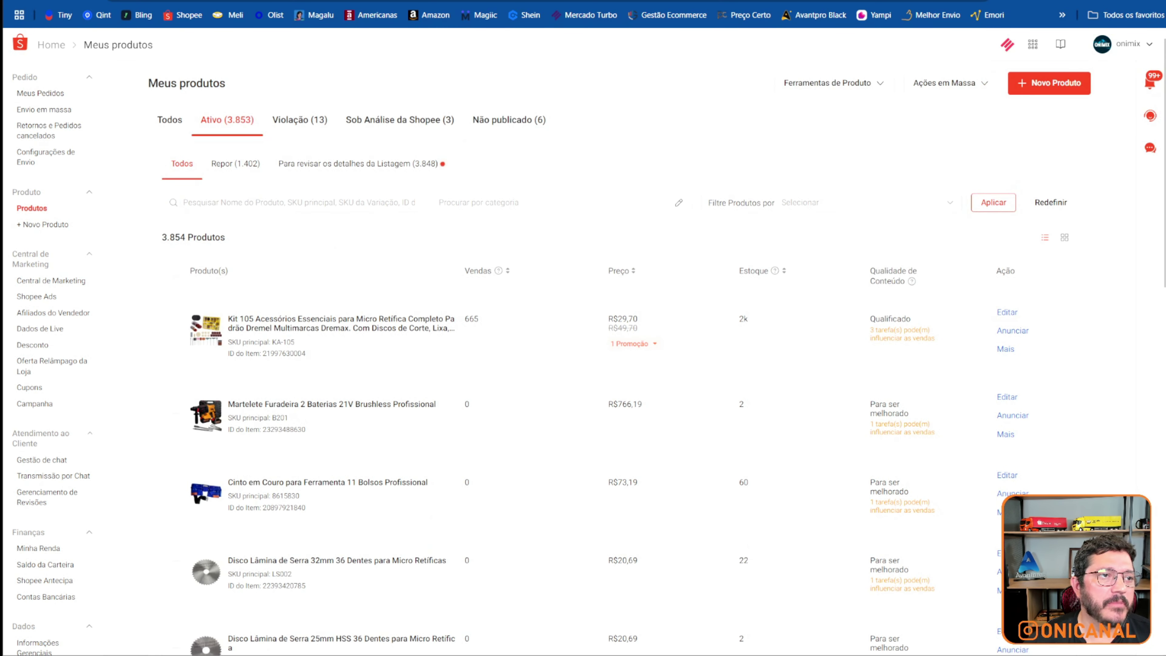
key(ctrl+Tab)
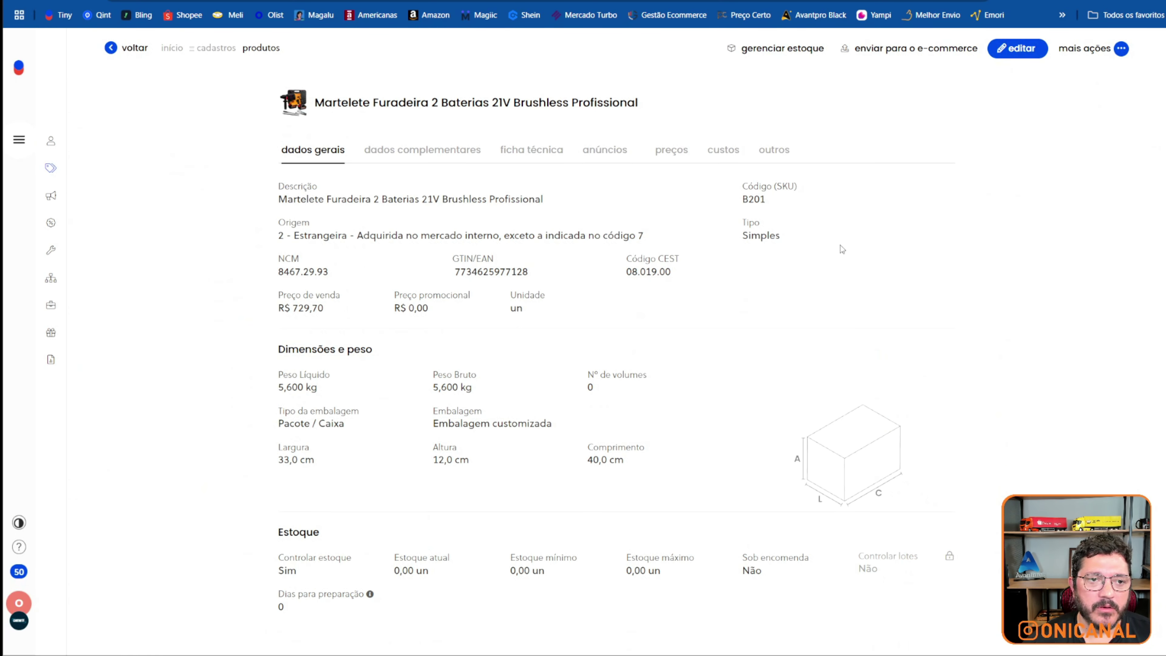
Step: Select the Martelete in the product list, choose Magalu as the e-commerce platform, and continue to its listing review
click(125, 48)
key(space)
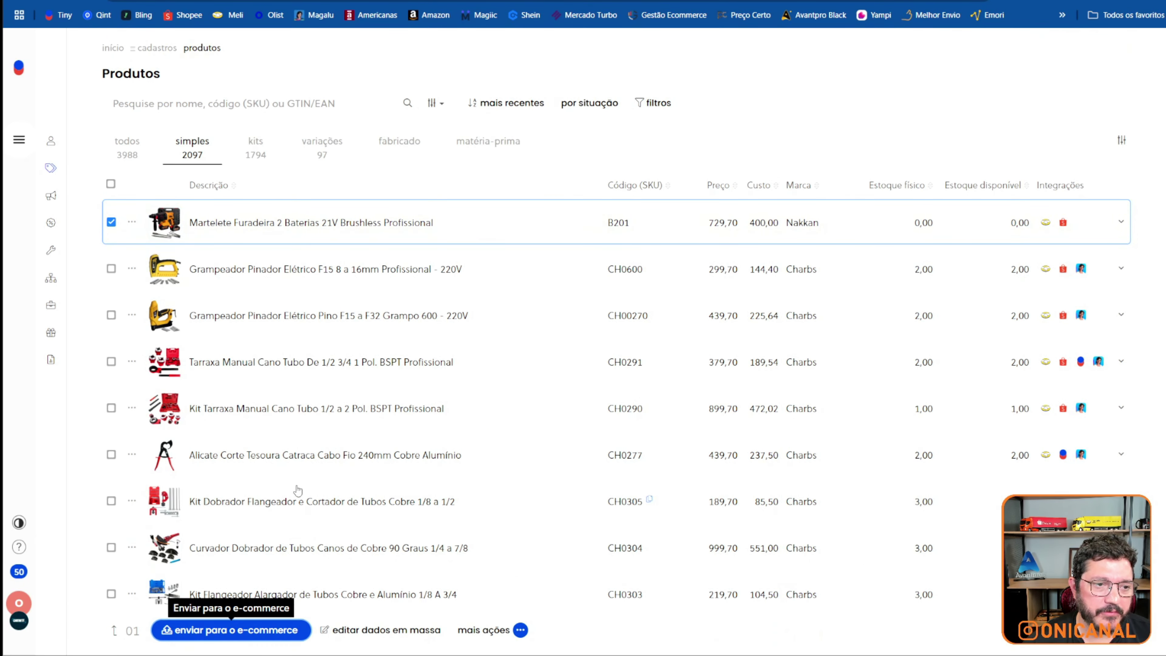
click(220, 630)
click(721, 122)
click(668, 229)
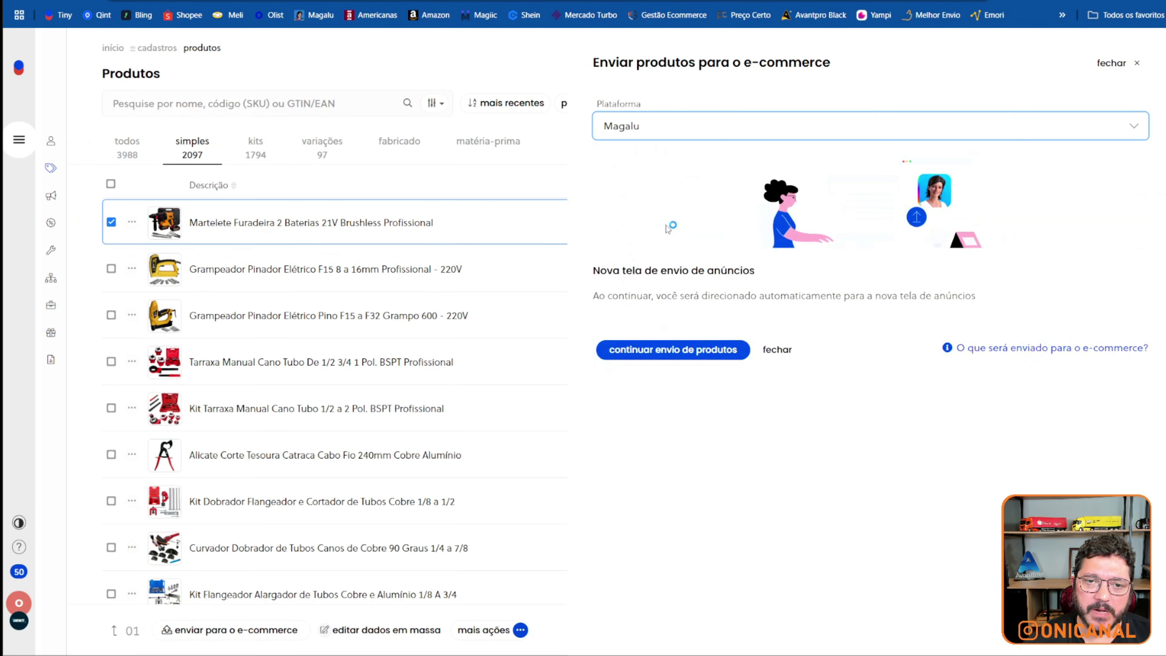
click(664, 347)
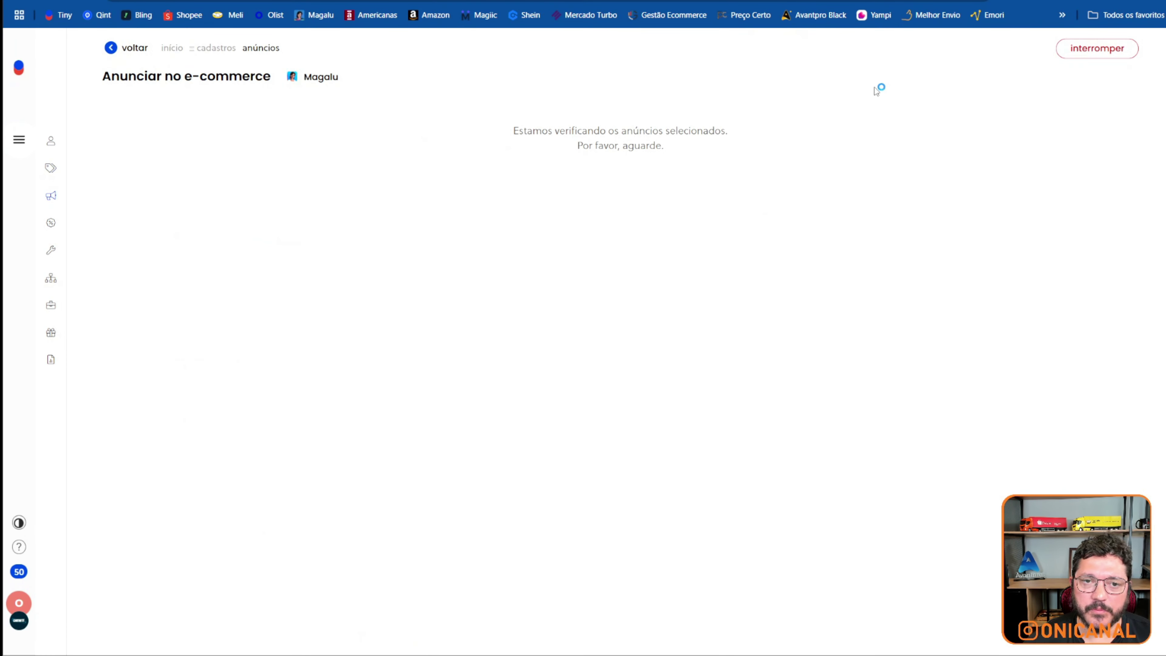
Step: Send the Martelete listing to Magalu, finish the submission, and return to the product list
click(1052, 53)
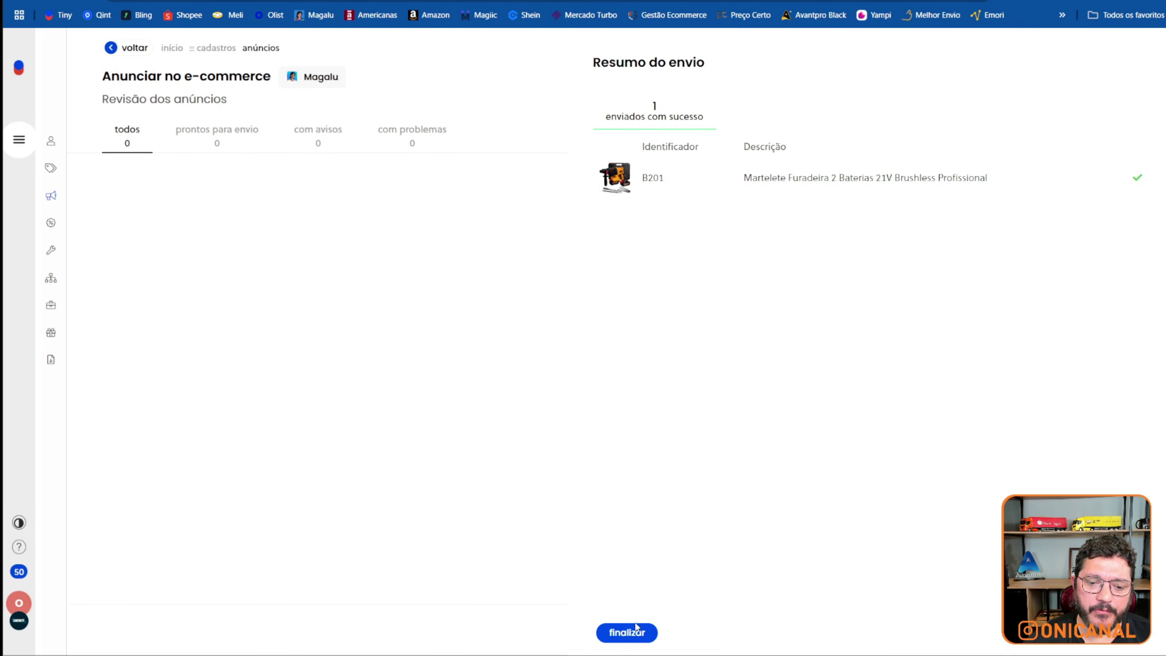
click(627, 633)
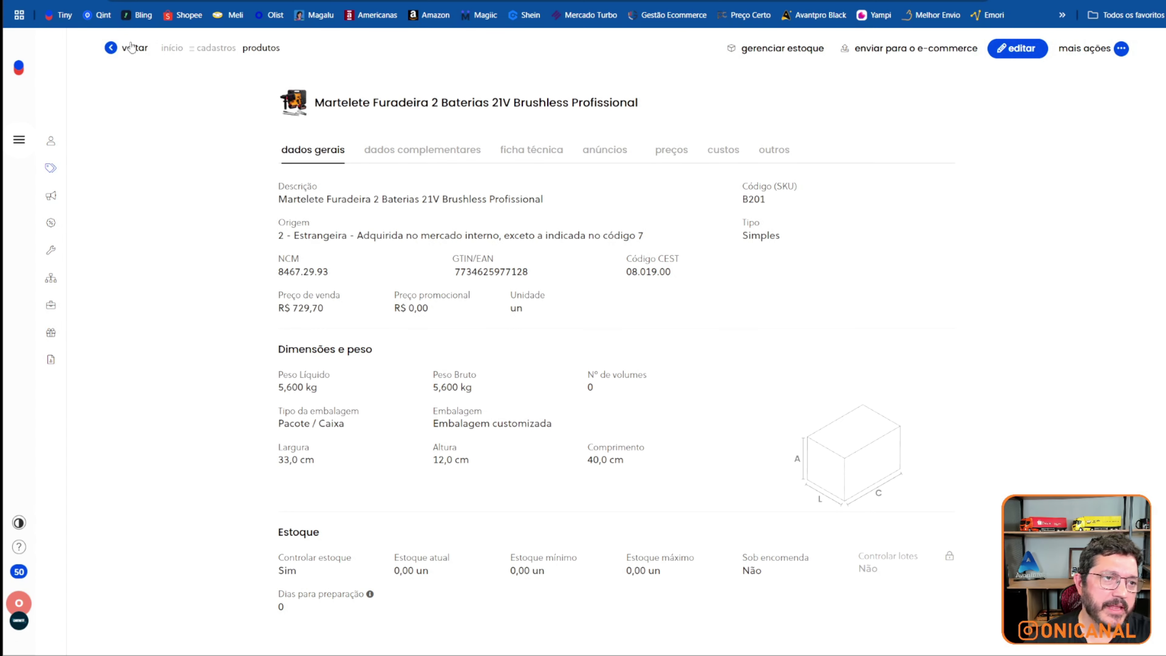
click(121, 48)
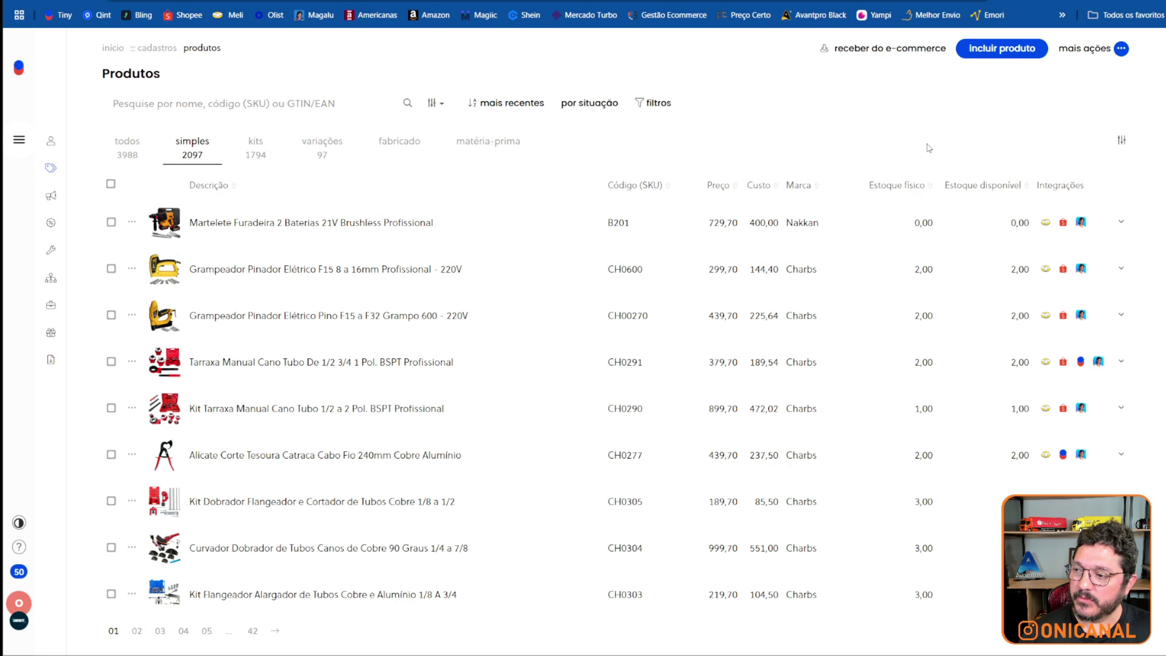
Step: Open Necessidades de Compra and set the default supplier (Fornecedor Padrão) to BLACK E DECKER DO BRASIL LTDA
mouse_move(34, 170)
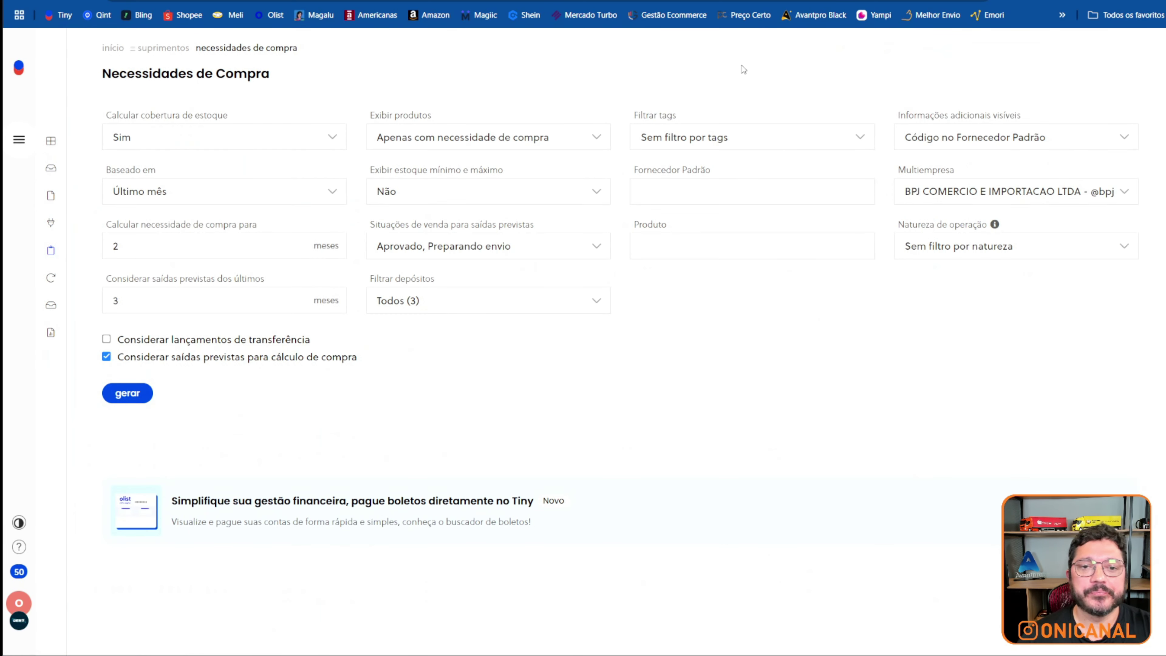
click(673, 196)
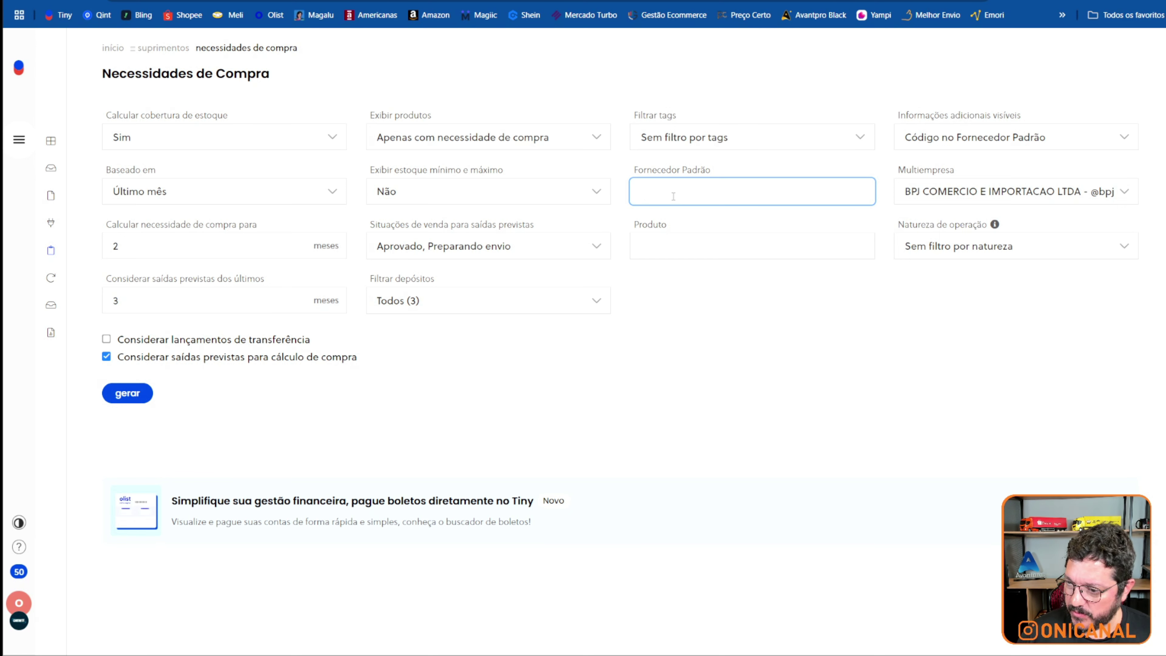
text(black)
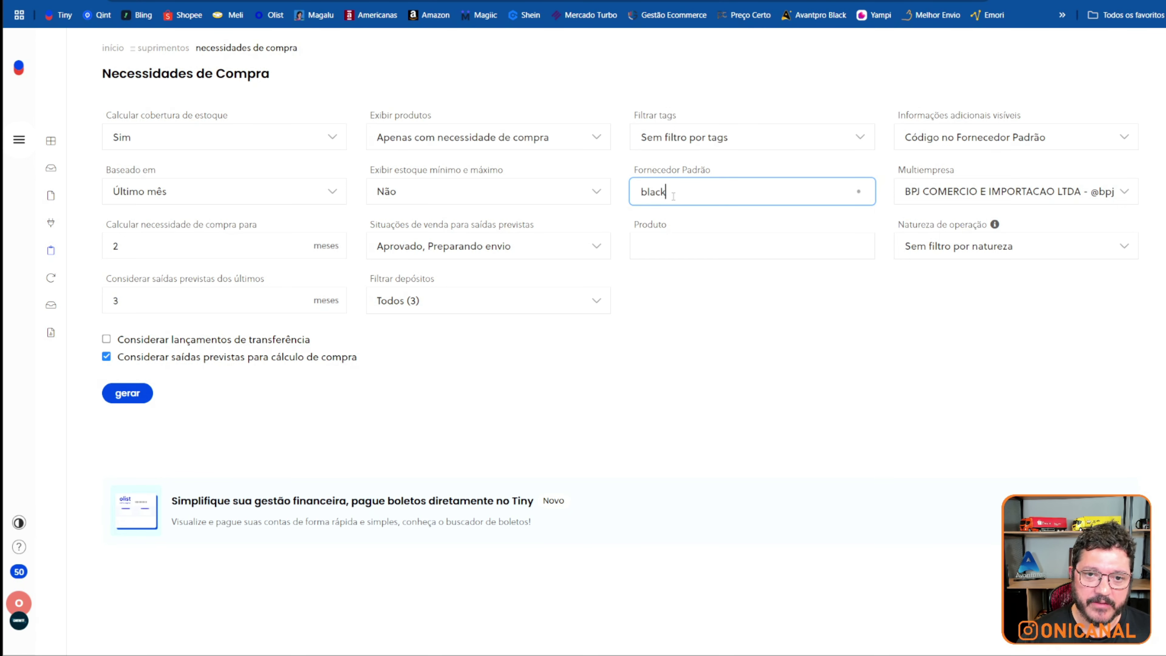
click(691, 220)
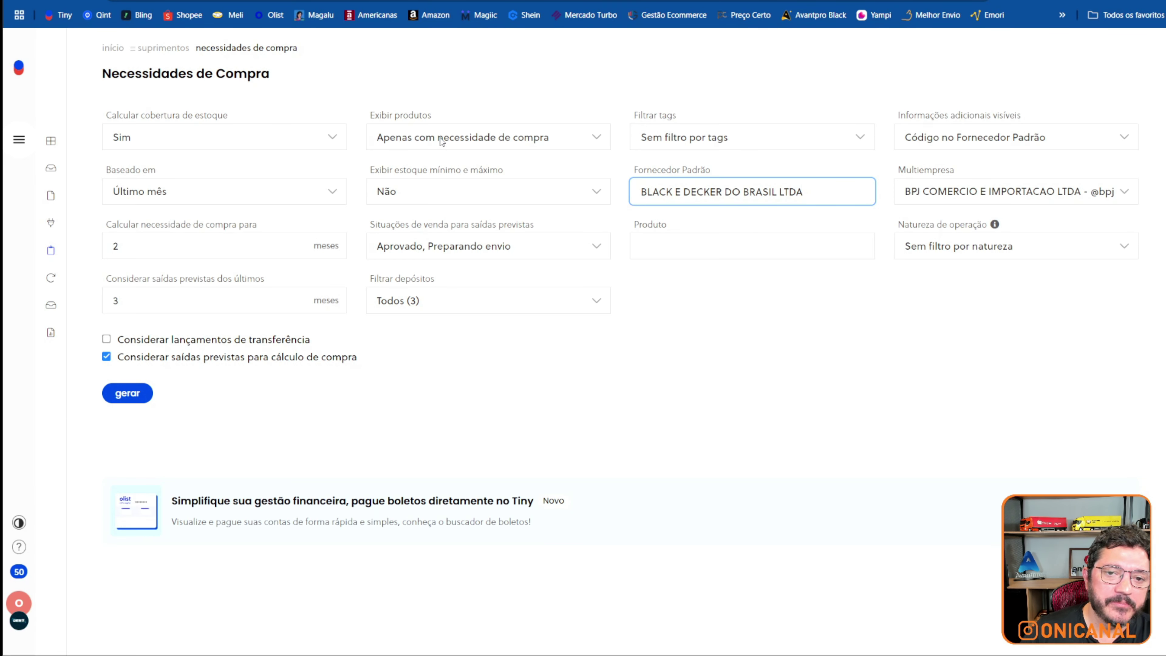
click(785, 374)
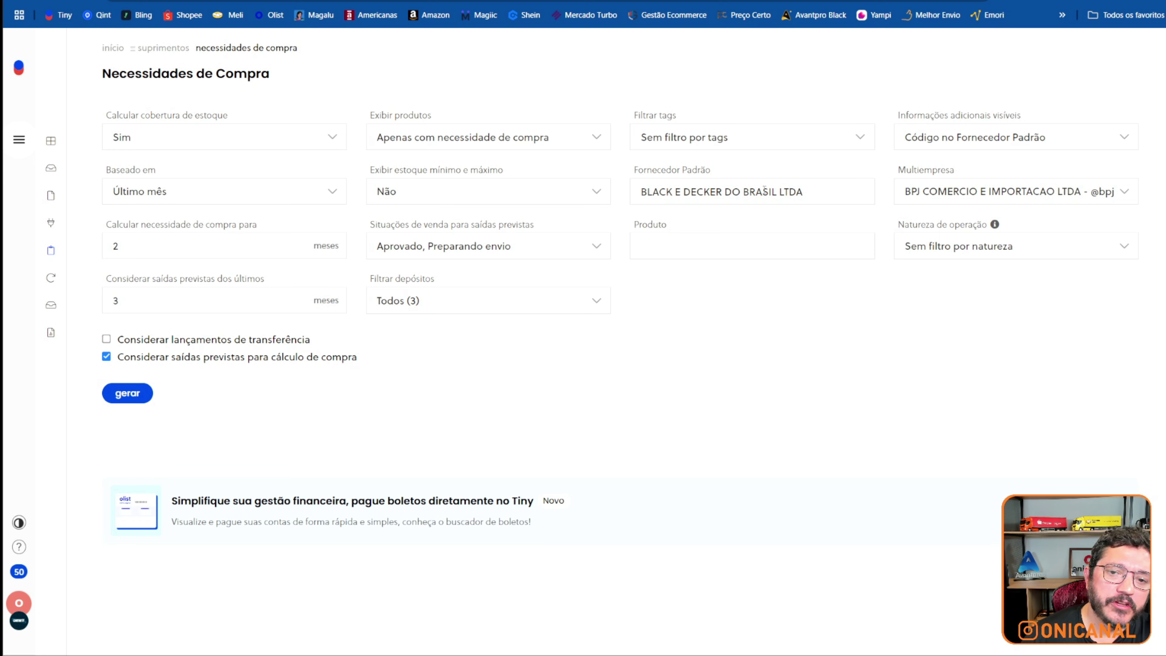
Step: Base the purchase needs on Últimos 3 meses, calculate them for 1 month, and generate the report
click(135, 197)
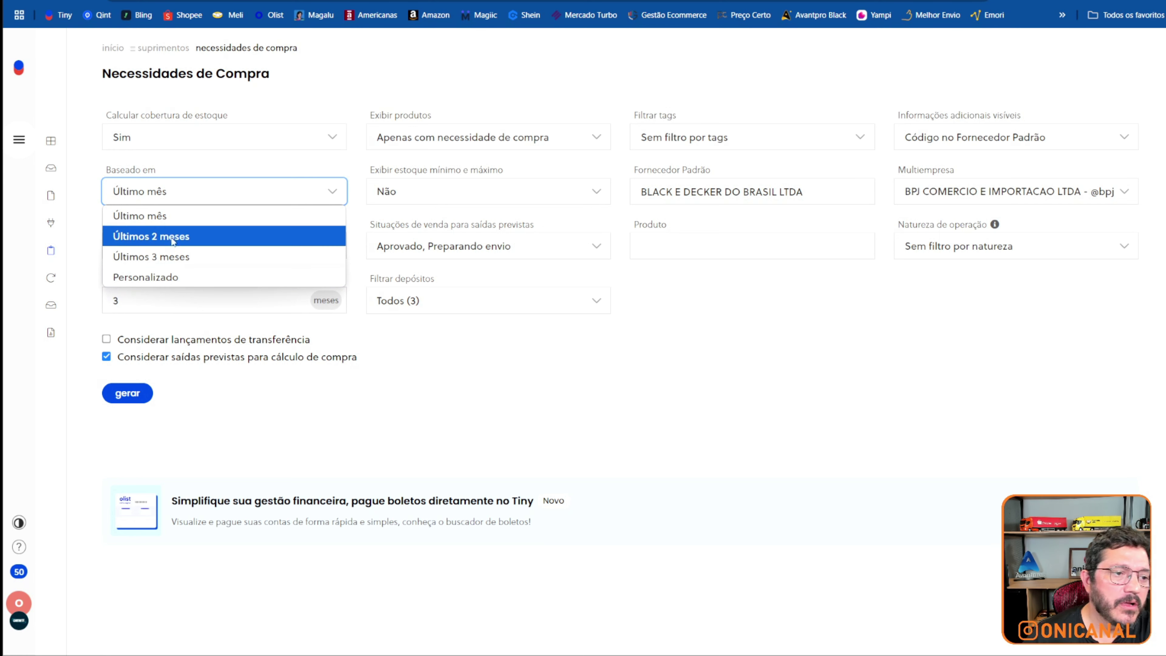
click(171, 257)
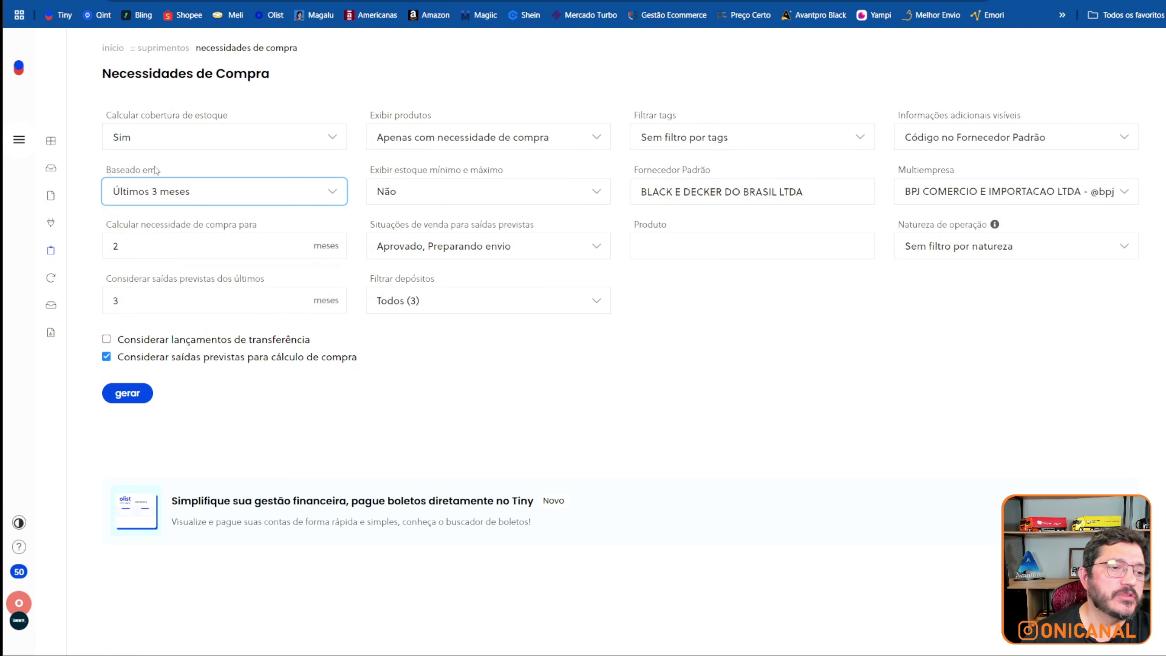
drag(142, 241, 101, 243)
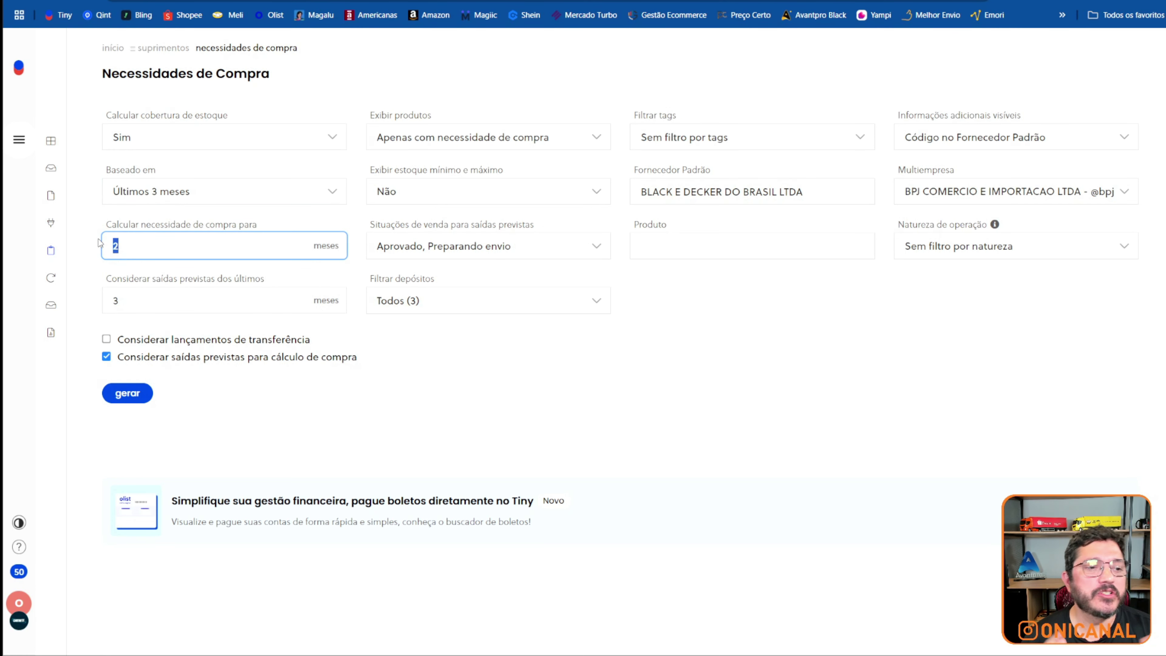
text(1)
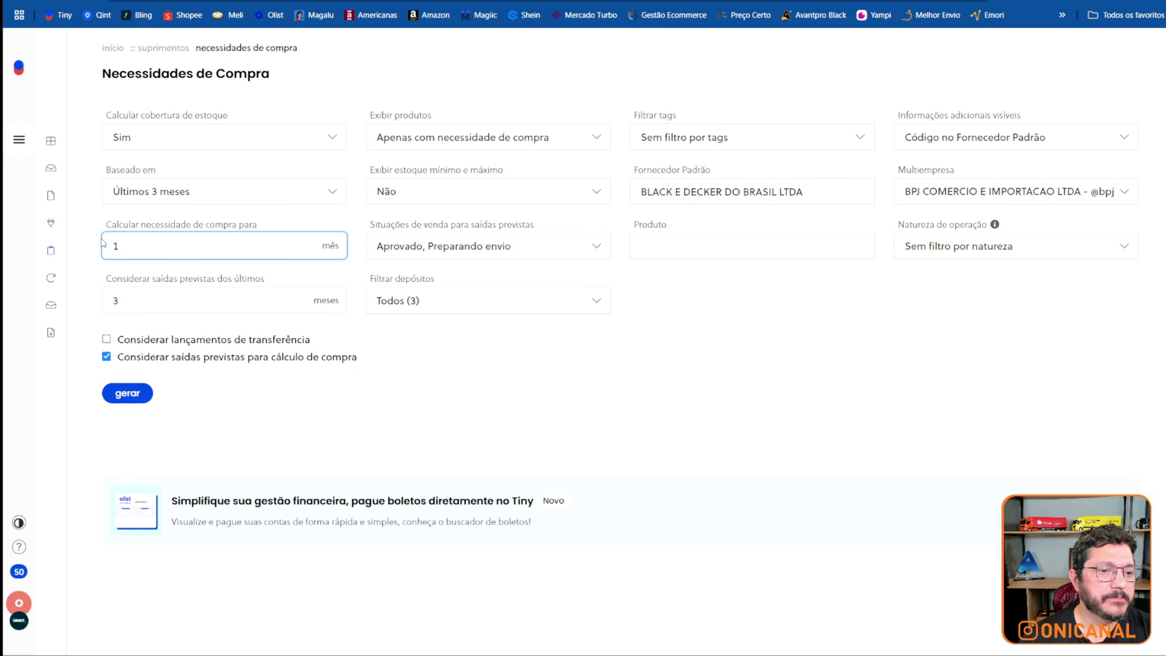
click(454, 379)
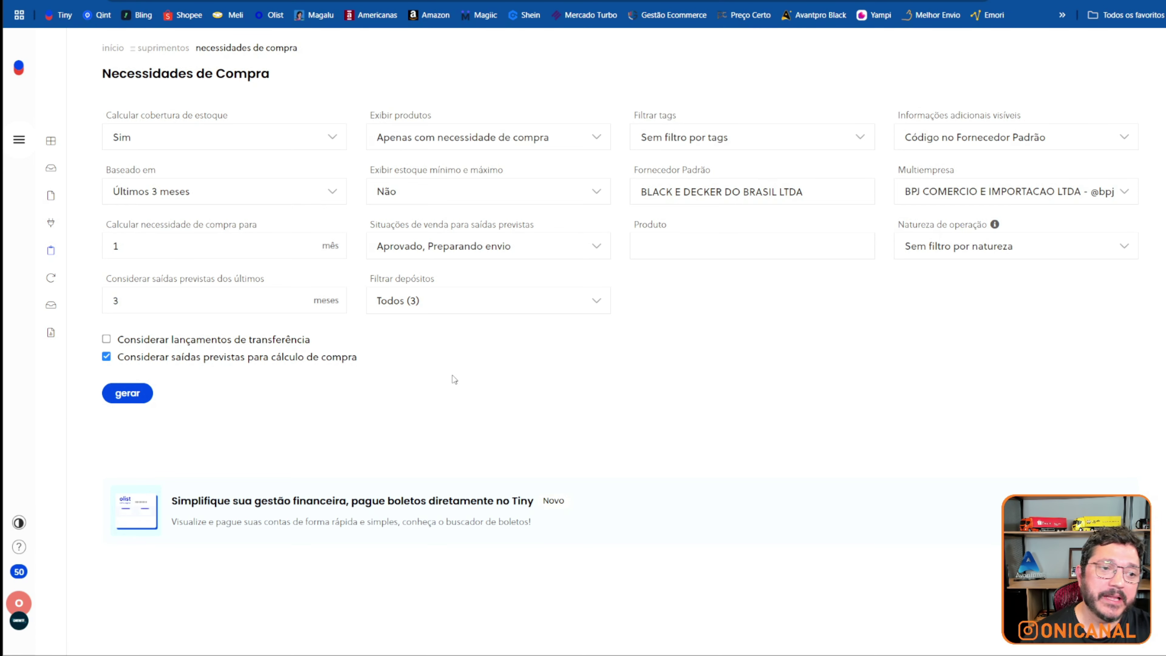
click(130, 392)
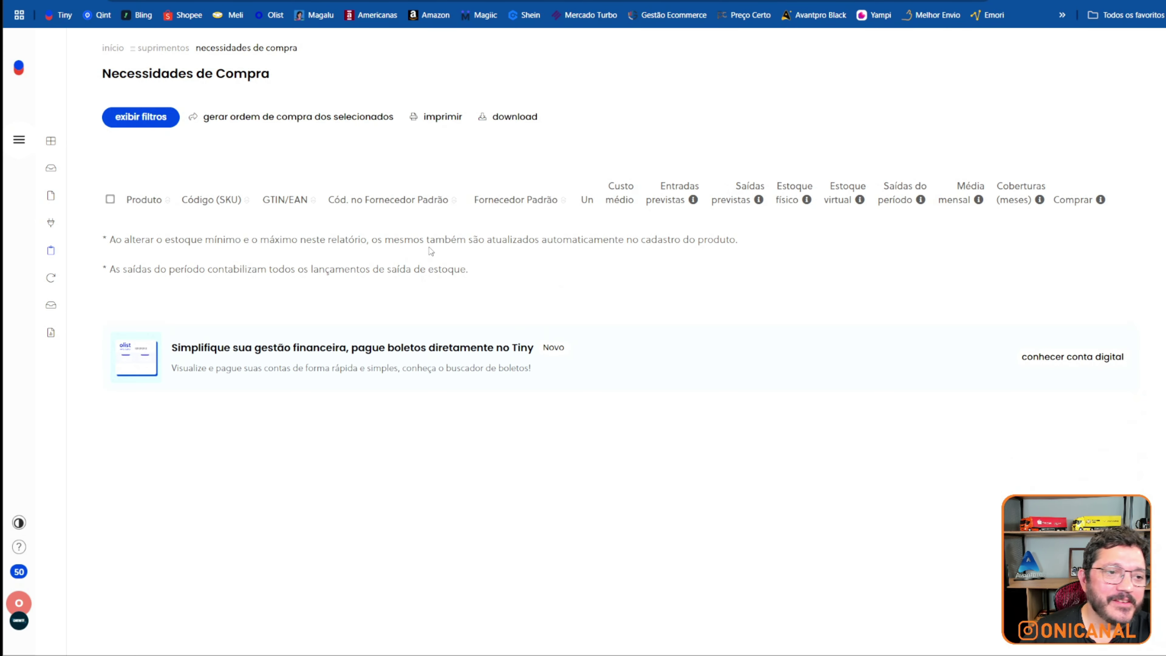
Step: Reopen the report filters, set the purchase need calculation to 5 months, and generate the report again
click(154, 120)
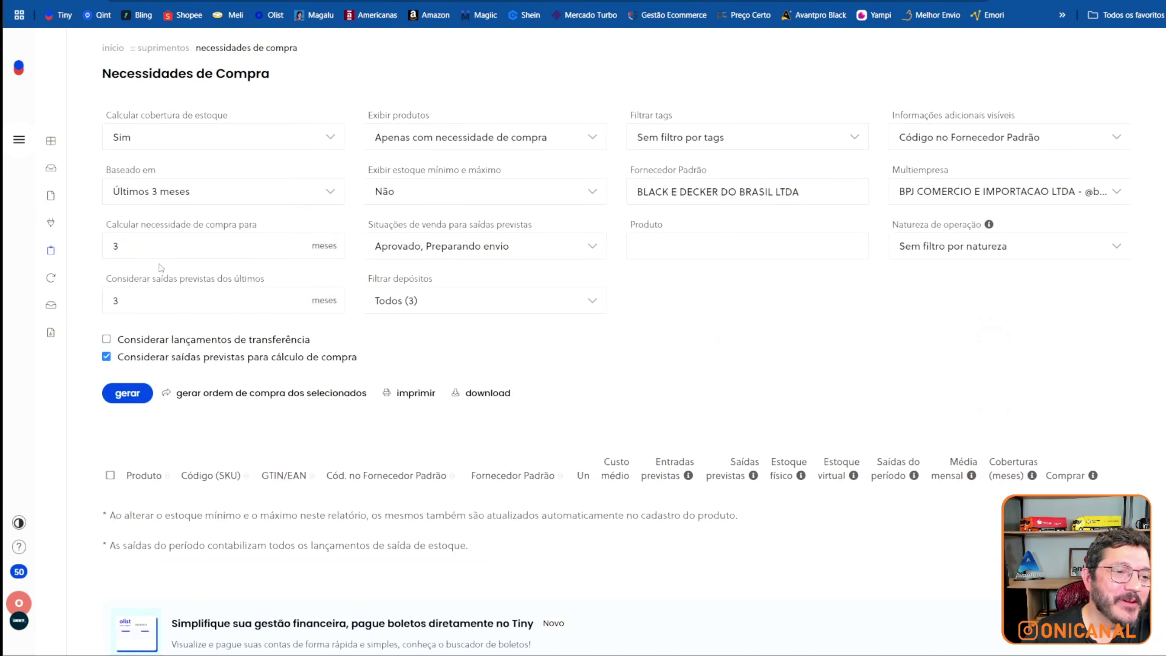
double_click(115, 246)
drag(115, 246, 102, 248)
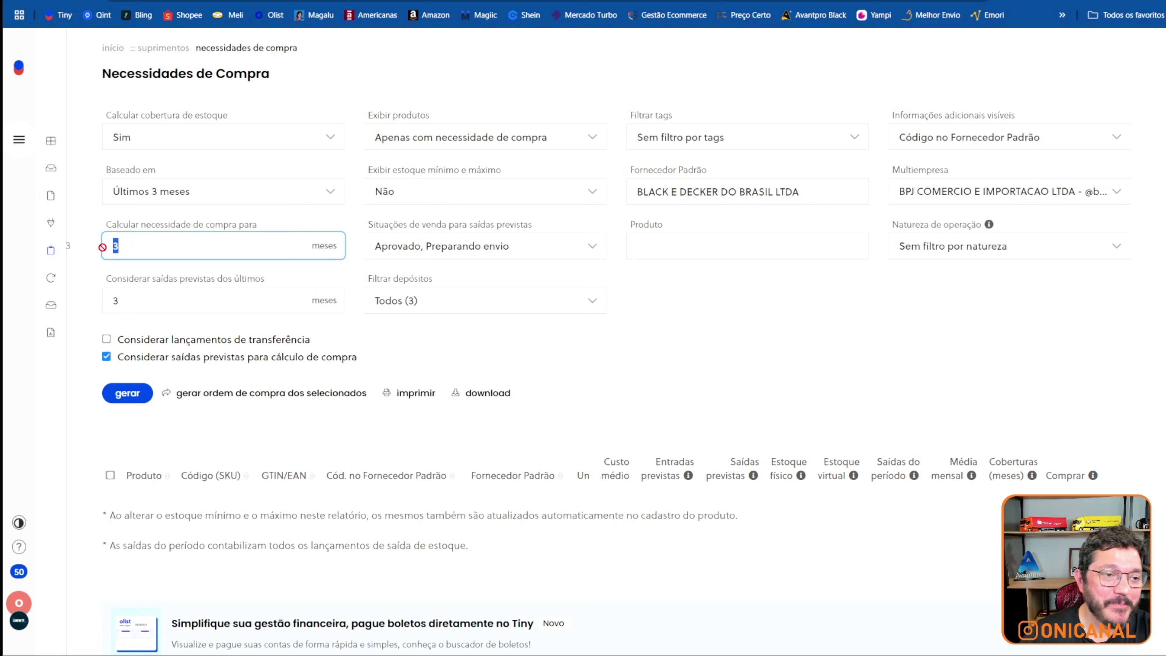
text(5)
click(151, 362)
click(122, 394)
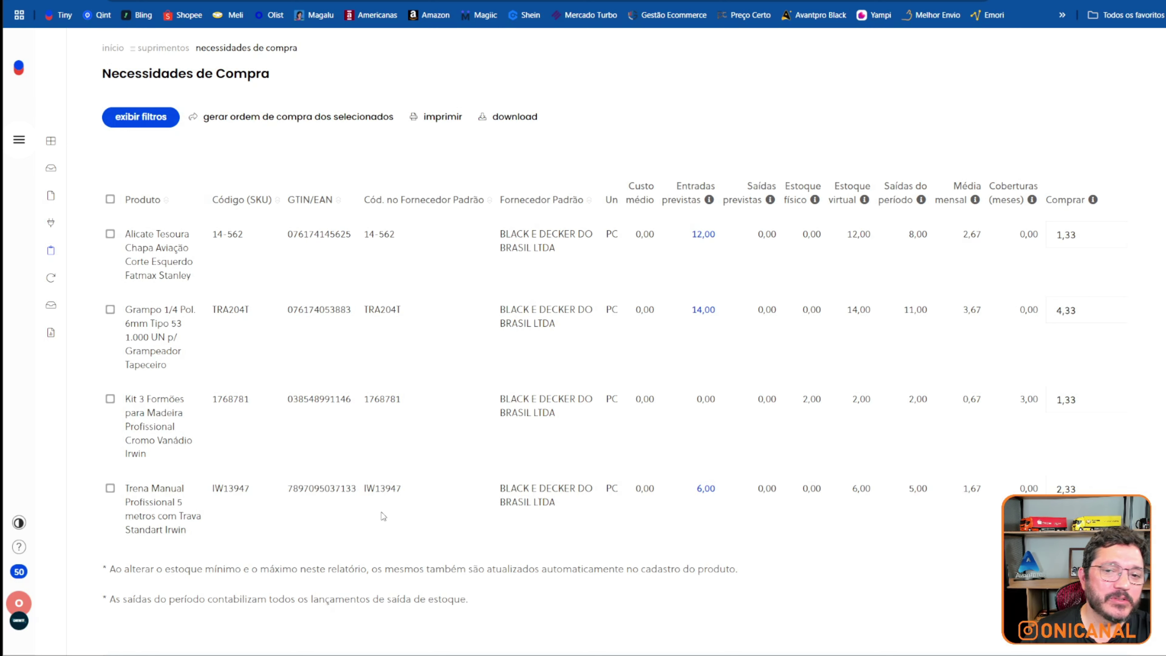
Step: Select the Alicate Tesoura with a purchase quantity of 4 and the Kit 3 Formões with a purchase quantity of 5
click(110, 234)
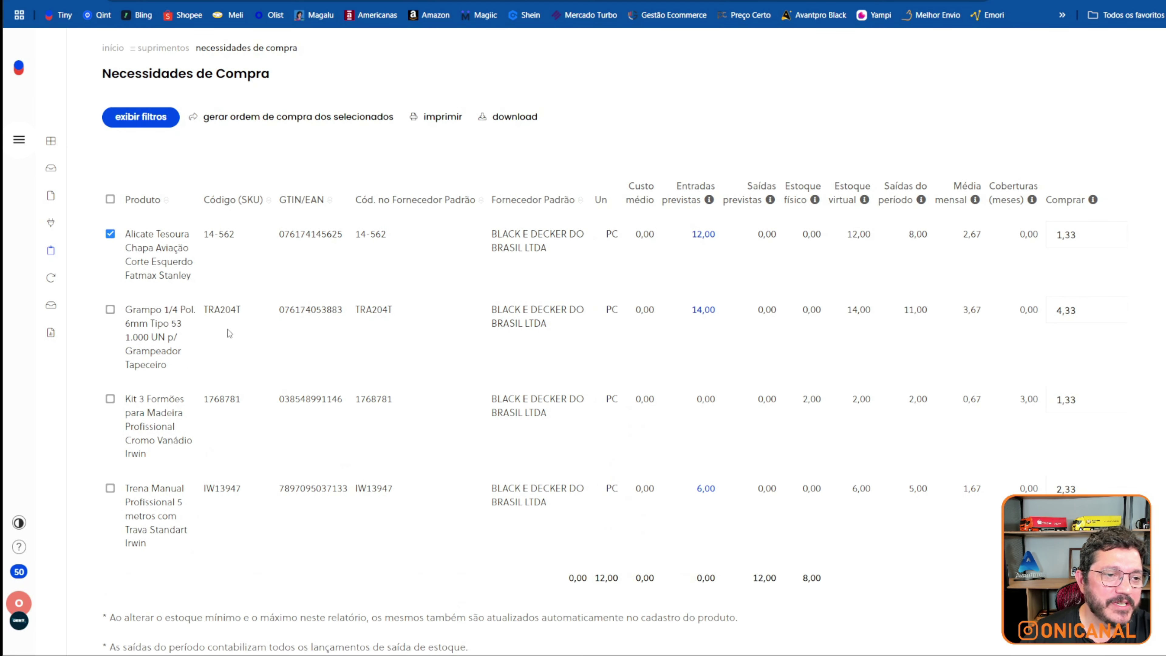
click(1088, 236)
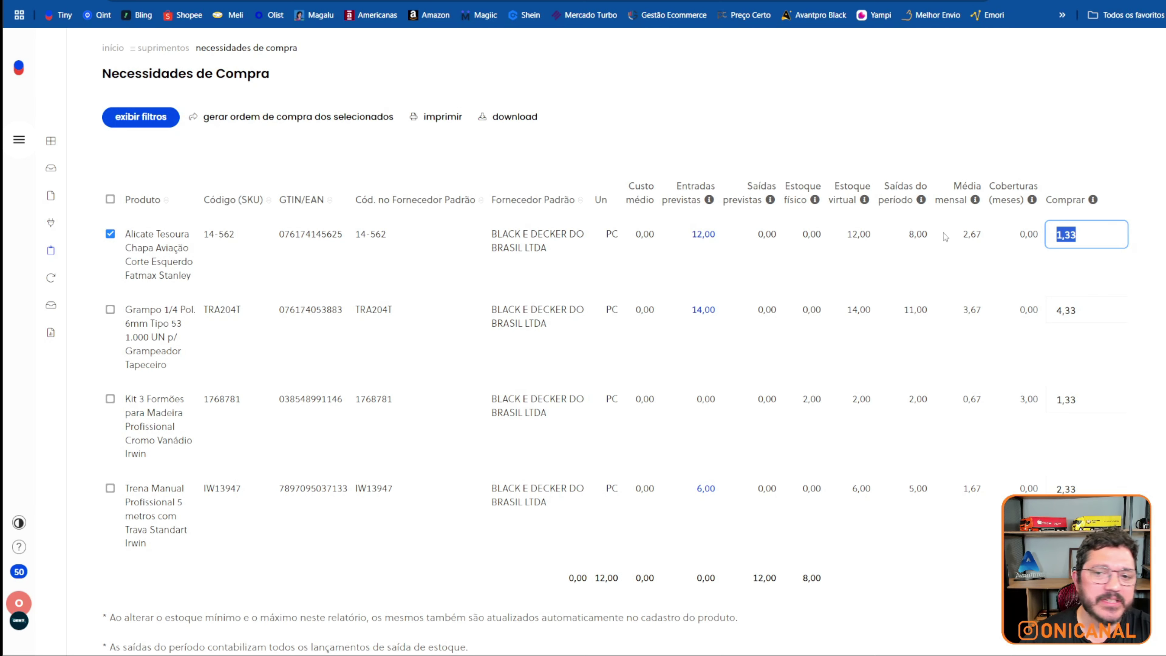
text(4)
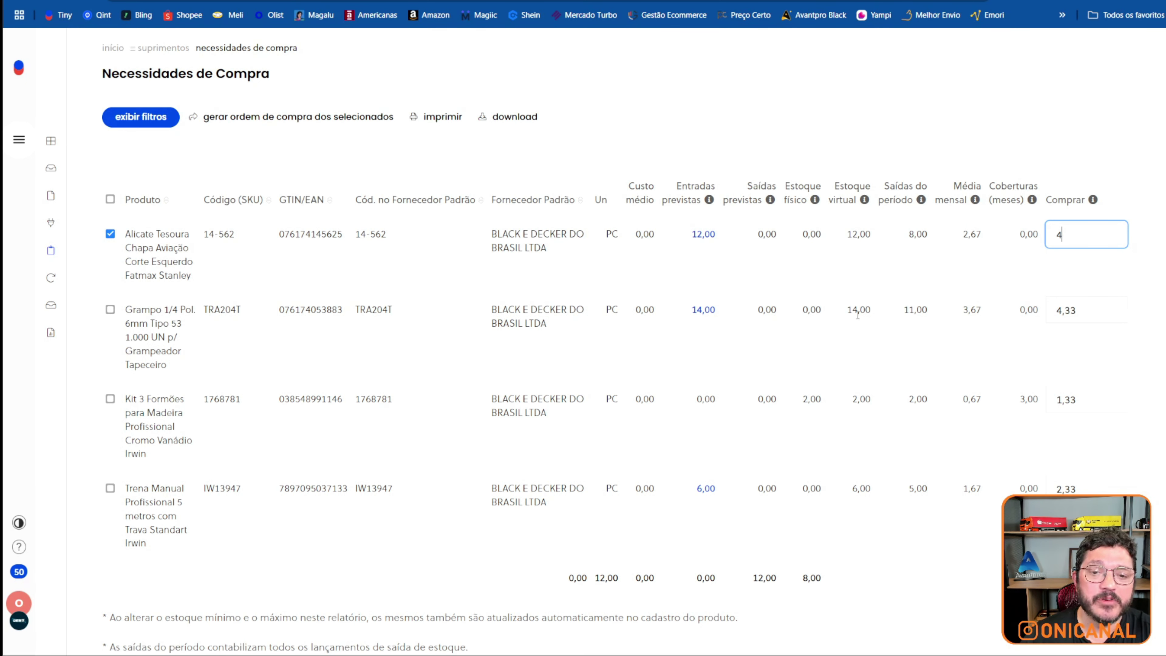
click(110, 399)
click(1077, 399)
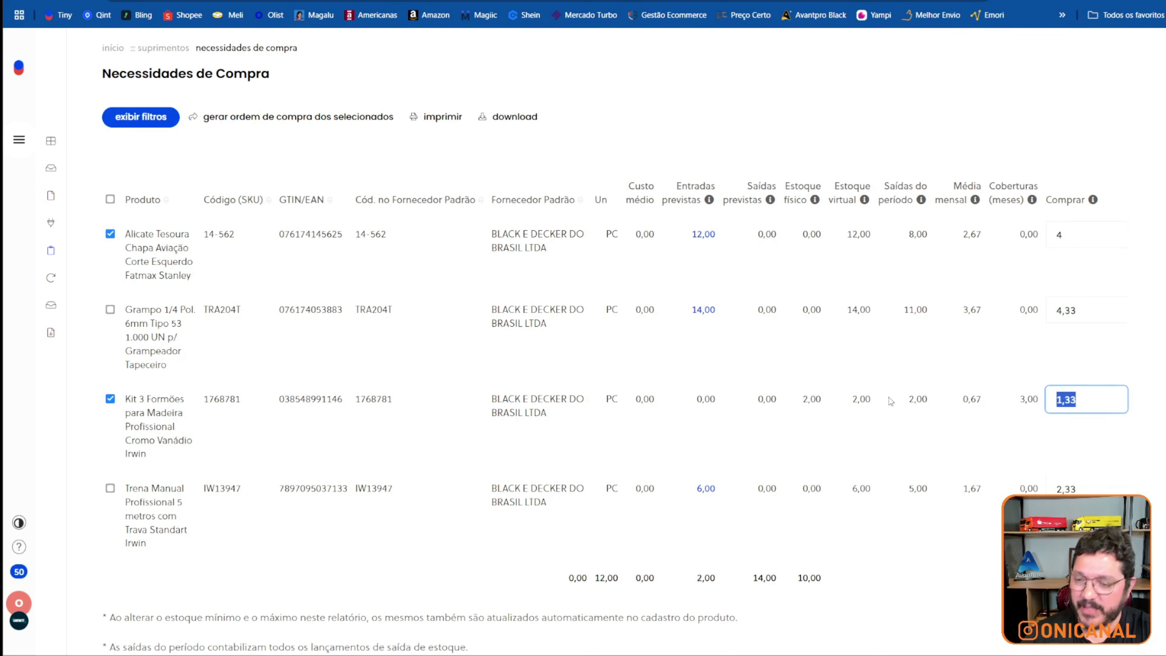
text(5)
Step: Select the Trena Manual Profissional 5 metros for purchase and set its purchase quantity to 6
click(110, 488)
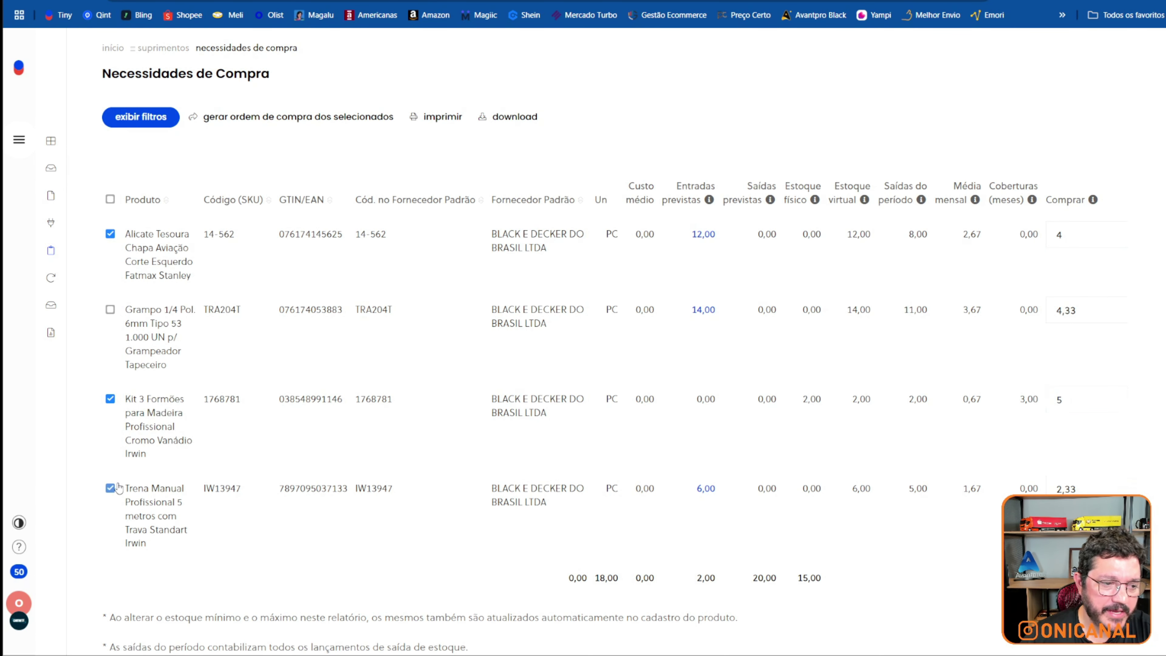
click(1065, 488)
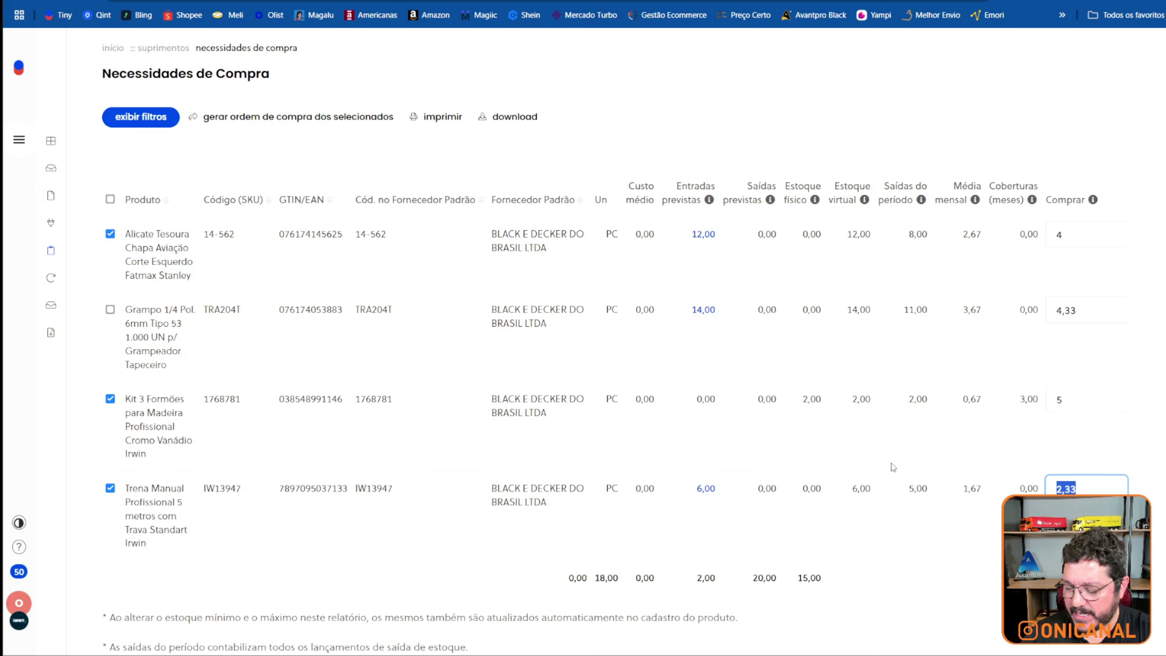
key(BackSpace)
text(6)
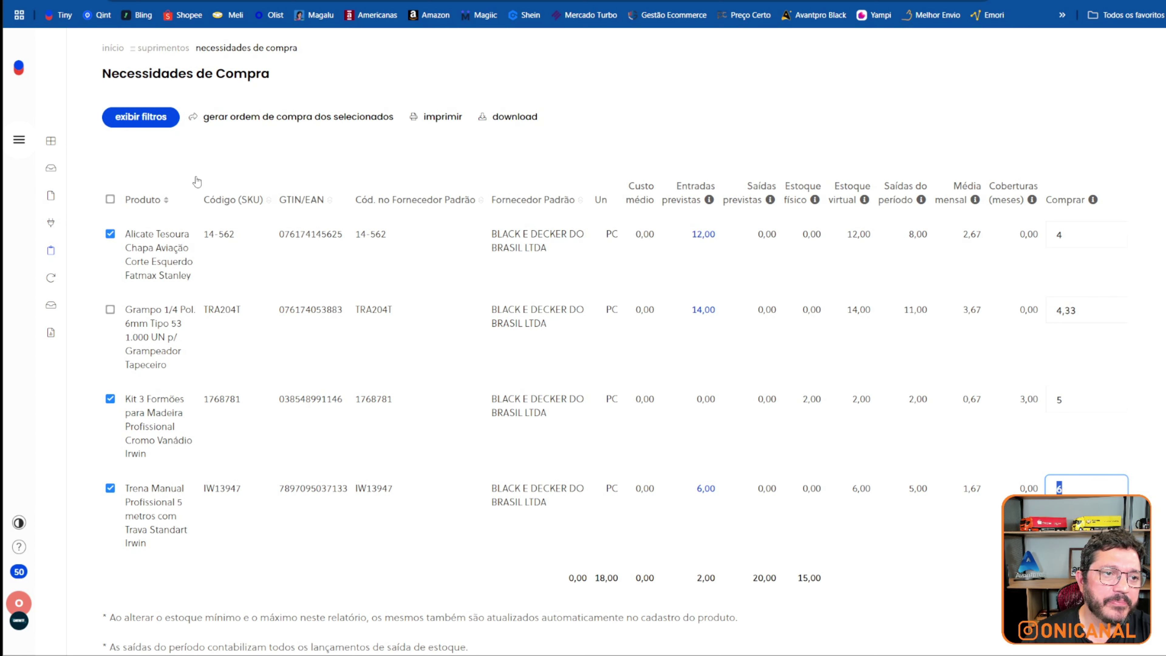
Step: Generate the purchase order for the selected products, with BLACK E DECKER DO BRASIL LTDA as supplier of all of them
click(237, 117)
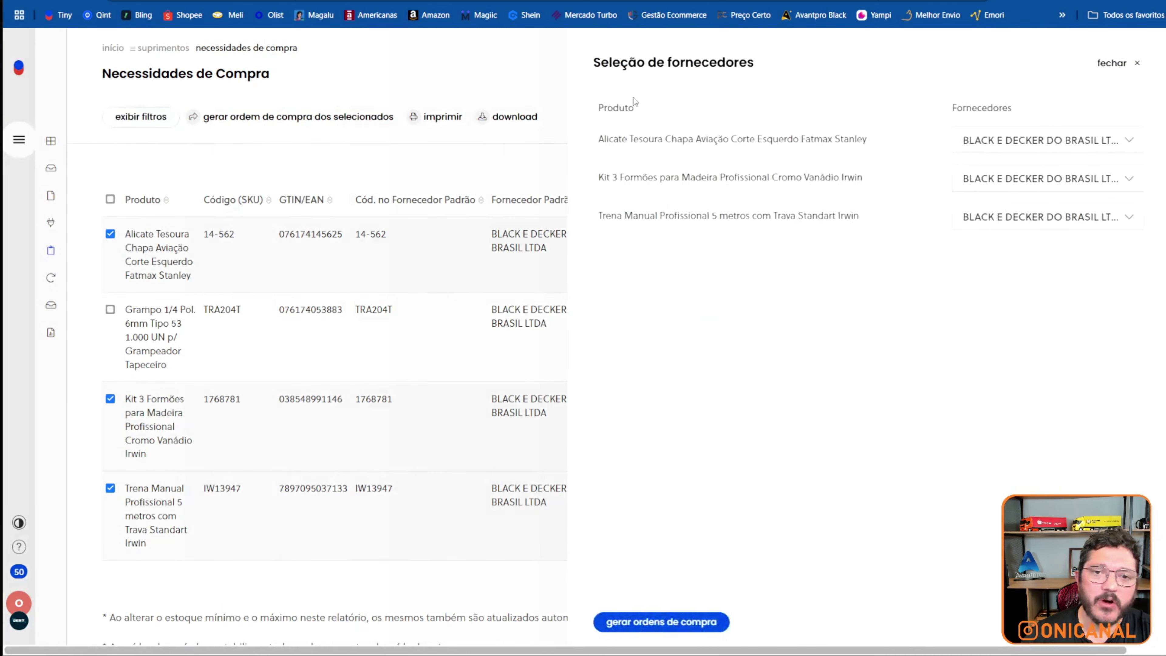
click(637, 633)
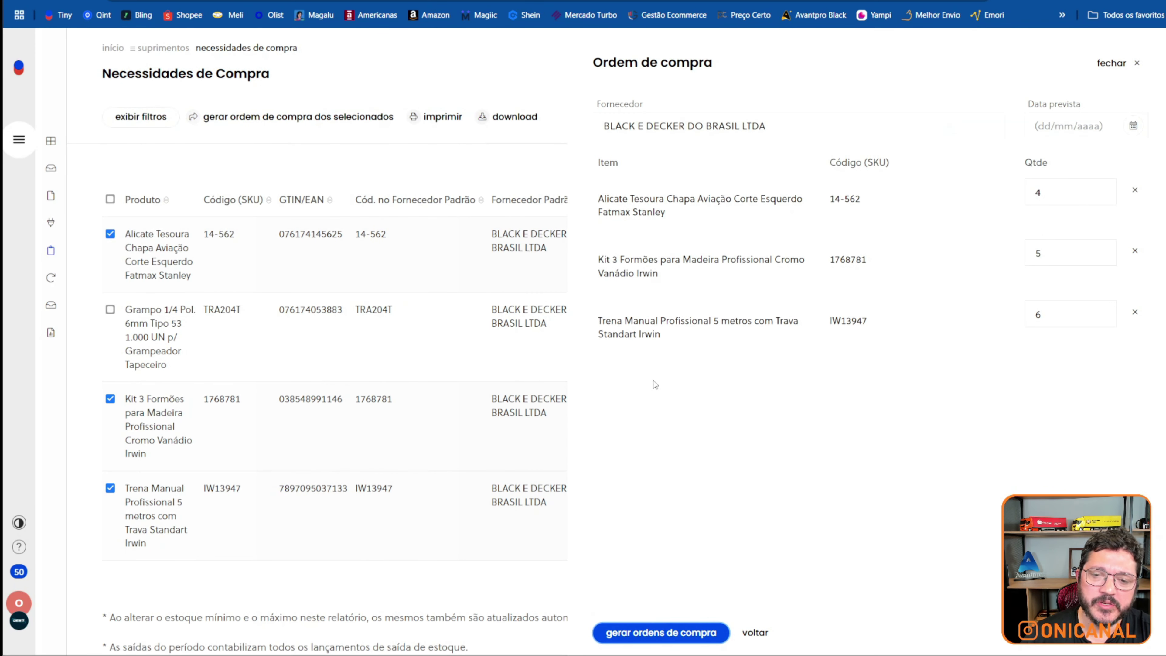
click(622, 634)
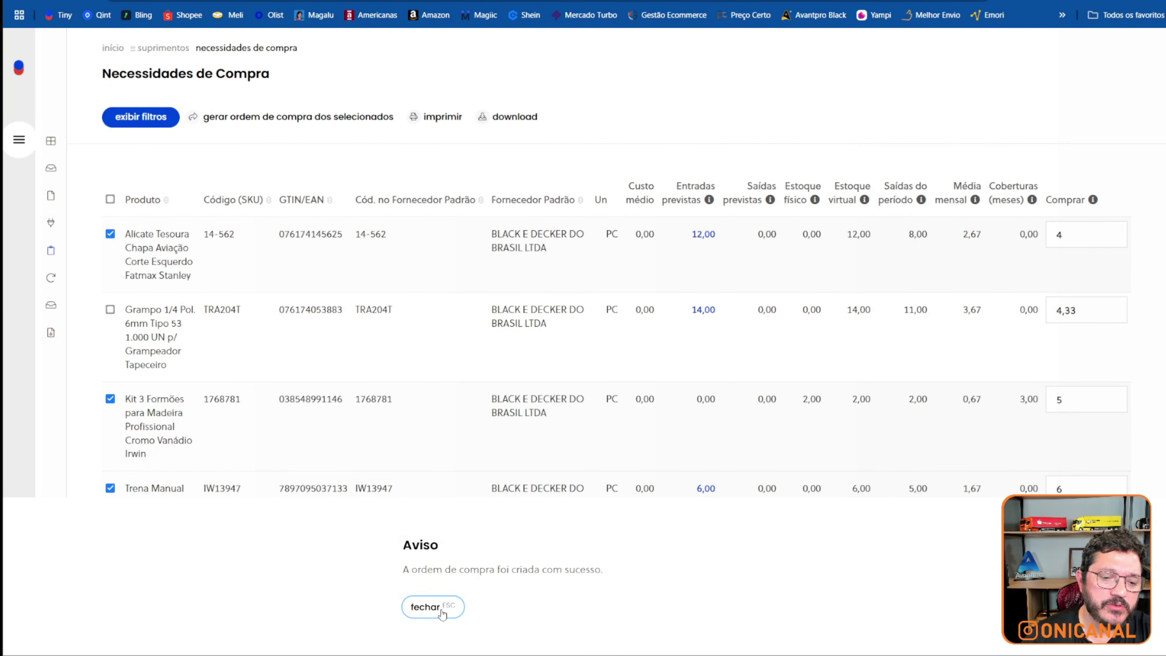
click(442, 611)
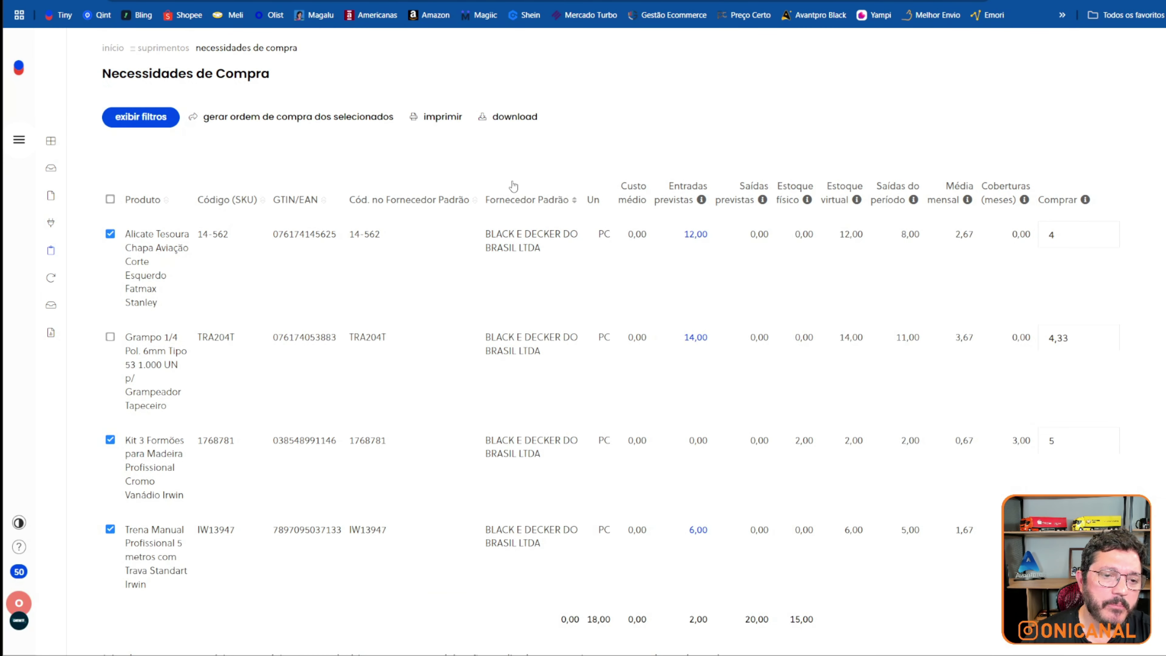
Step: Open the BLACK E DECKER DO BRASIL LTDA purchase order dated 22/10/2024 from Ordens de Compra and save it as a PDF
mouse_move(5, 178)
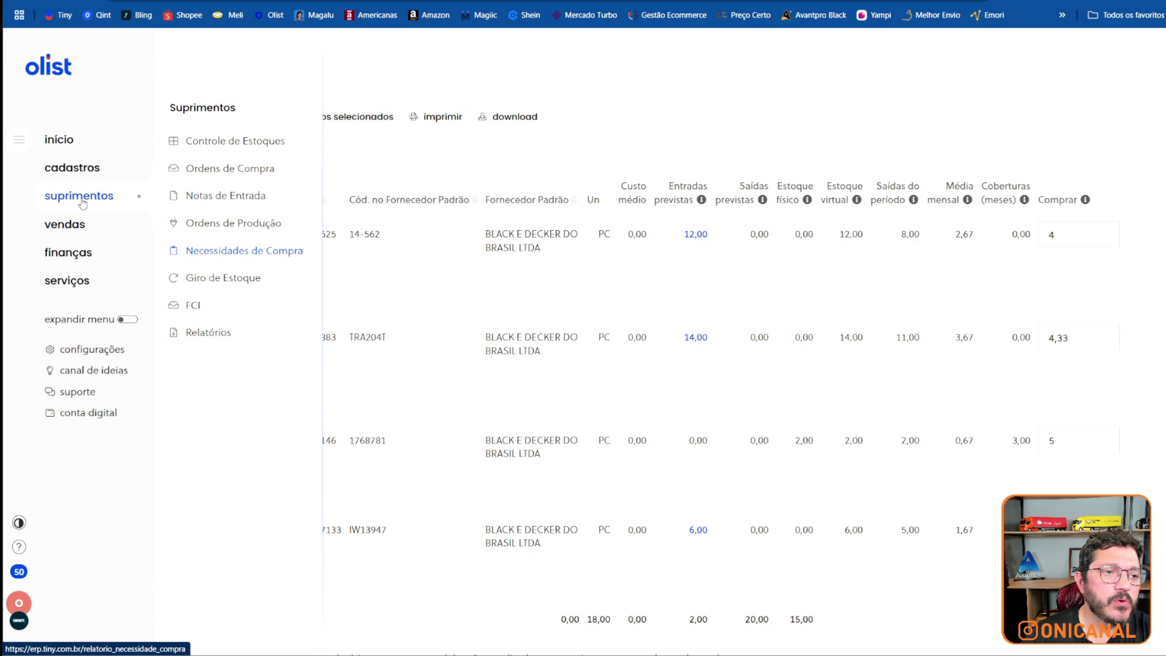
click(214, 171)
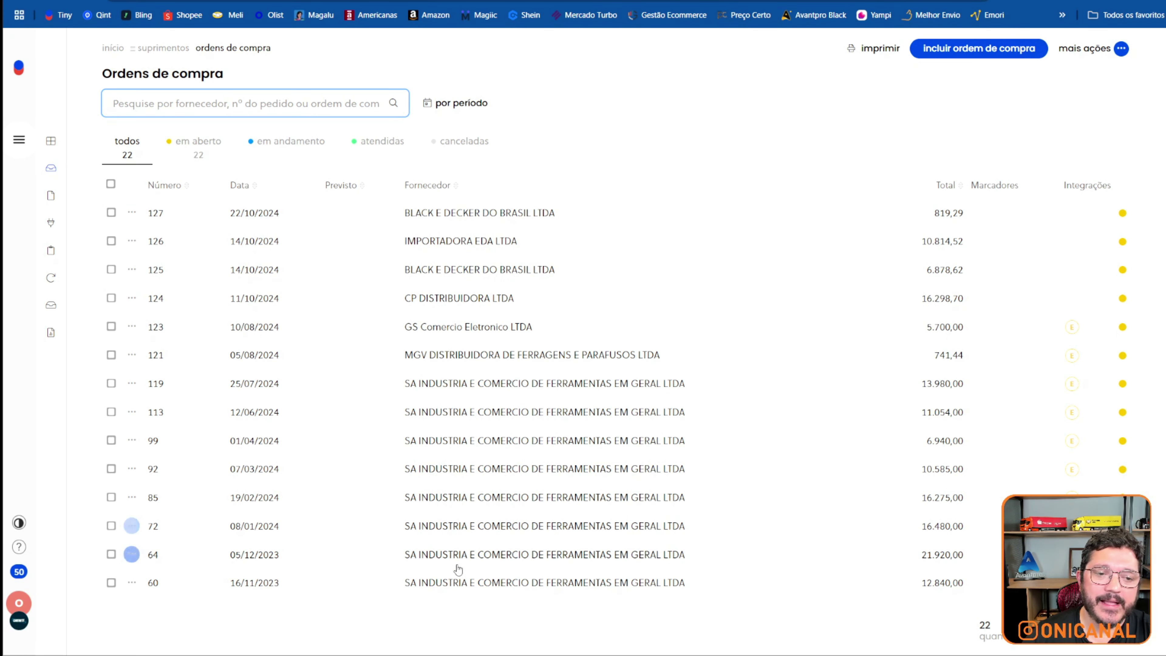
click(465, 212)
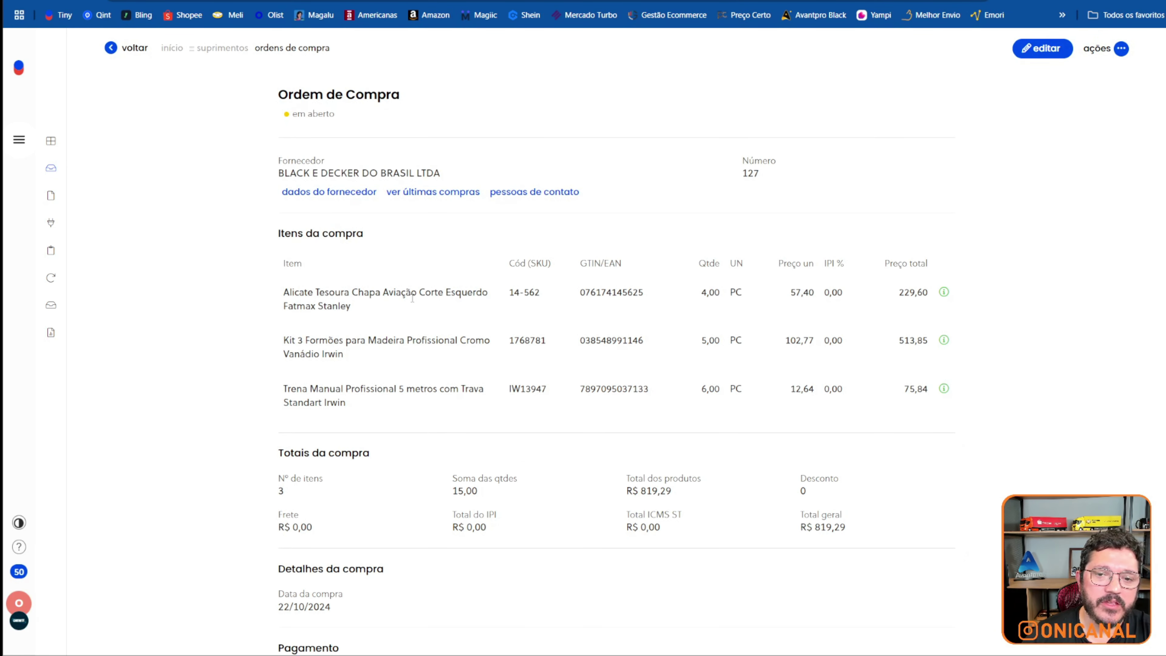
click(1108, 48)
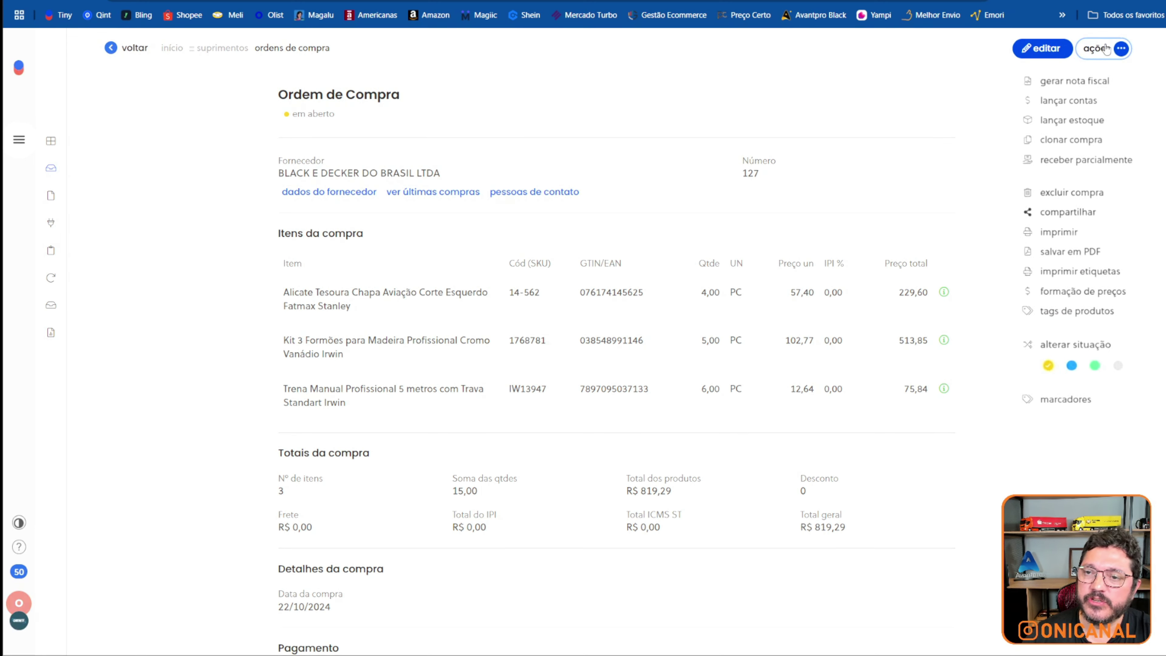
click(1069, 256)
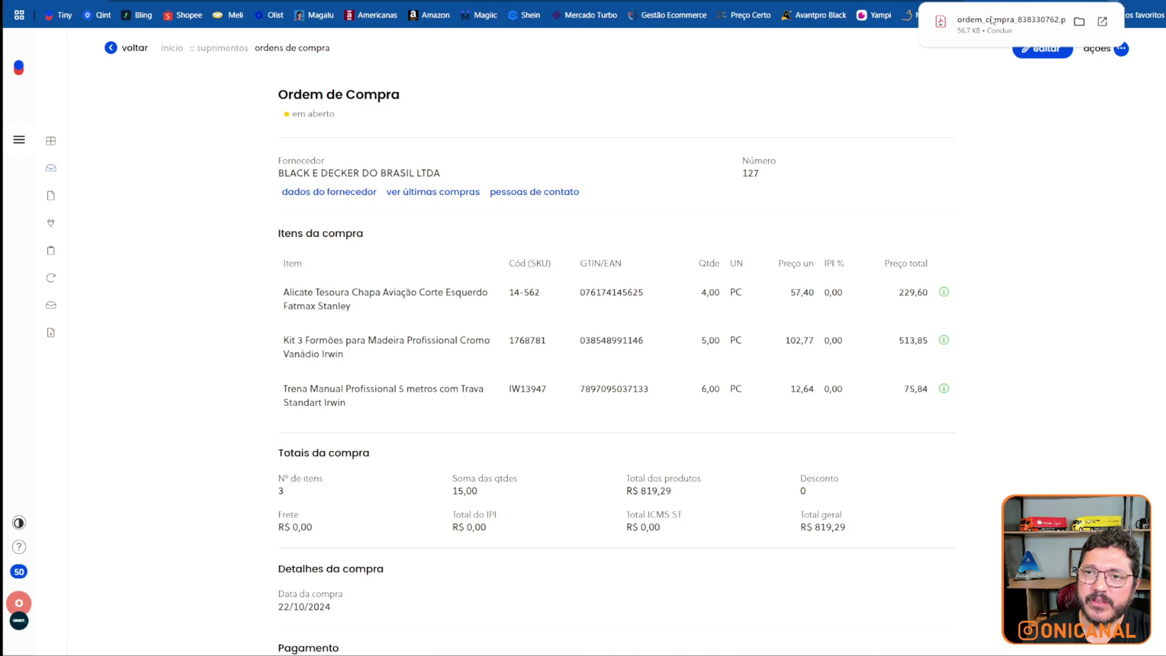
Step: Review the supplier details, items and totals in the purchase order PDF, and close it
scroll(557, 254, down, 1)
scroll(557, 254, down, 3)
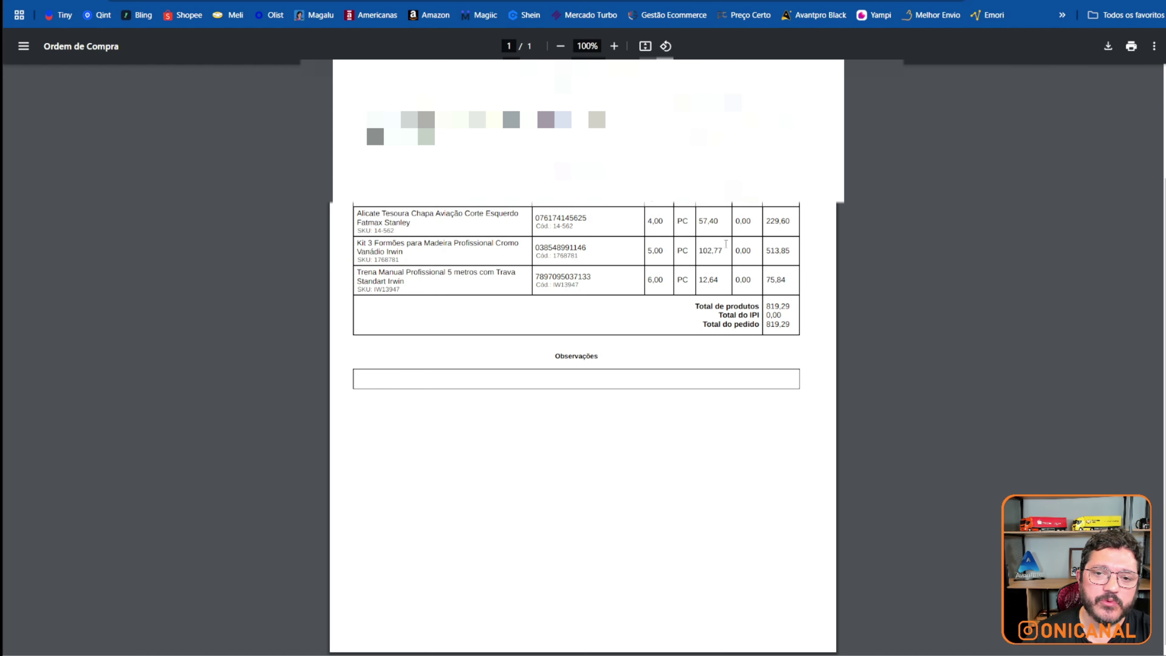
scroll(756, 339, up, 4)
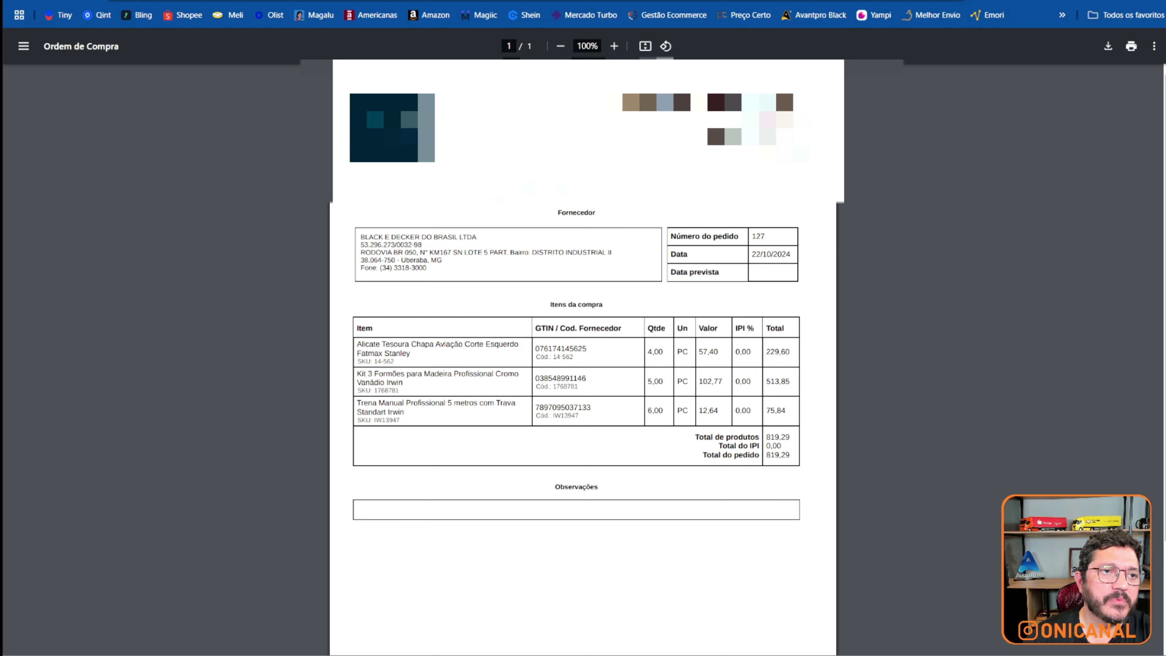
key(ctrl+w)
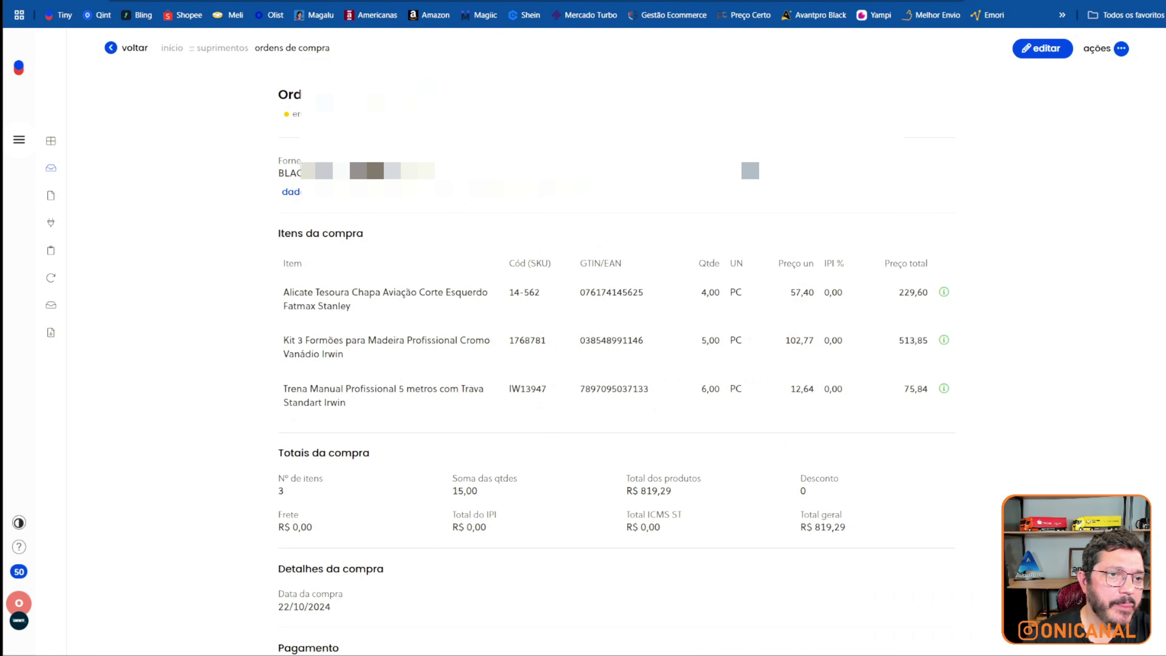
Step: Reopen the newest BLACK E DECKER purchase order from the list, view its available actions, and return to the list
click(116, 50)
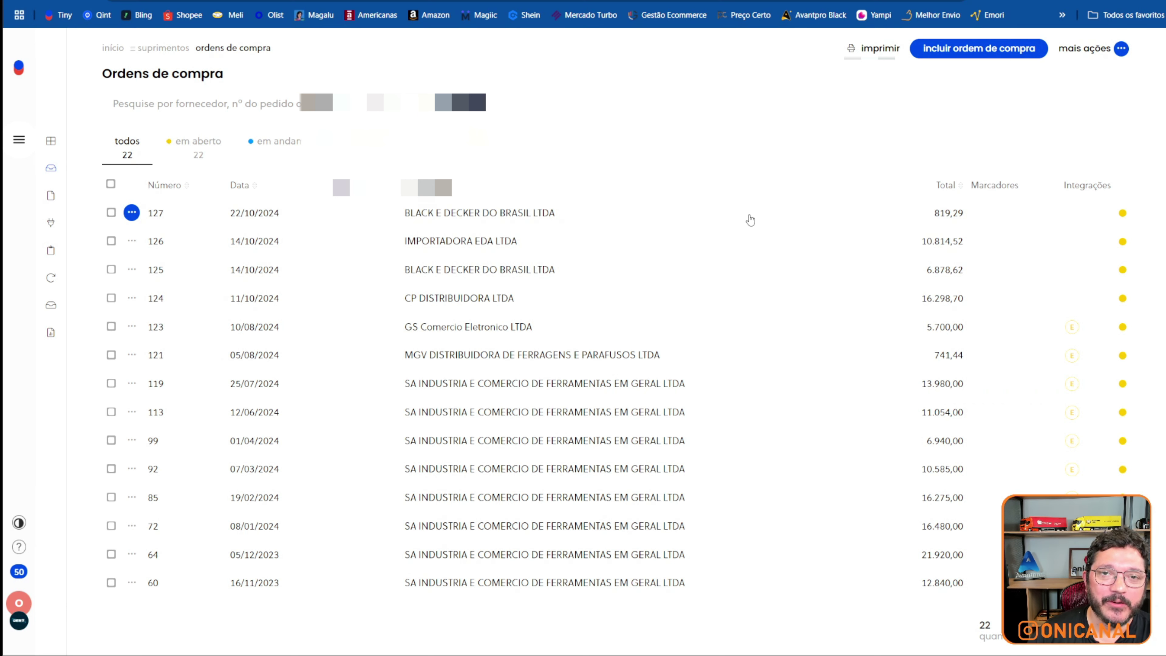
click(751, 220)
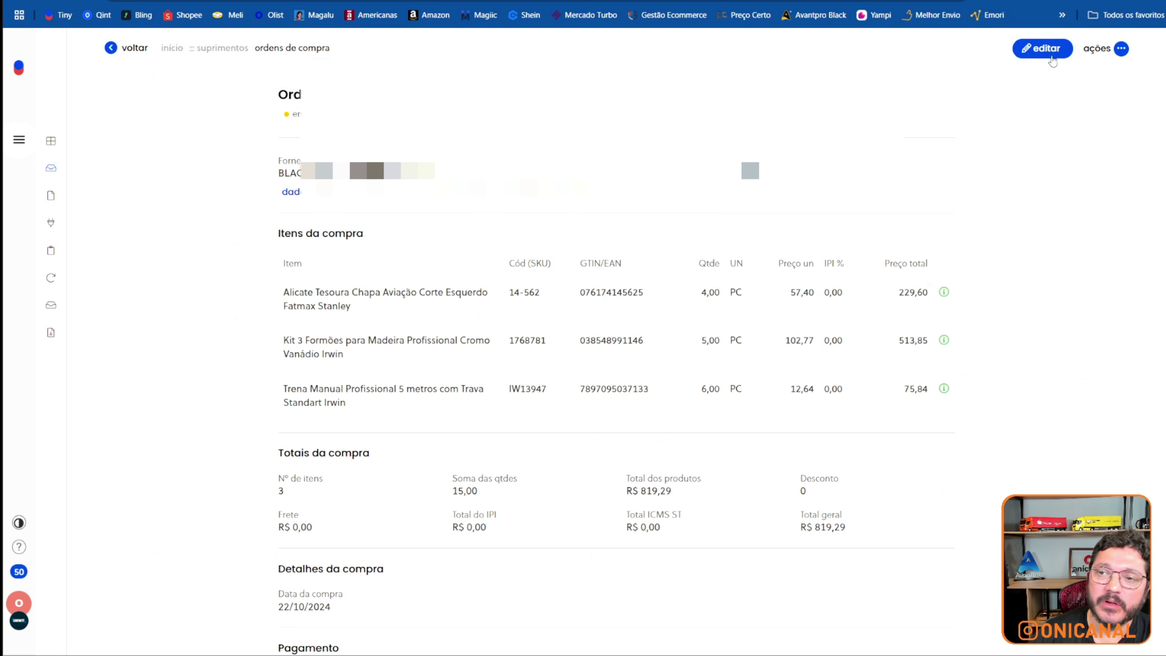
click(1102, 49)
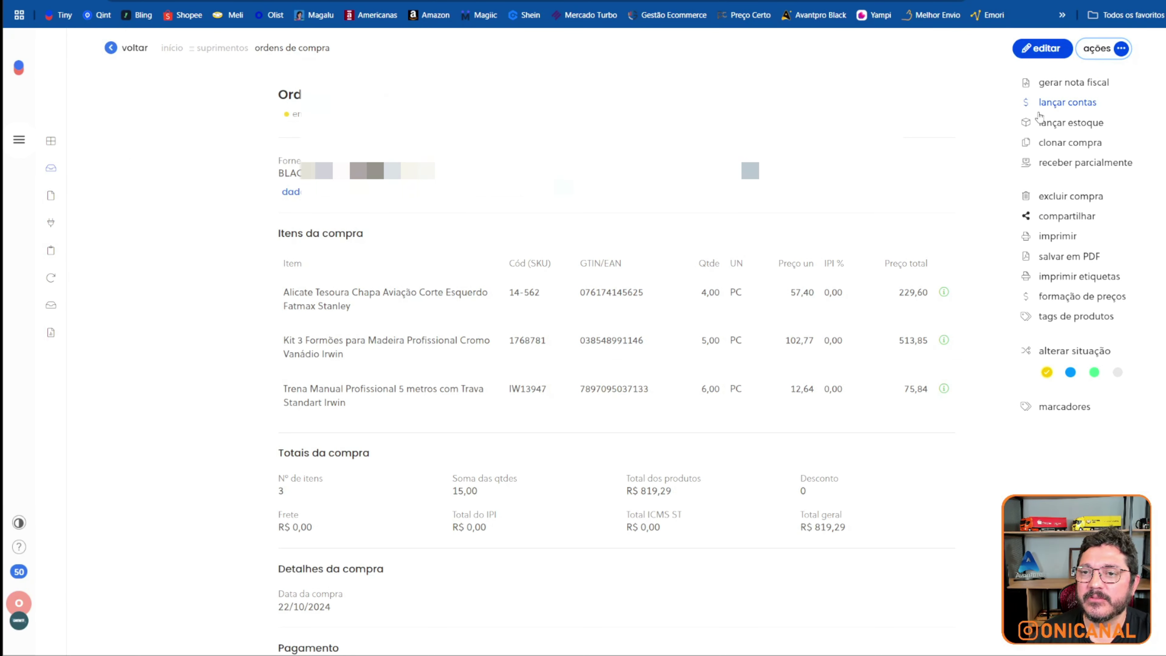
click(904, 132)
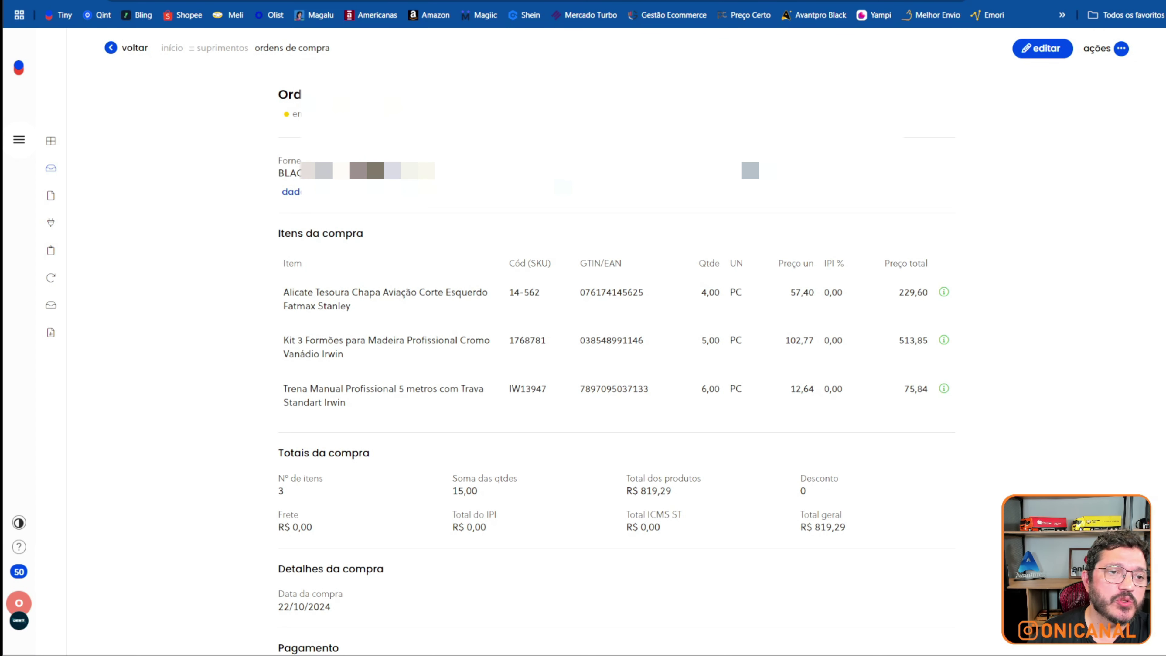
click(121, 48)
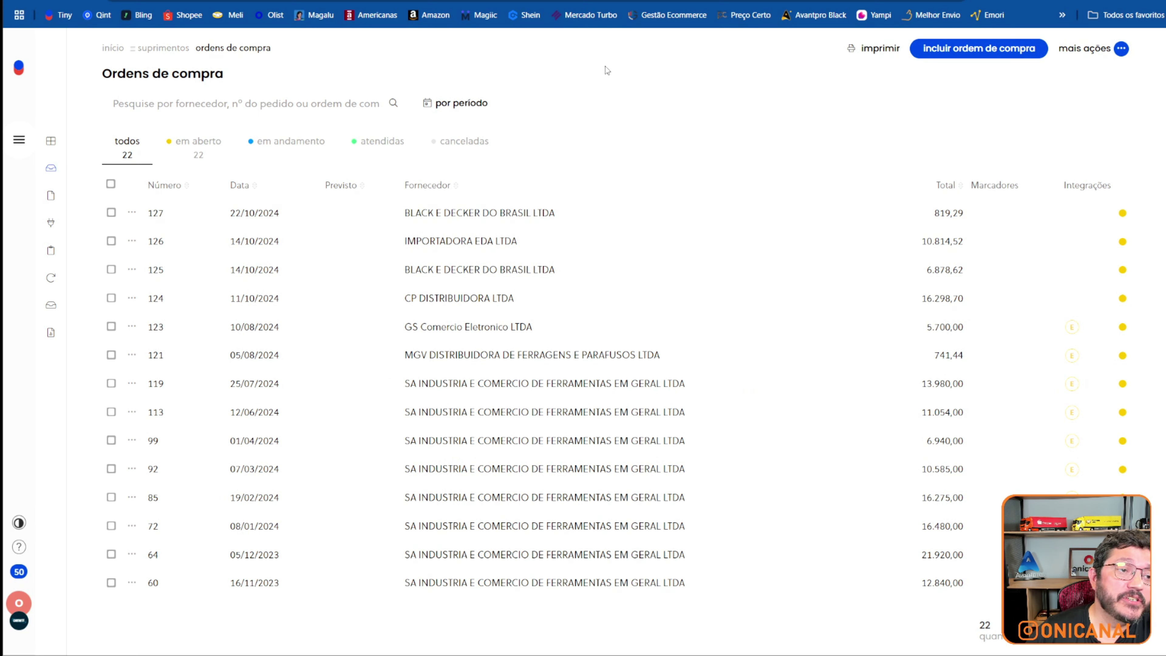
Step: Open Pedidos de Venda, show only the faturado orders, and examine their integration indicators
mouse_move(20, 155)
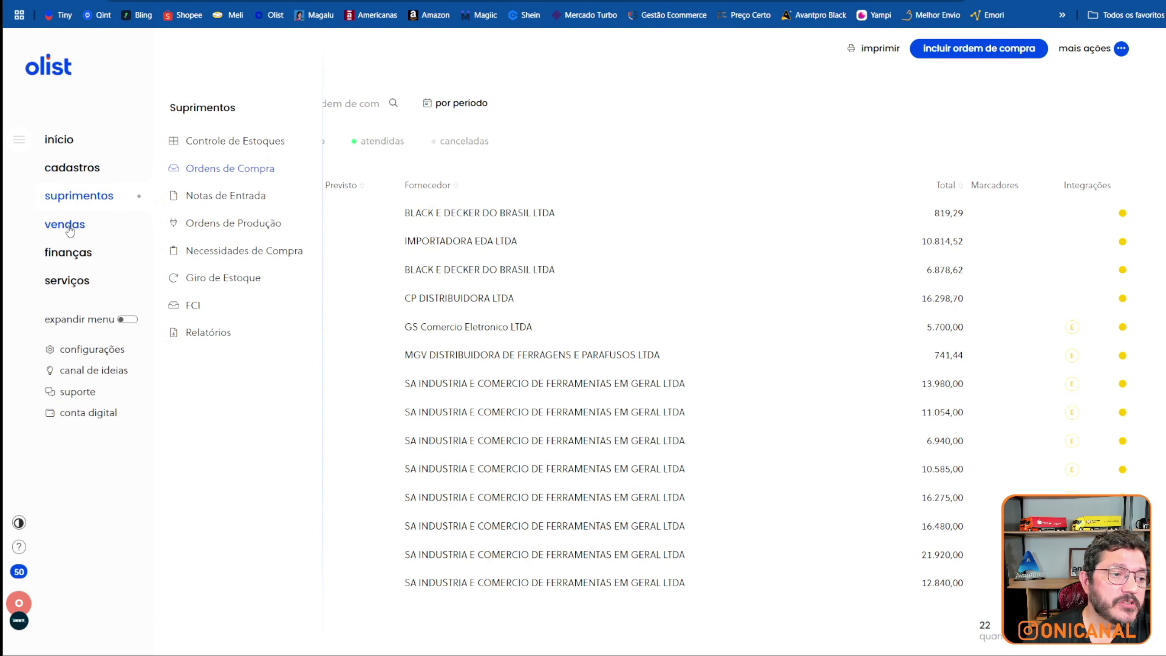
mouse_move(64, 224)
click(214, 224)
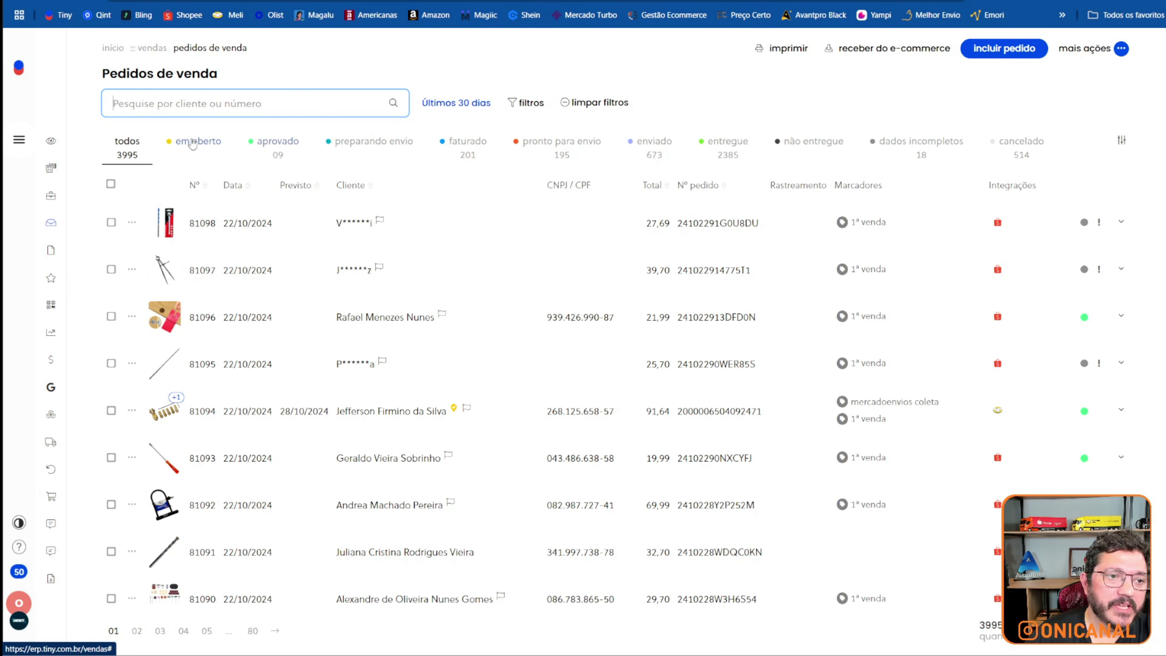
click(466, 148)
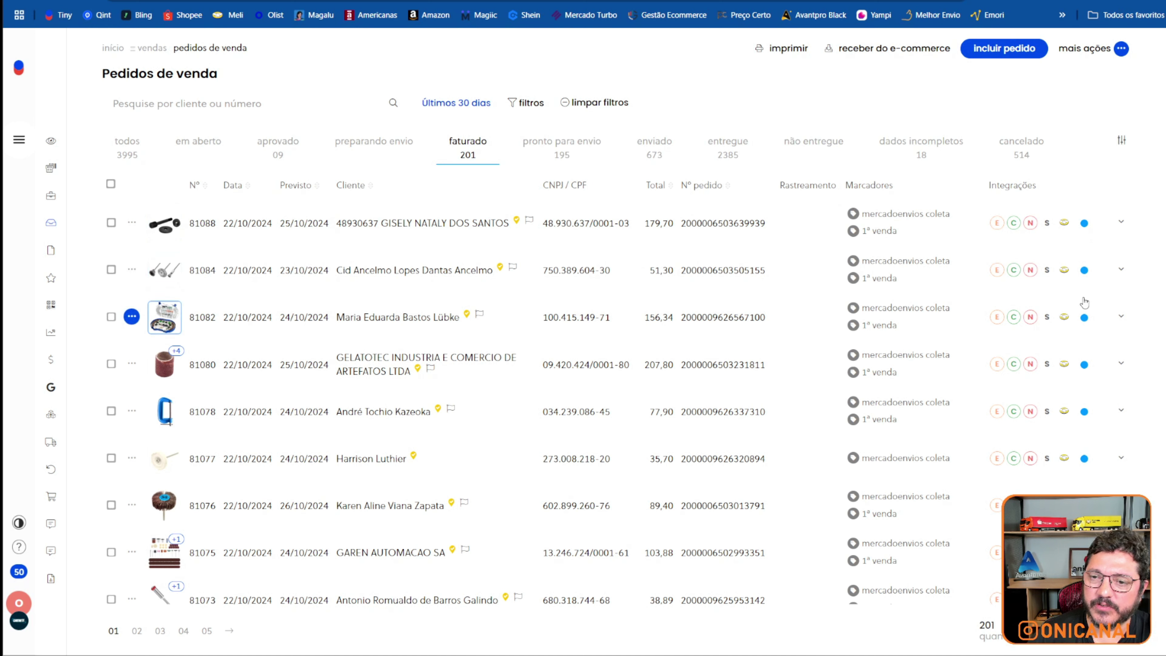
mouse_move(996, 366)
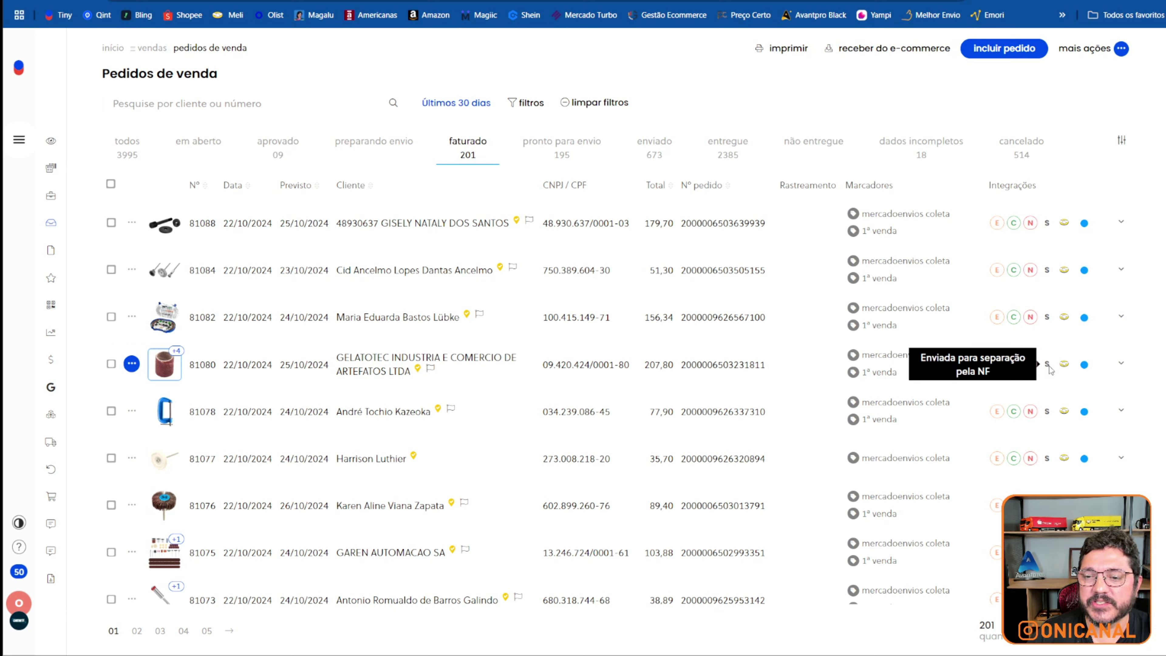
scroll(1063, 366, down, 15)
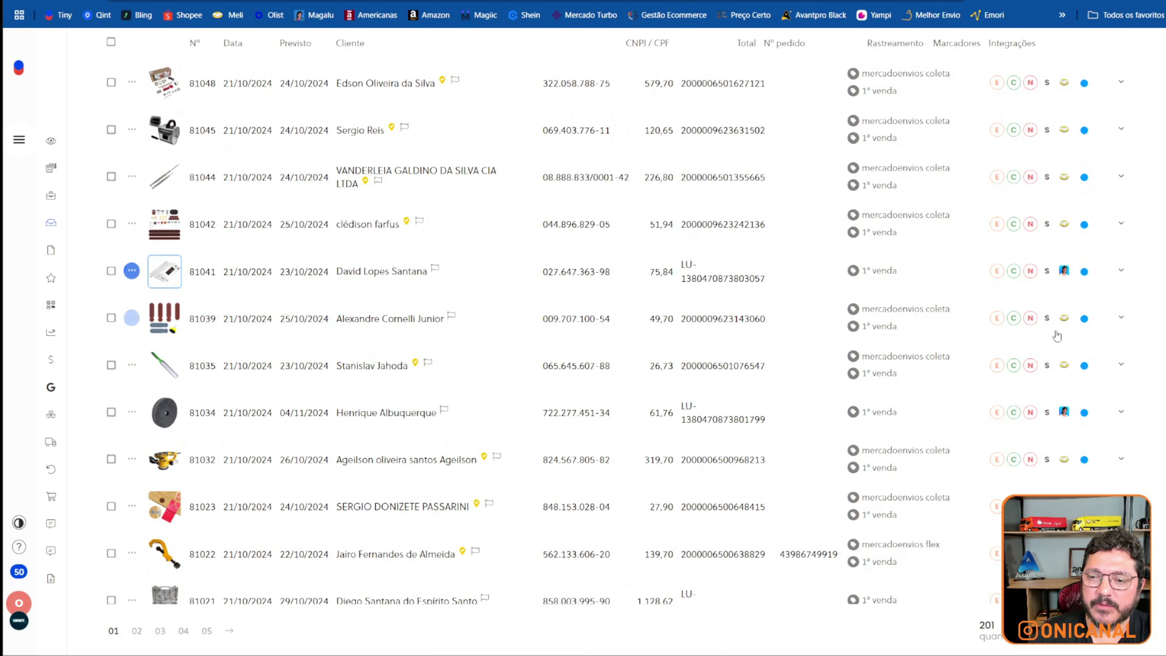
scroll(809, 232, up, 15)
Step: Show only the pronto para envio sales orders and examine which marketplace they come from
click(555, 146)
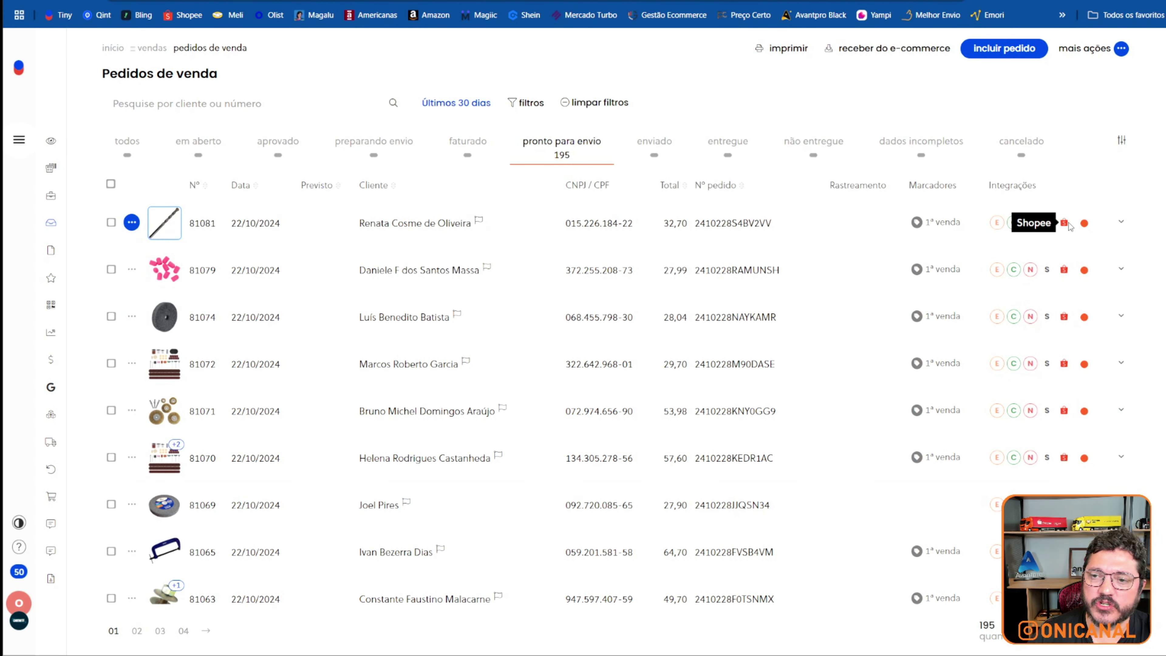
scroll(1079, 359, down, 3)
scroll(1079, 359, down, 10)
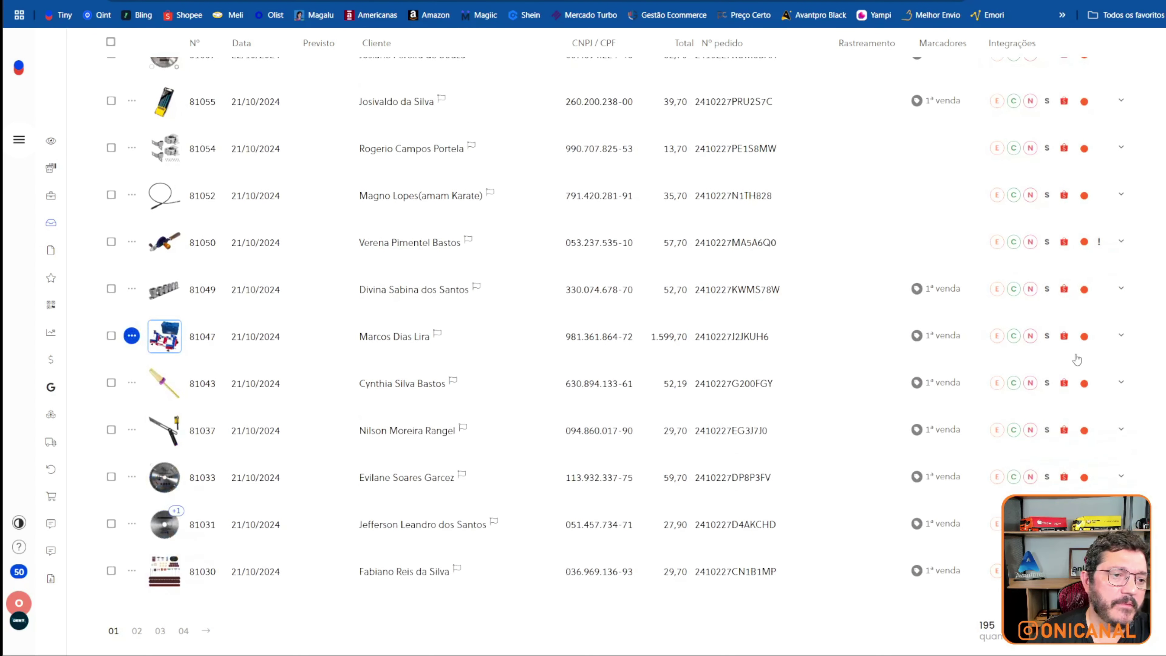
scroll(1087, 353, up, 13)
scroll(1088, 353, up, 2)
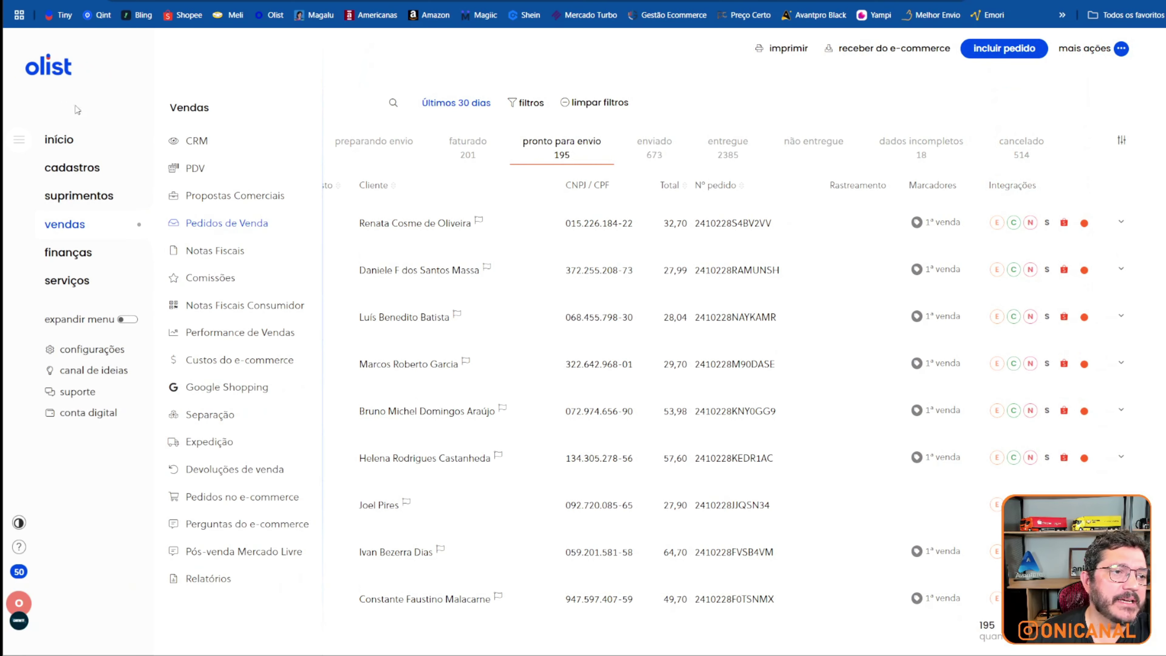